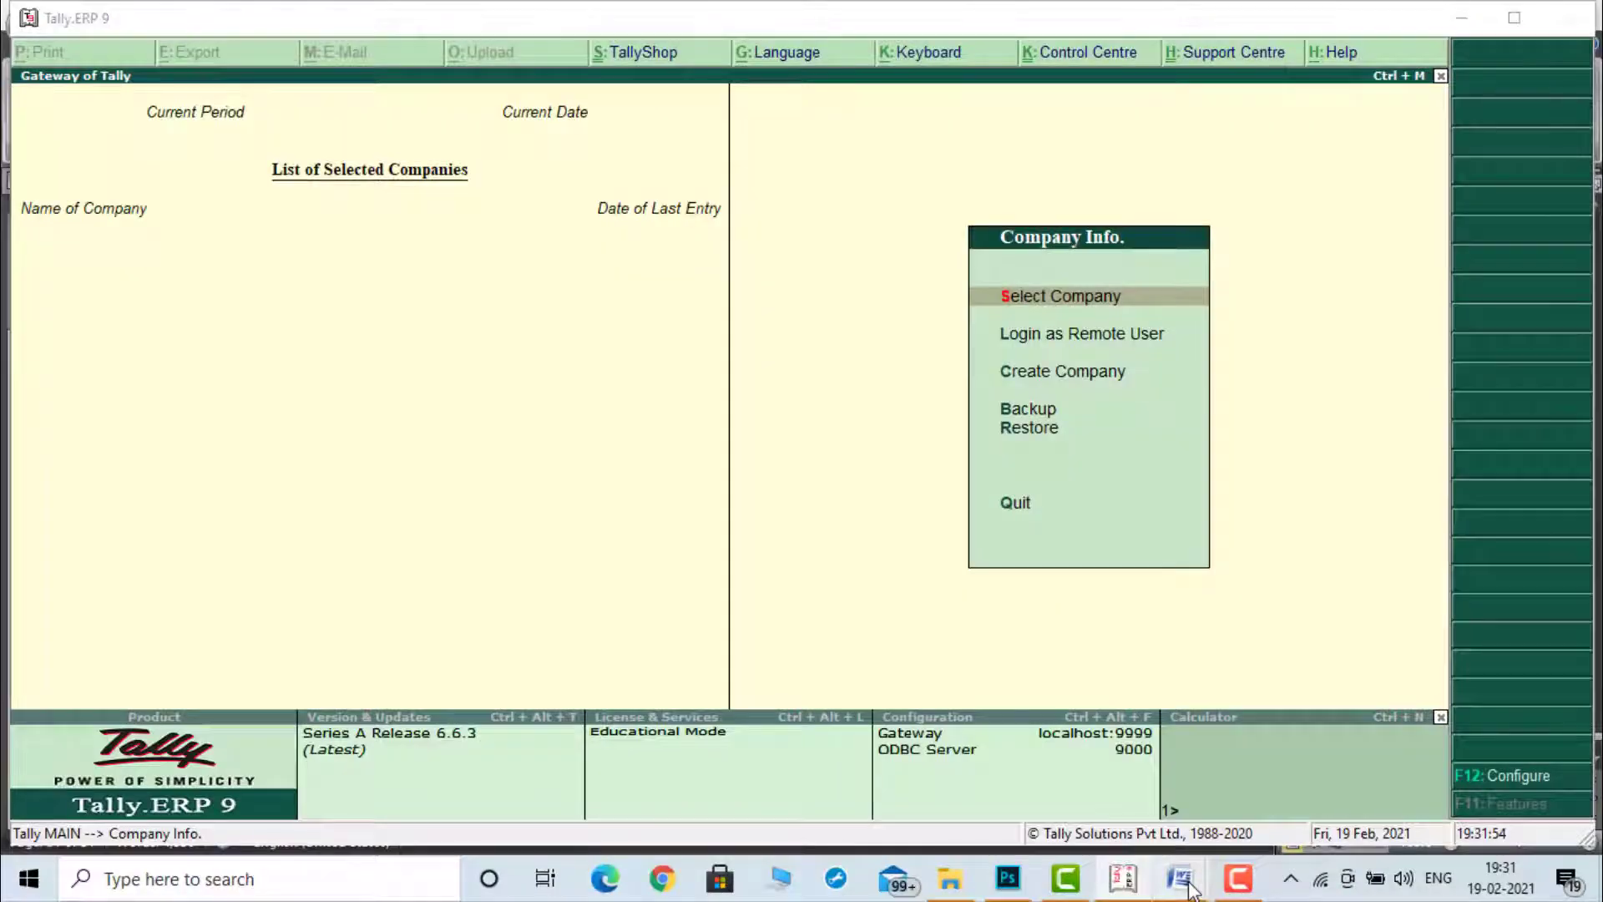
Step: Switch to the Word document and read the Trading Organization section, including its list of example businesses
{"action": "mouse_move", "coordinate": [1179, 878]}
{"action": "left_click", "coordinate": [1285, 798]}
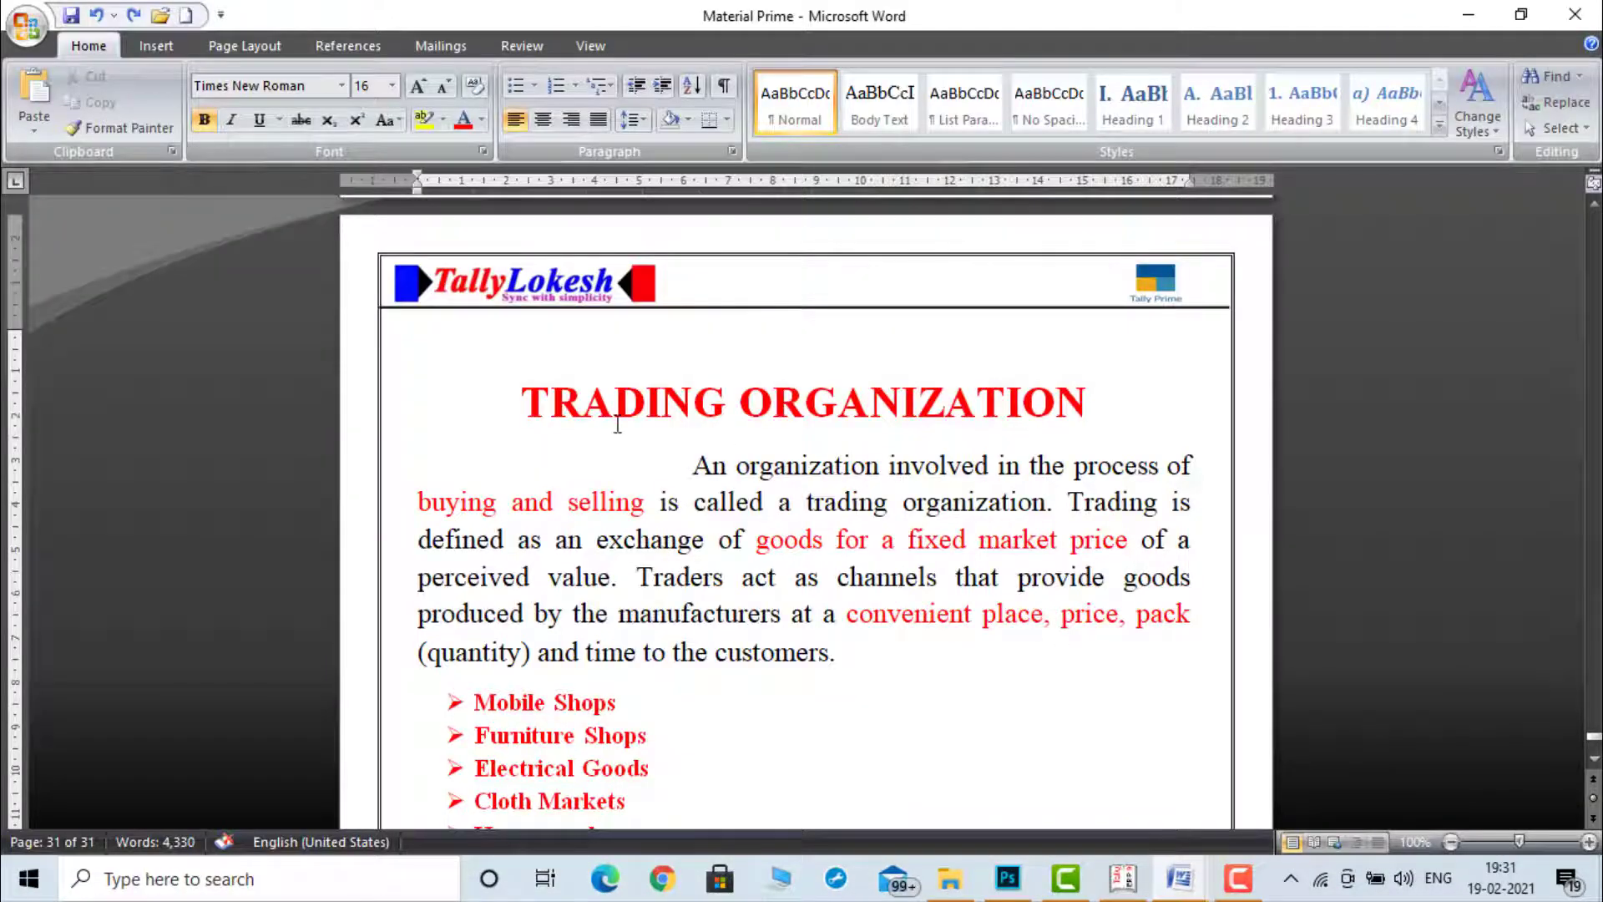
{"action": "left_click_drag", "start_coordinate": [523, 396], "coordinate": [975, 414]}
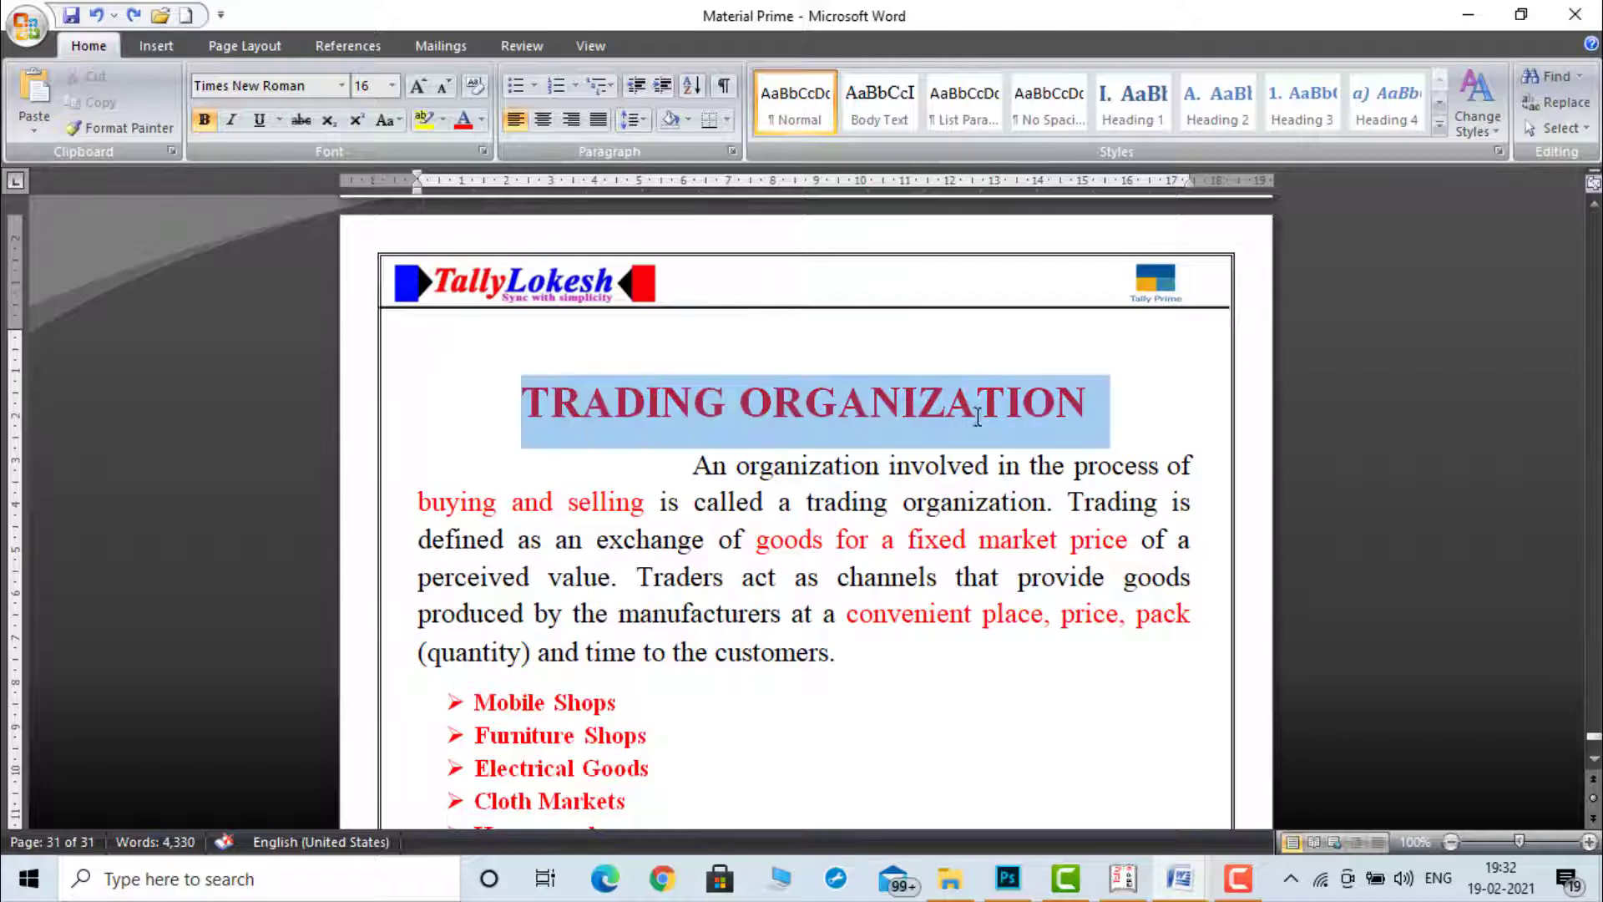
{"action": "left_click", "coordinate": [762, 511]}
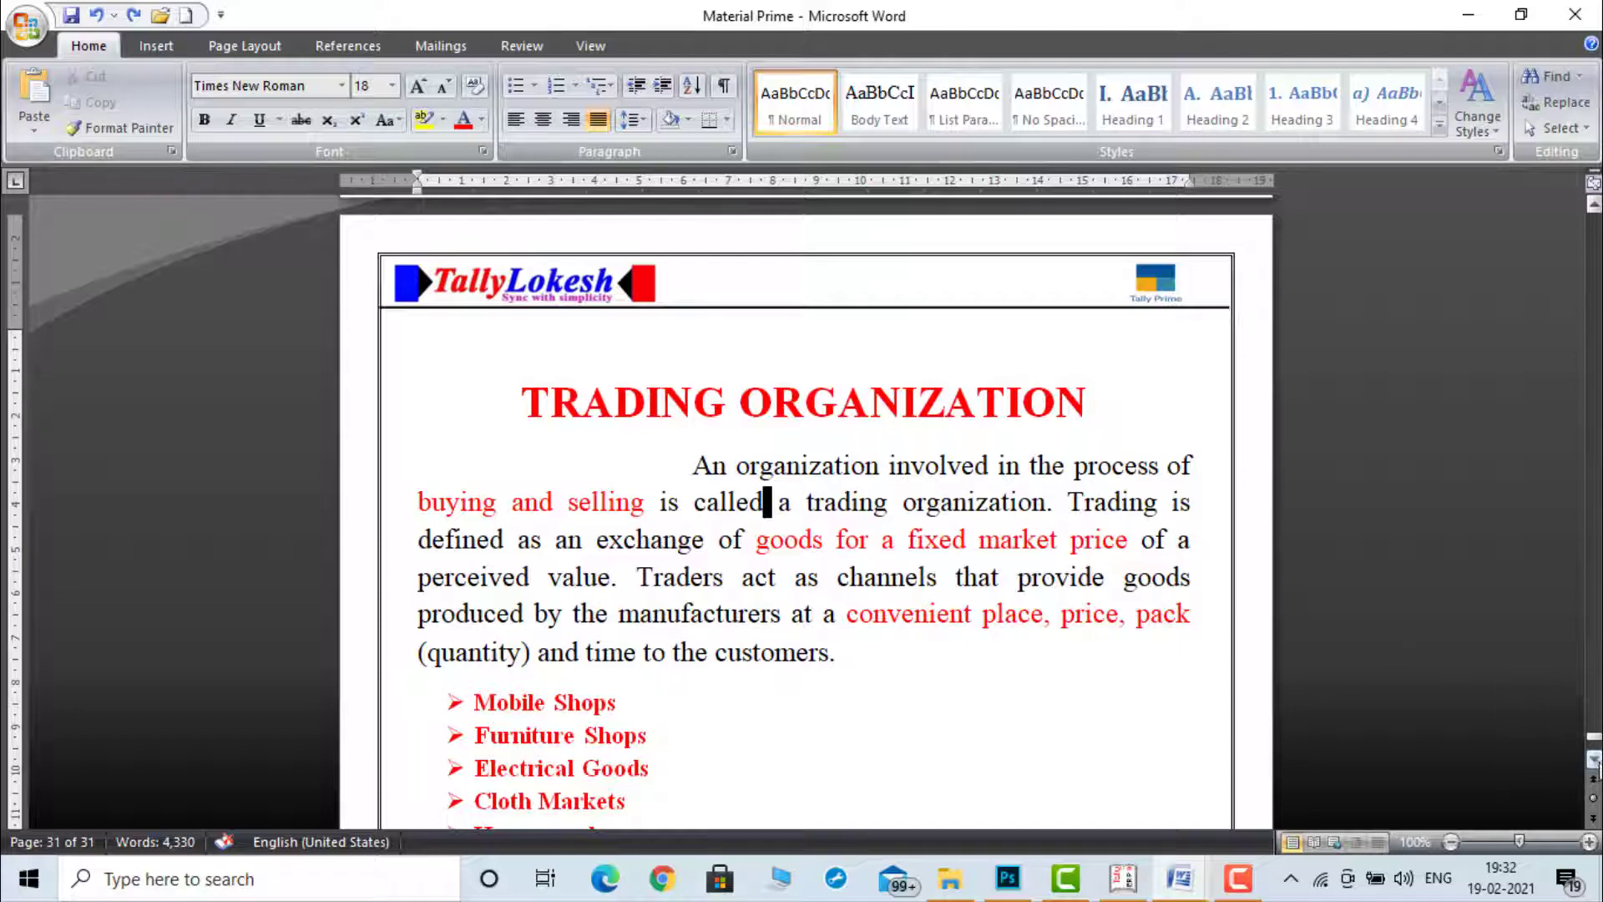
{"action": "left_click", "coordinate": [1594, 758]}
{"action": "scroll", "coordinate": [1593, 758], "scroll_direction": "down", "scroll_amount": 2}
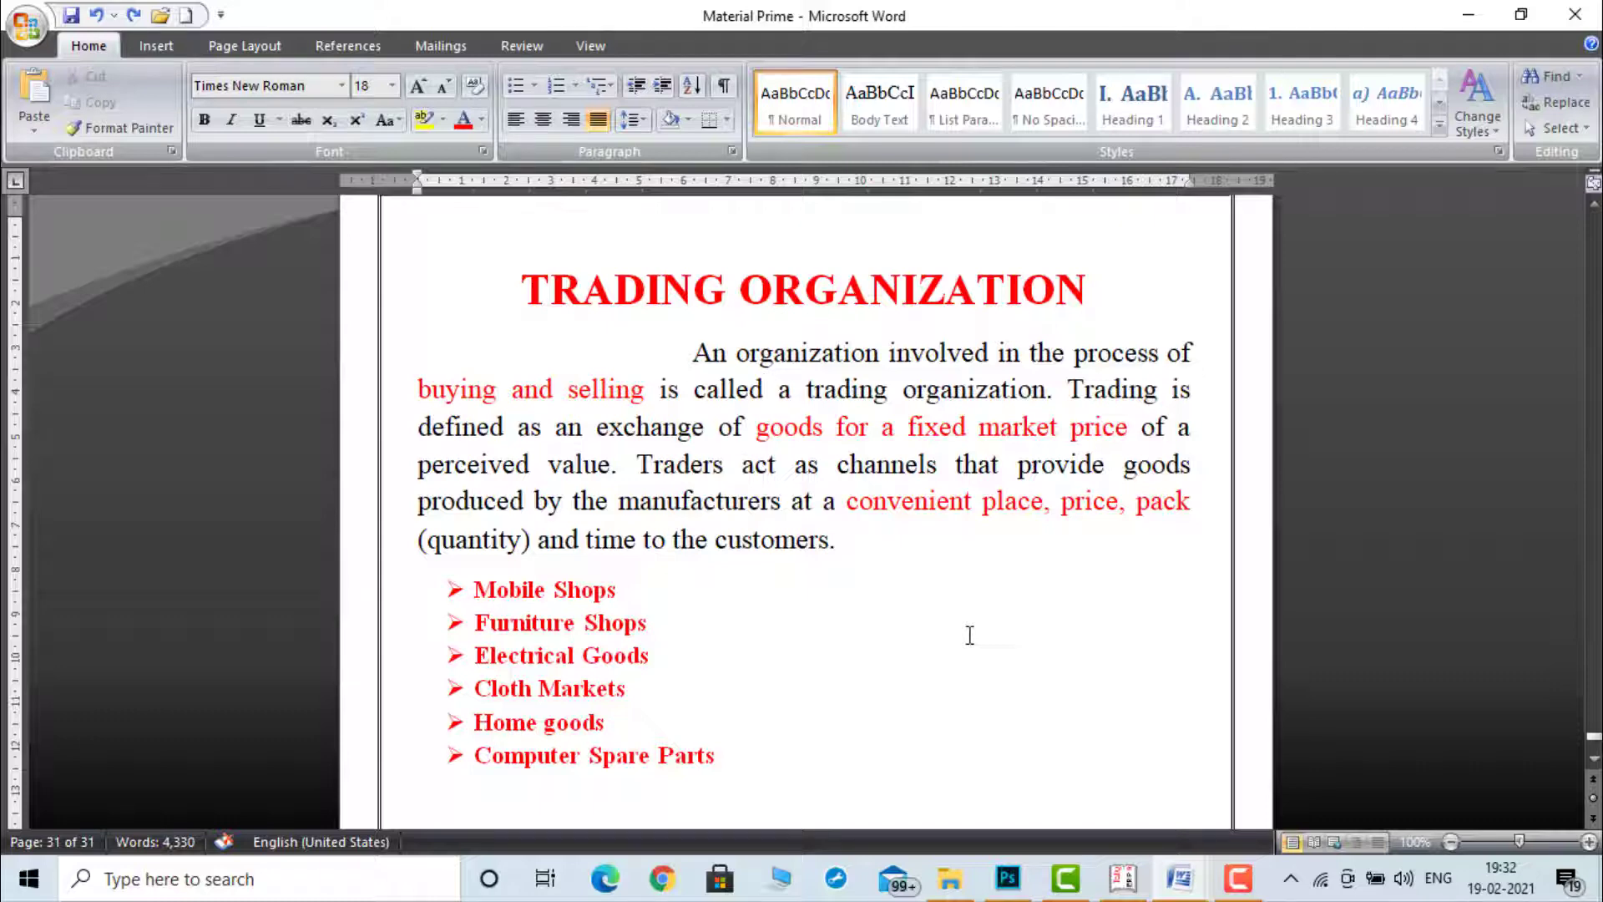
Step: Switch to Tally.ERP 9 and open SR Trading Company
{"action": "left_click", "coordinate": [1125, 884]}
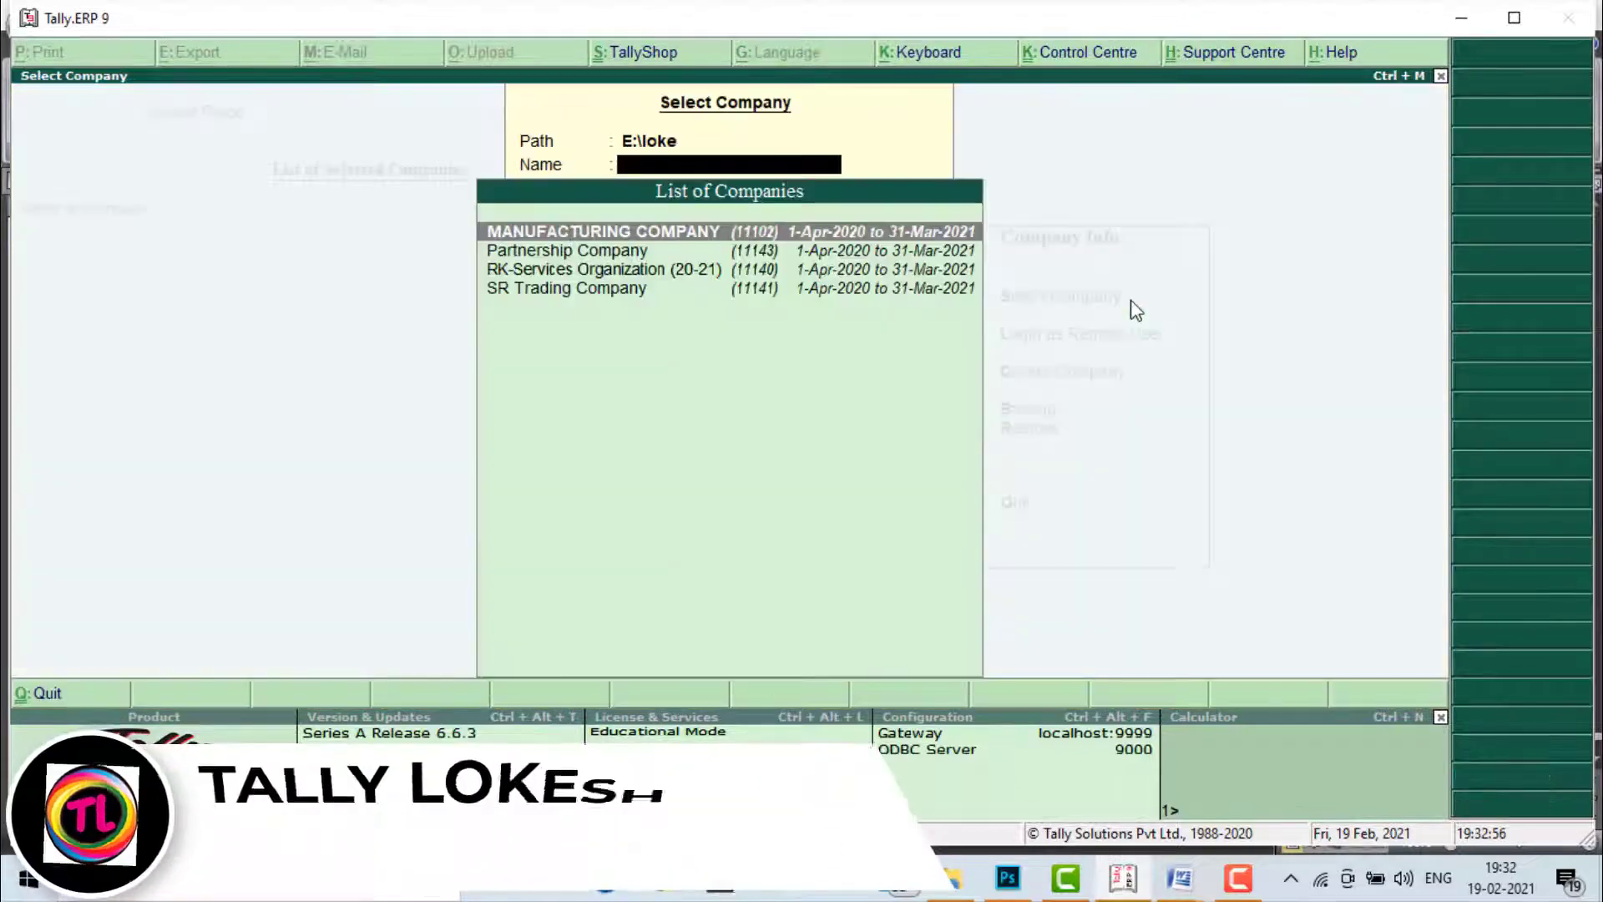
{"action": "left_click", "coordinate": [1130, 299]}
{"action": "key", "text": "Down"}
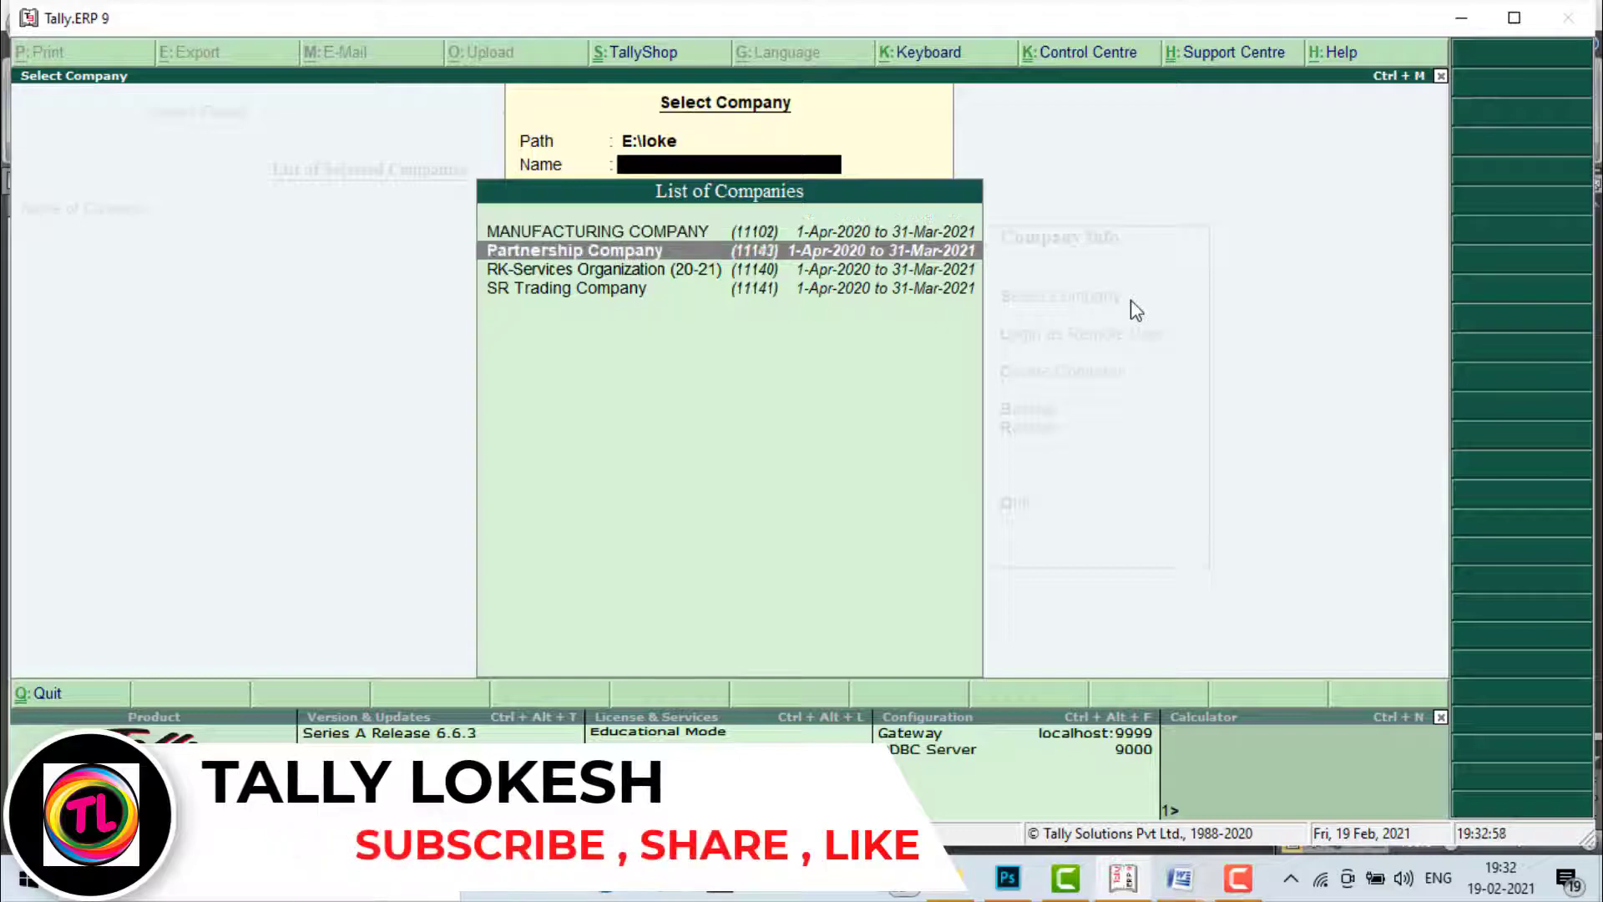
{"action": "key", "text": "Down"}
{"action": "key", "text": "Down"}
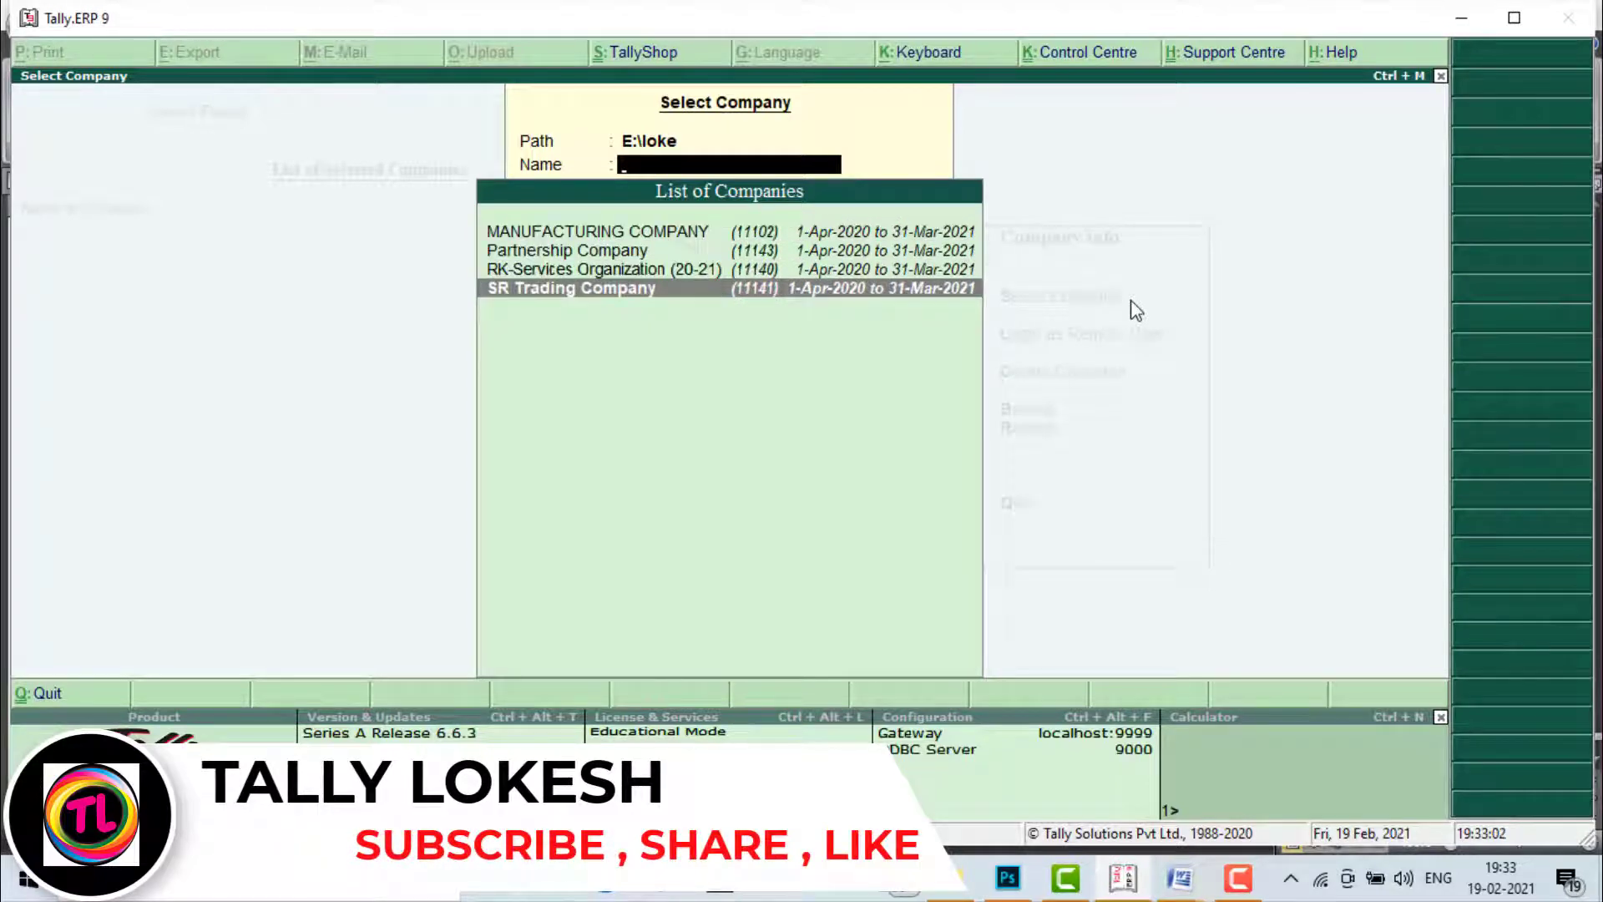
{"action": "key", "text": "Return"}
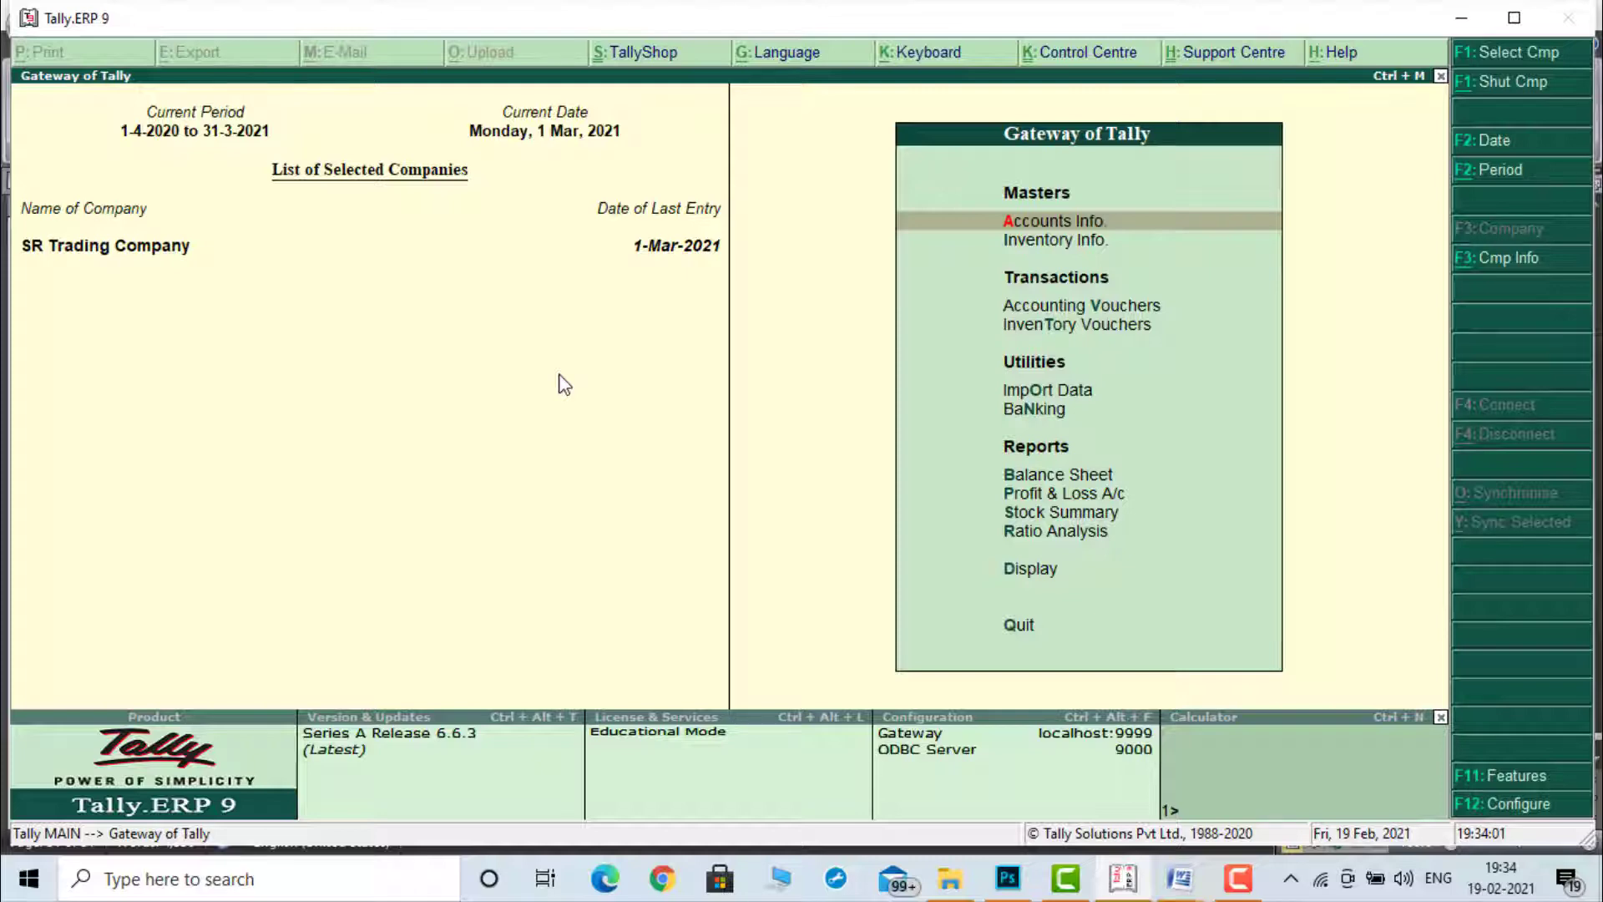
Step: Display the Day Book with its period starting from 1-4-2020, keeping the default end date
{"action": "key", "text": "Down"}
{"action": "key", "text": "Down"}
{"action": "key", "text": "Down"}
{"action": "key", "text": "Down"}
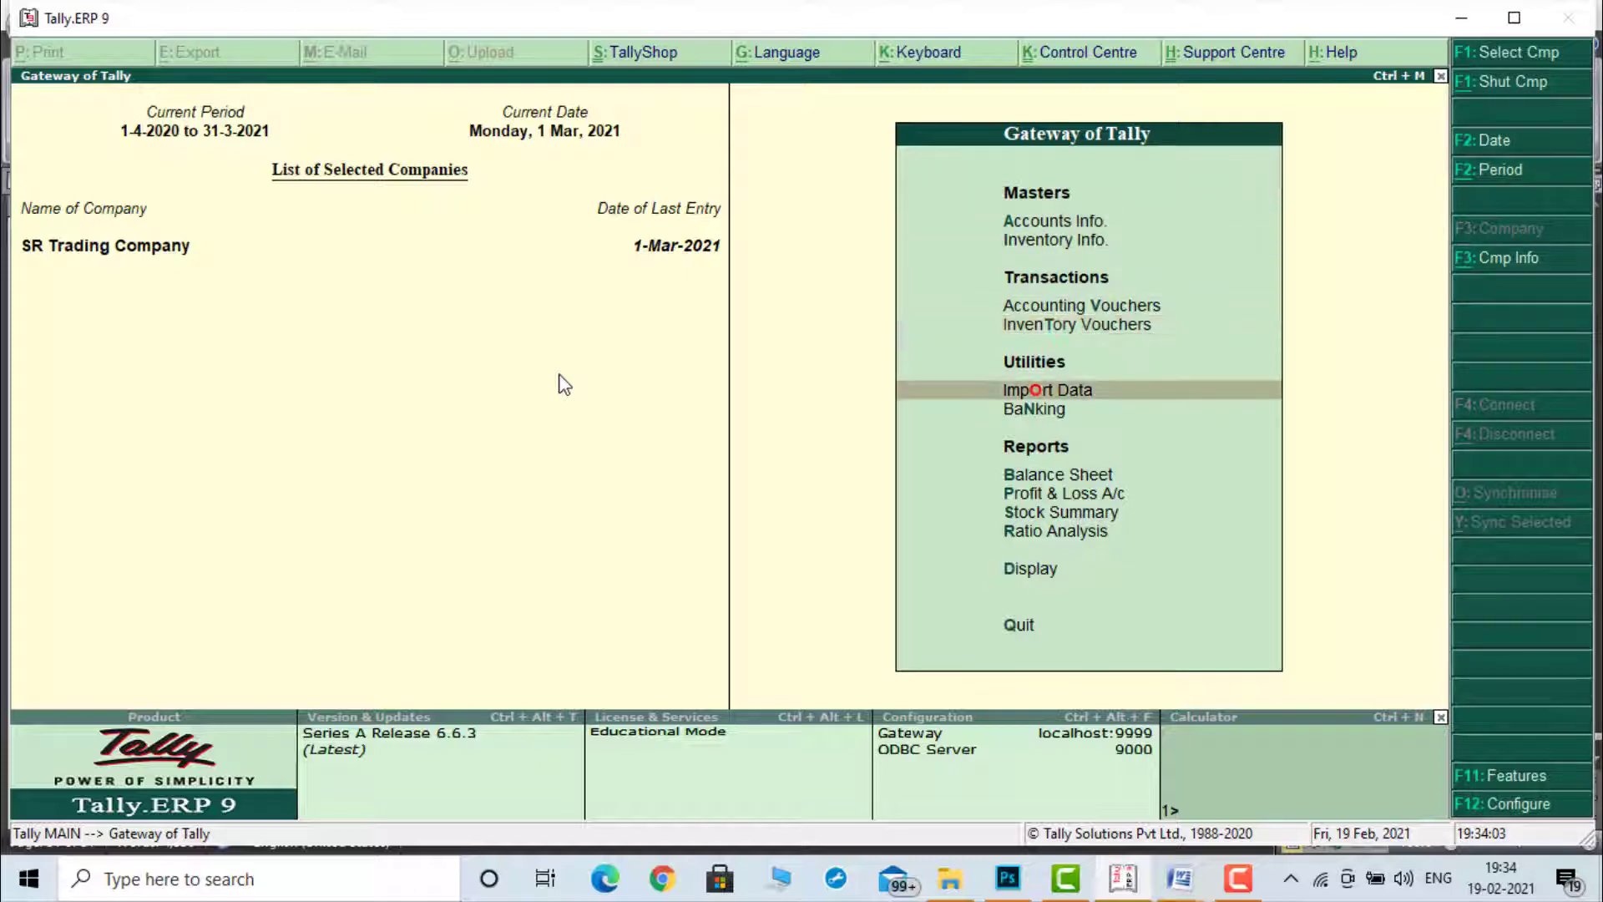
{"action": "key", "text": "d"}
{"action": "key", "text": "y"}
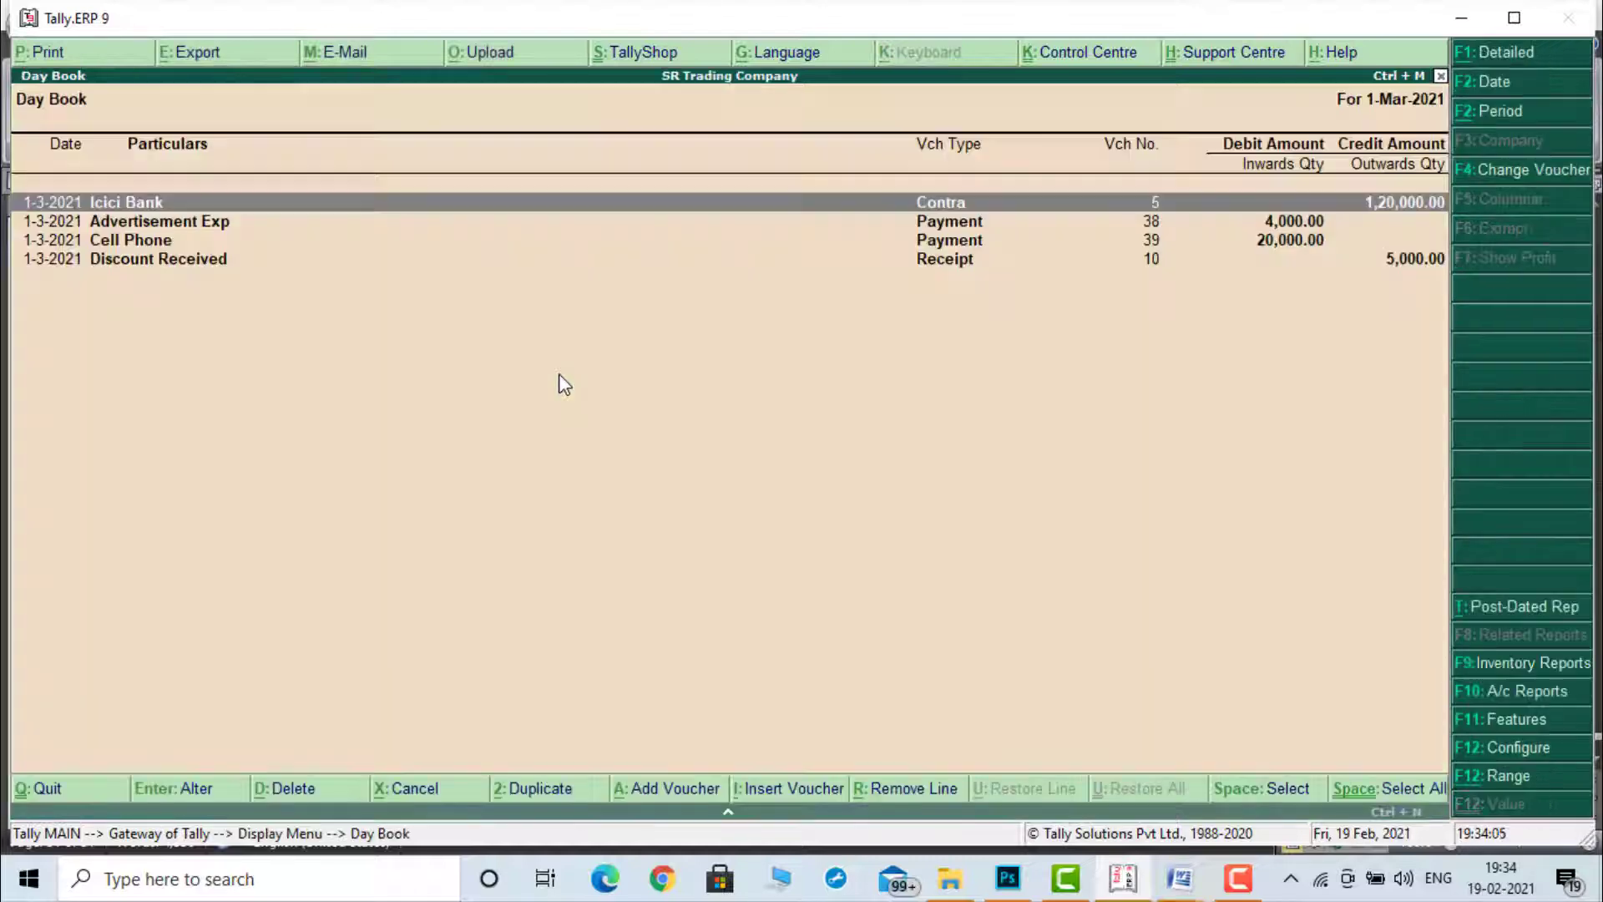
{"action": "key", "text": "alt+F2"}
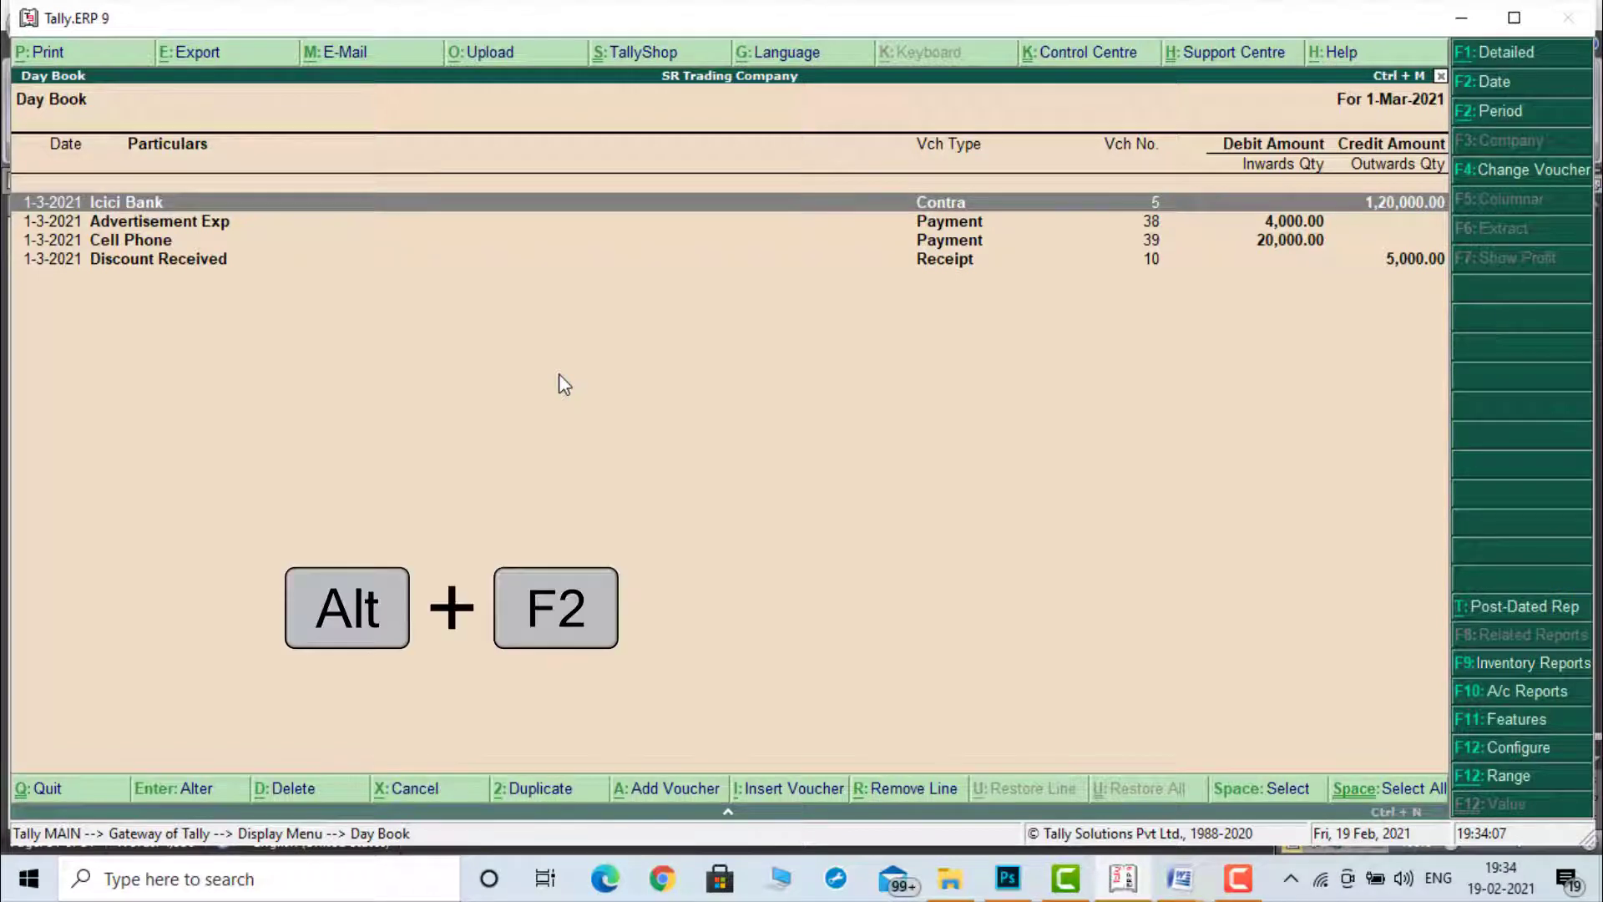
{"action": "type", "text": "1-4-2020"}
{"action": "key", "text": "Return"}
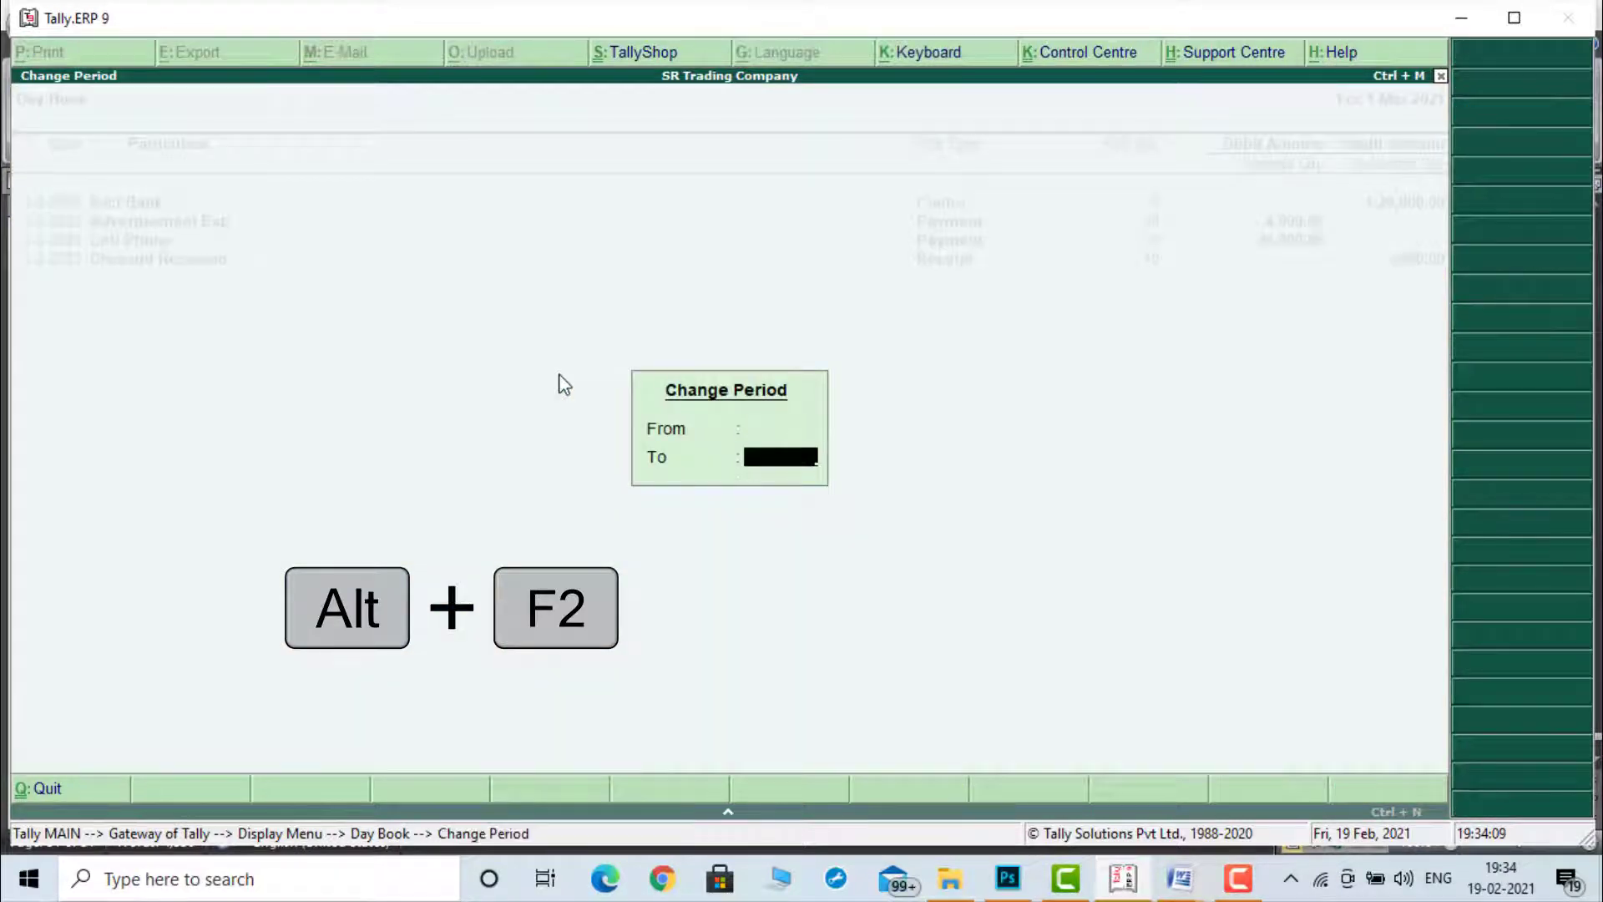
{"action": "key", "text": "Return"}
Step: Browse the Day Book vouchers from the first entries to the last and back, and return to the Gateway of Tally
{"action": "key", "text": "Down"}
{"action": "key", "text": "Down"}
{"action": "key", "text": "Down"}
{"action": "key", "text": "Down"}
{"action": "key", "text": "Down"}
{"action": "key", "text": "Down"}
{"action": "key", "text": "Down"}
{"action": "key", "text": "Down"}
{"action": "key", "text": "Down"}
{"action": "key", "text": "Down"}
{"action": "key", "text": "Down"}
{"action": "key", "text": "Down"}
{"action": "key", "text": "Down"}
{"action": "key", "text": "Down"}
{"action": "key", "text": "Down"}
{"action": "key", "text": "Down"}
{"action": "key", "text": "Down"}
{"action": "key", "text": "Down"}
{"action": "key", "text": "Down"}
{"action": "key", "text": "Down"}
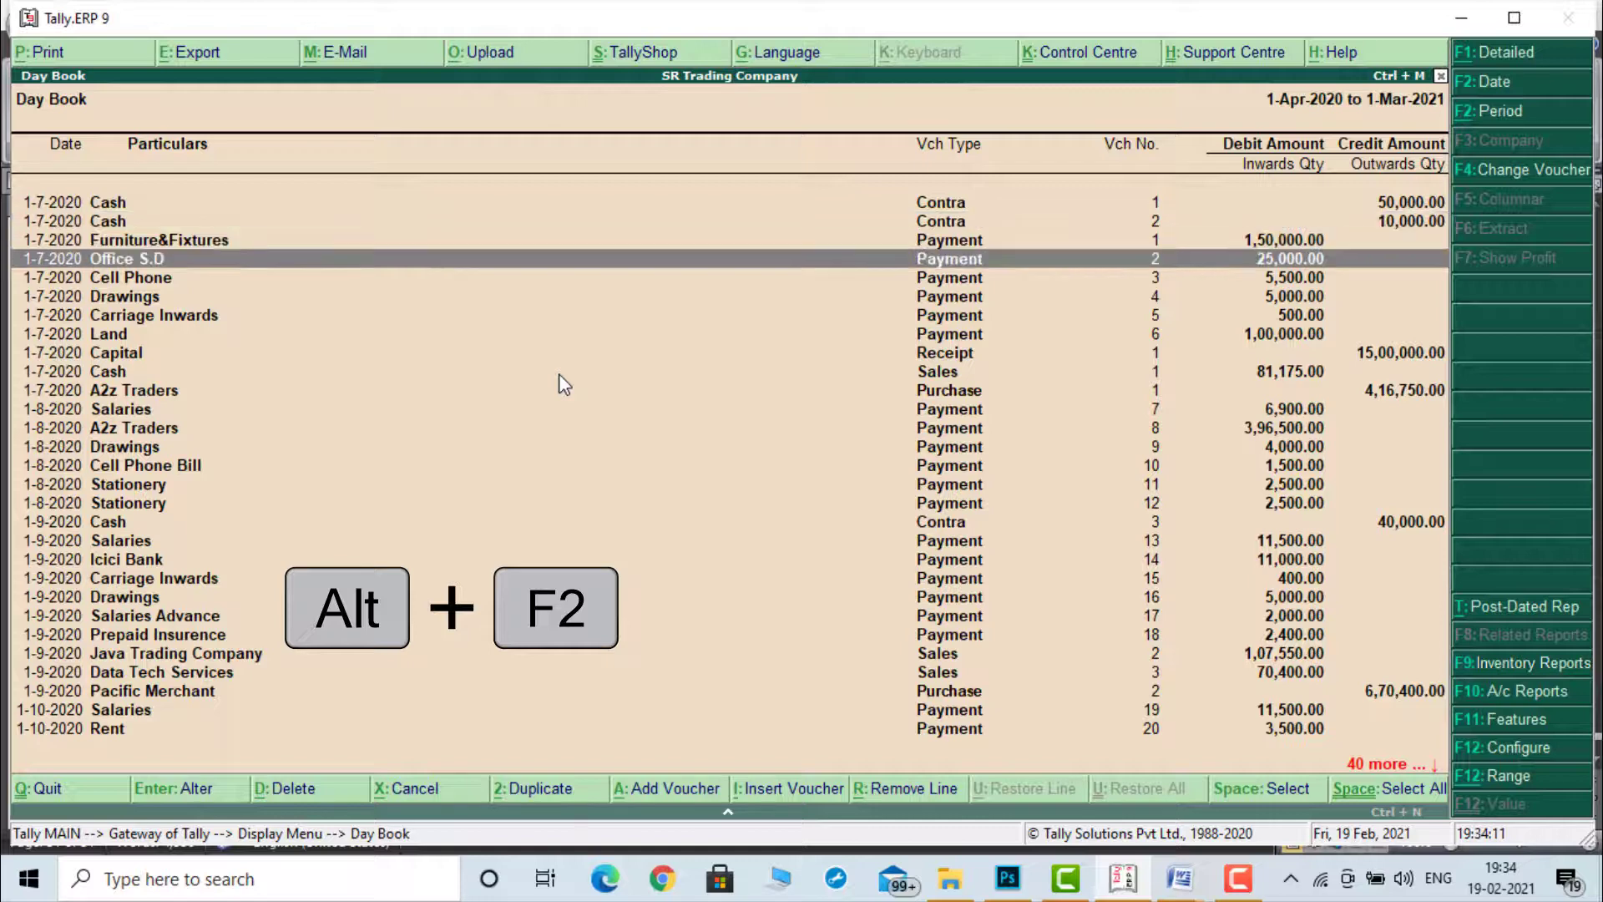
{"action": "key", "text": "Down"}
{"action": "key", "text": "Down"}
{"action": "key", "text": "Down"}
{"action": "key", "text": "Down"}
{"action": "key", "text": "Down"}
{"action": "key", "text": "Down"}
{"action": "key", "text": "Down"}
{"action": "key", "text": "Down"}
{"action": "key", "text": "Down"}
{"action": "key", "text": "Down"}
{"action": "key", "text": "Down"}
{"action": "key", "text": "Down"}
{"action": "key", "text": "Down"}
{"action": "key", "text": "Down"}
{"action": "key", "text": "Down"}
{"action": "key", "text": "Down"}
{"action": "key", "text": "Down"}
{"action": "key", "text": "Down"}
{"action": "key", "text": "Down"}
{"action": "key", "text": "Down"}
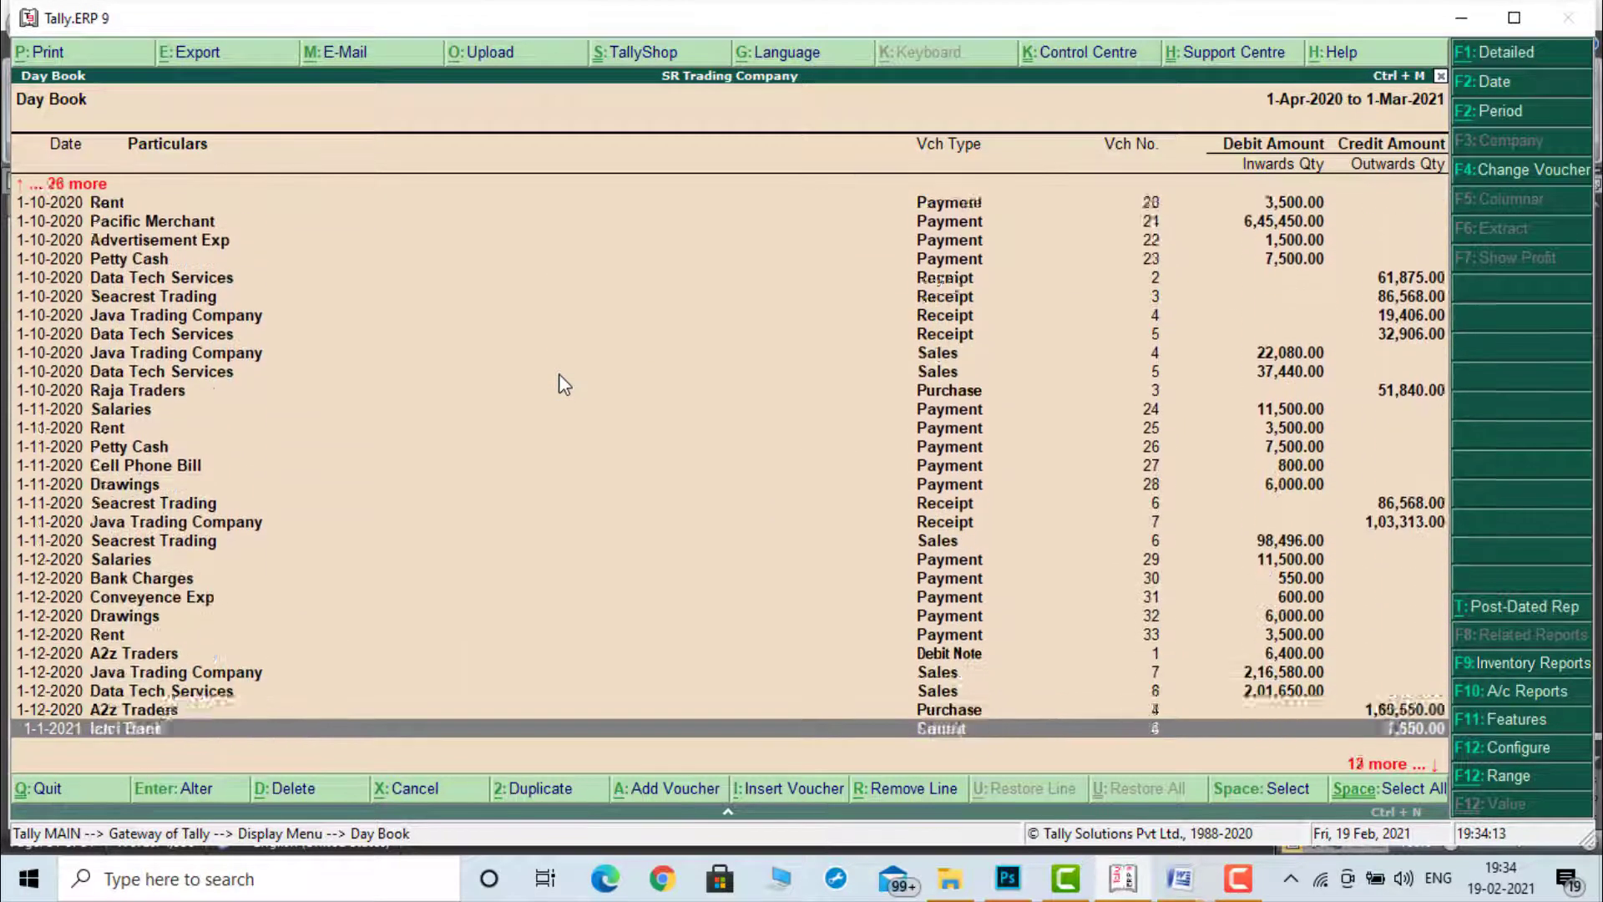
{"action": "key", "text": "Up"}
{"action": "key", "text": "Up"}
{"action": "key", "text": "Up"}
{"action": "key", "text": "Up"}
{"action": "key", "text": "Up"}
{"action": "key", "text": "Up"}
{"action": "key", "text": "Up"}
{"action": "key", "text": "Up"}
{"action": "key", "text": "Up"}
{"action": "key", "text": "Up"}
{"action": "key", "text": "Up"}
{"action": "key", "text": "Up"}
{"action": "key", "text": "Up"}
{"action": "key", "text": "Up"}
{"action": "key", "text": "Up"}
{"action": "key", "text": "Up"}
{"action": "key", "text": "Up"}
{"action": "key", "text": "Up"}
{"action": "key", "text": "Up"}
{"action": "key", "text": "Up"}
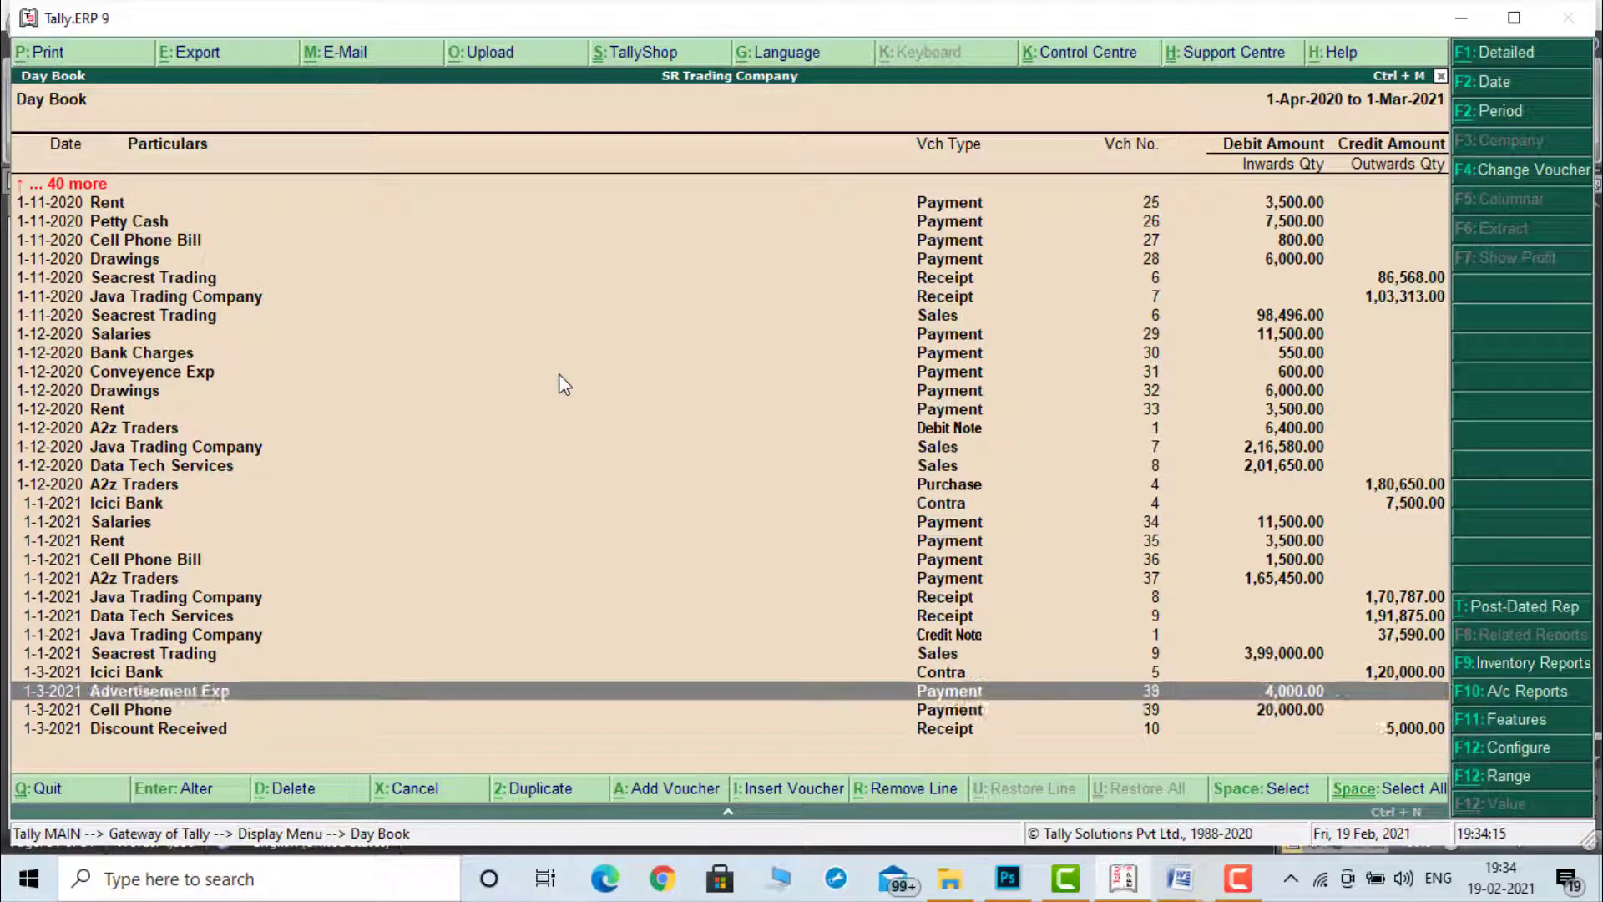
{"action": "key", "text": "Up"}
{"action": "key", "text": "Up"}
{"action": "key", "text": "Up"}
{"action": "key", "text": "Up"}
{"action": "key", "text": "Up"}
{"action": "key", "text": "Up"}
{"action": "key", "text": "Up"}
{"action": "key", "text": "Up"}
{"action": "key", "text": "Up"}
{"action": "key", "text": "Up"}
{"action": "key", "text": "Up"}
{"action": "key", "text": "Up"}
{"action": "key", "text": "Up"}
{"action": "key", "text": "Up"}
{"action": "key", "text": "Up"}
{"action": "key", "text": "Up"}
{"action": "key", "text": "Up"}
{"action": "key", "text": "Up"}
{"action": "key", "text": "Up"}
{"action": "key", "text": "Up"}
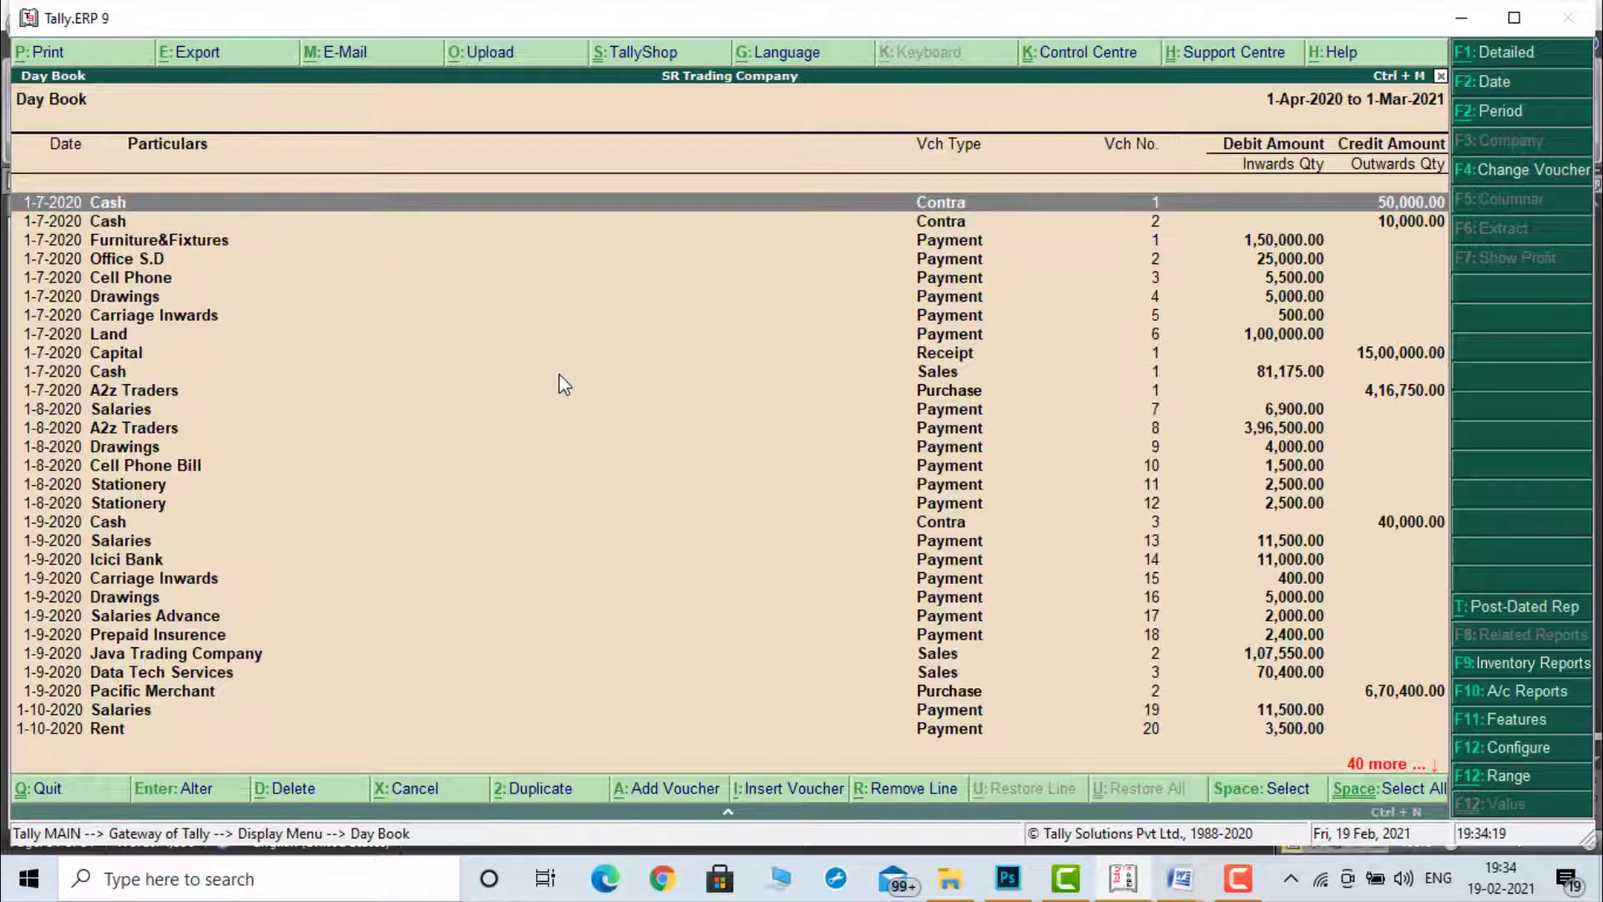
{"action": "key", "text": "Escape"}
{"action": "key", "text": "Escape"}
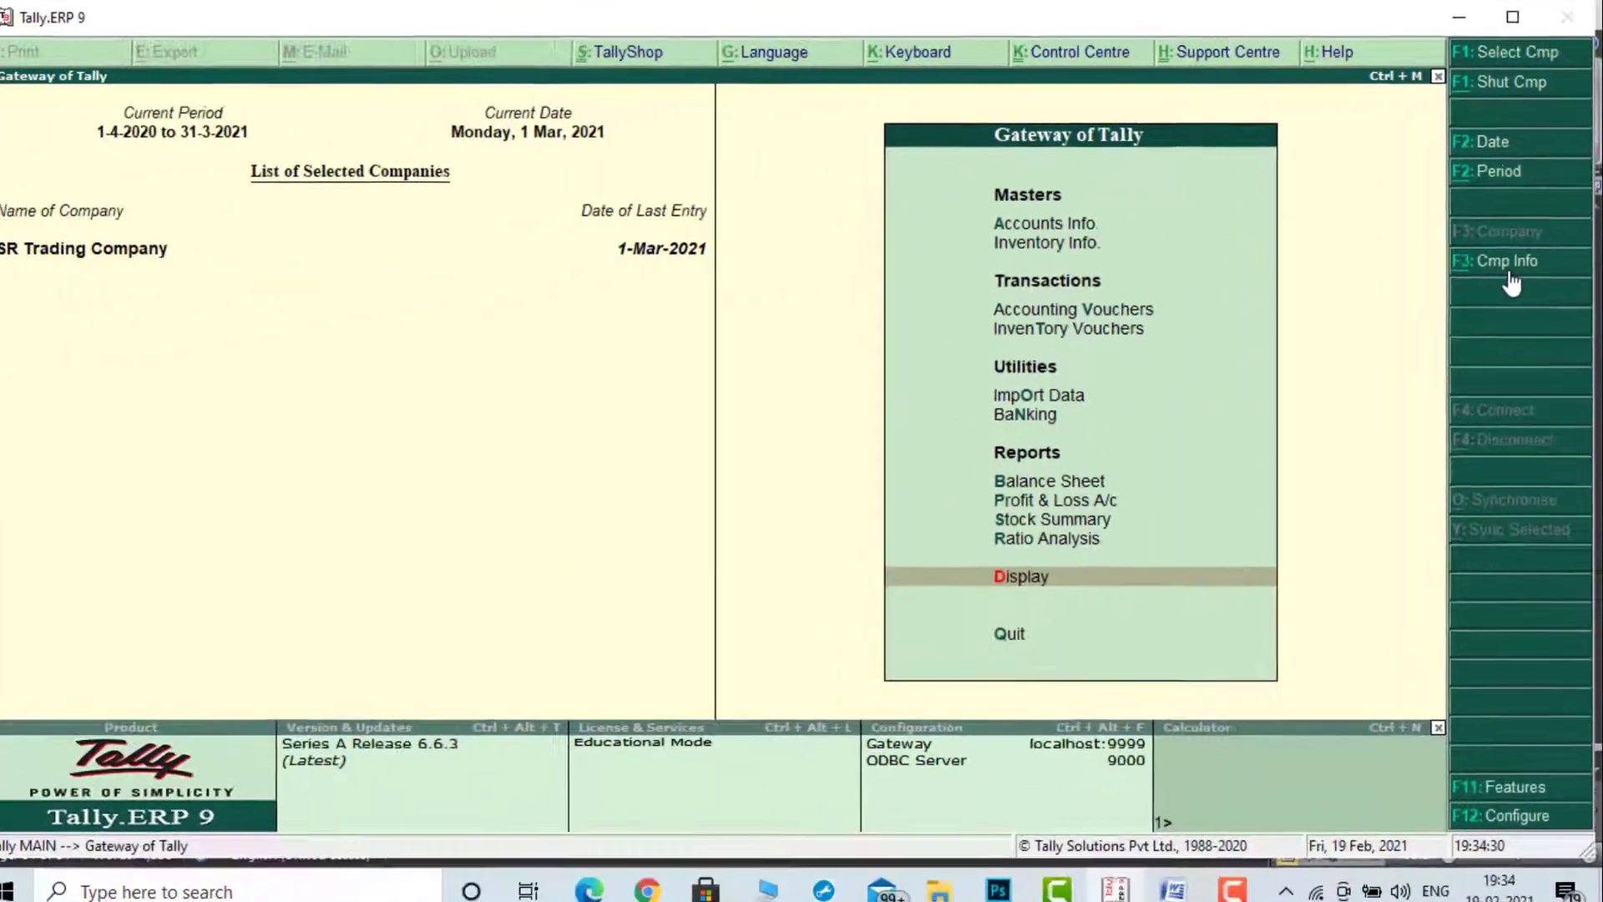
Step: Open Split Company Data from the company information options and choose SR Trading Company as the company to split
{"action": "key", "text": "alt+F3"}
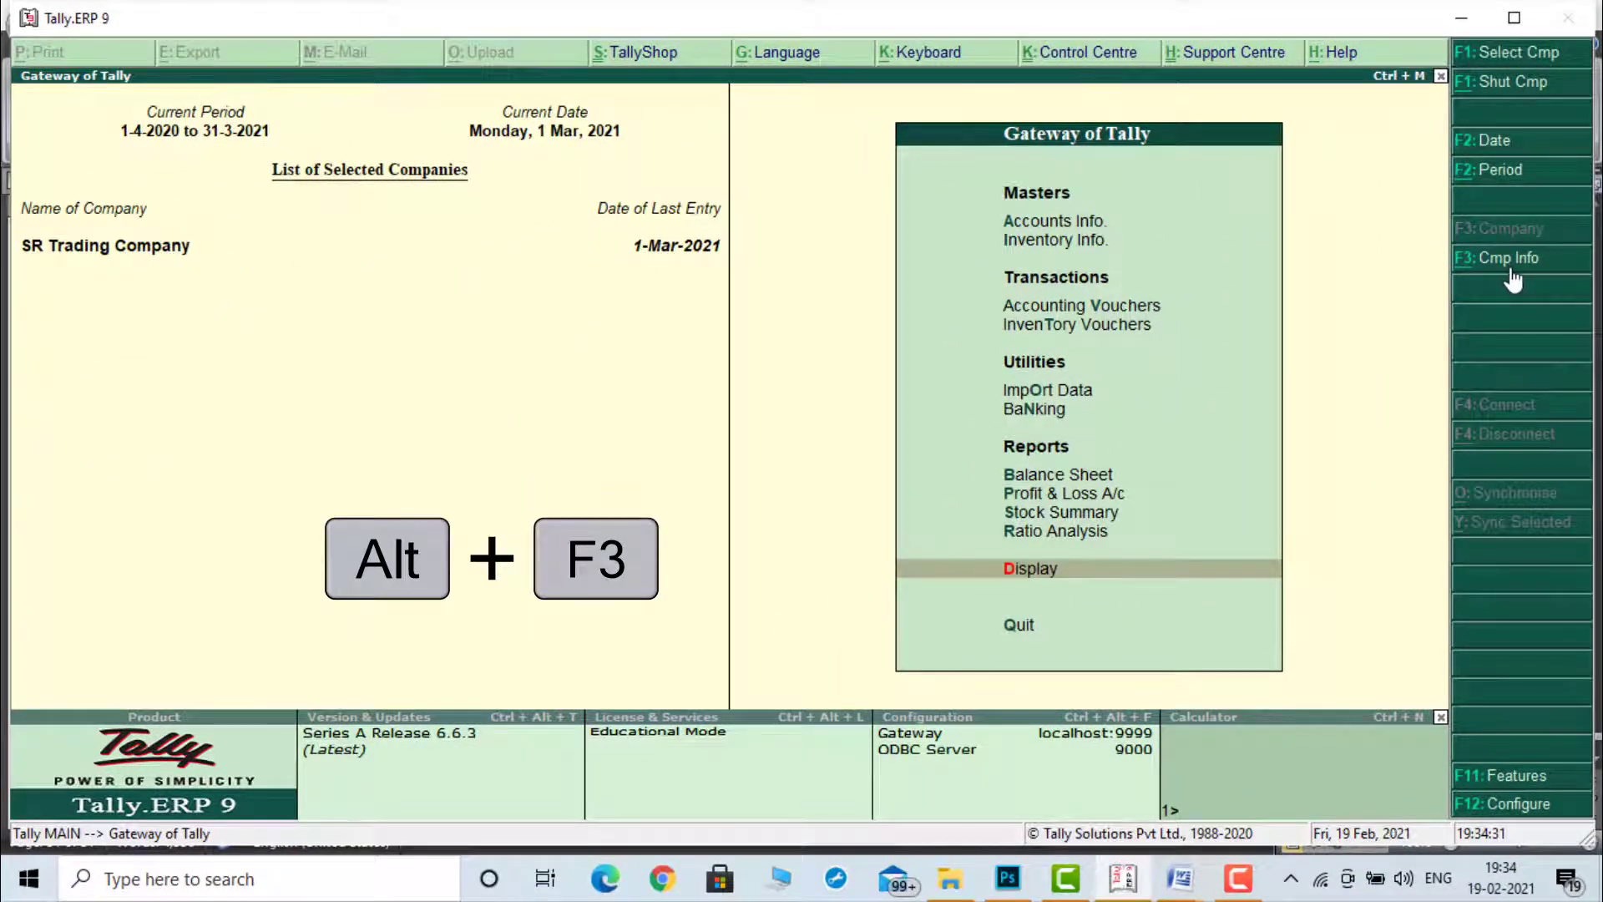
{"action": "left_click", "coordinate": [1512, 276]}
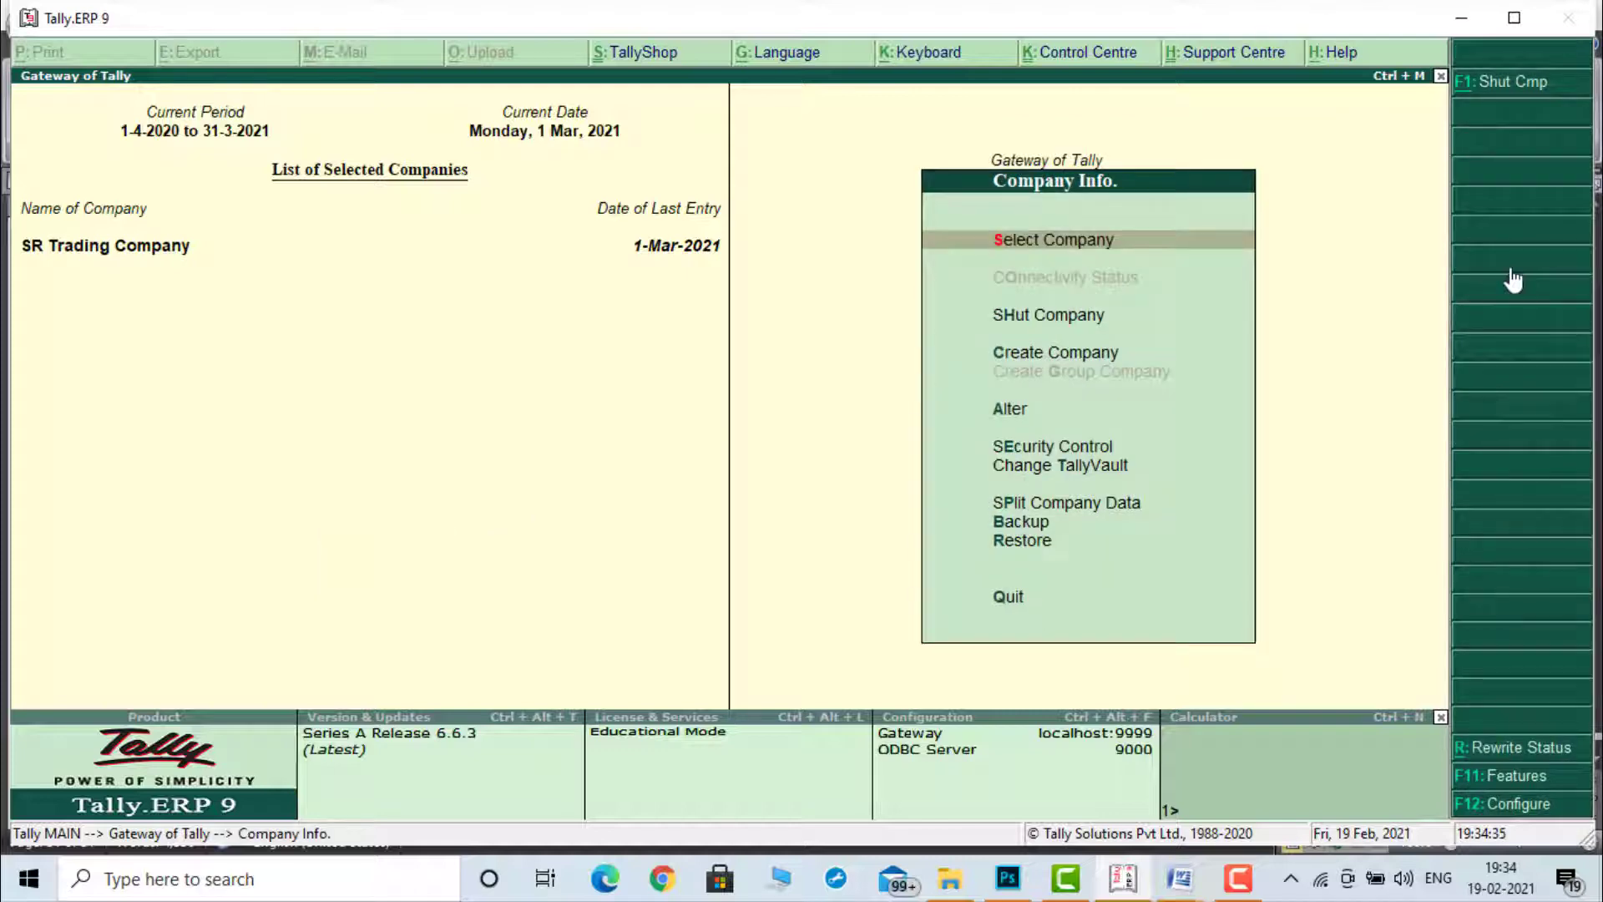
{"action": "key", "text": "Down"}
{"action": "key", "text": "Down"}
{"action": "key", "text": "Down"}
{"action": "key", "text": "Down"}
{"action": "key", "text": "Down"}
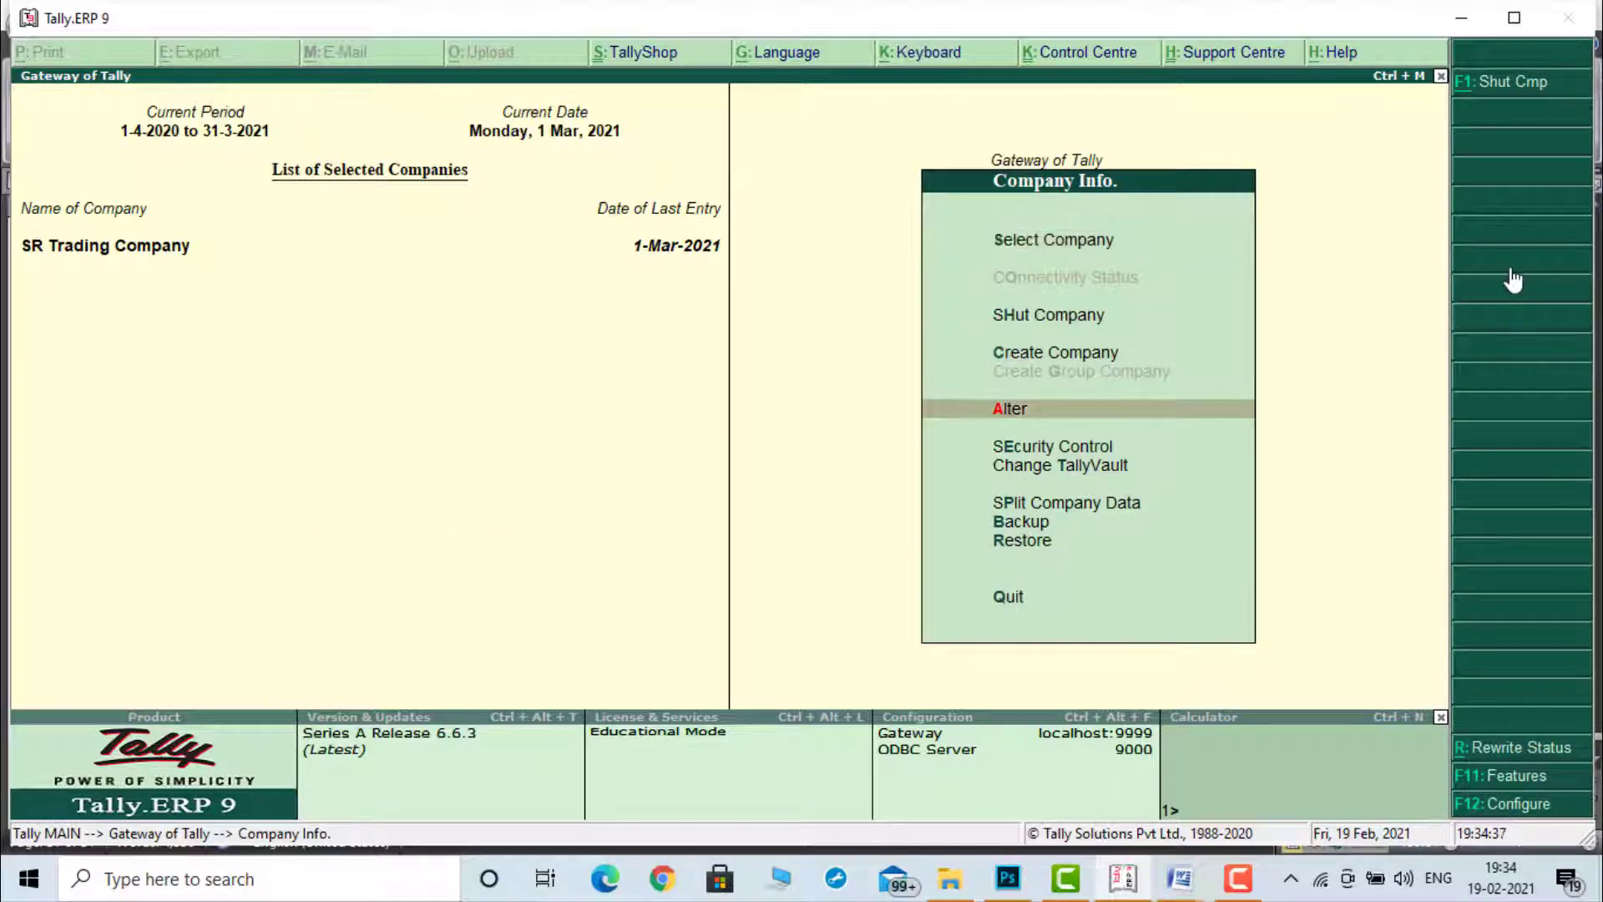
{"action": "key", "text": "Down"}
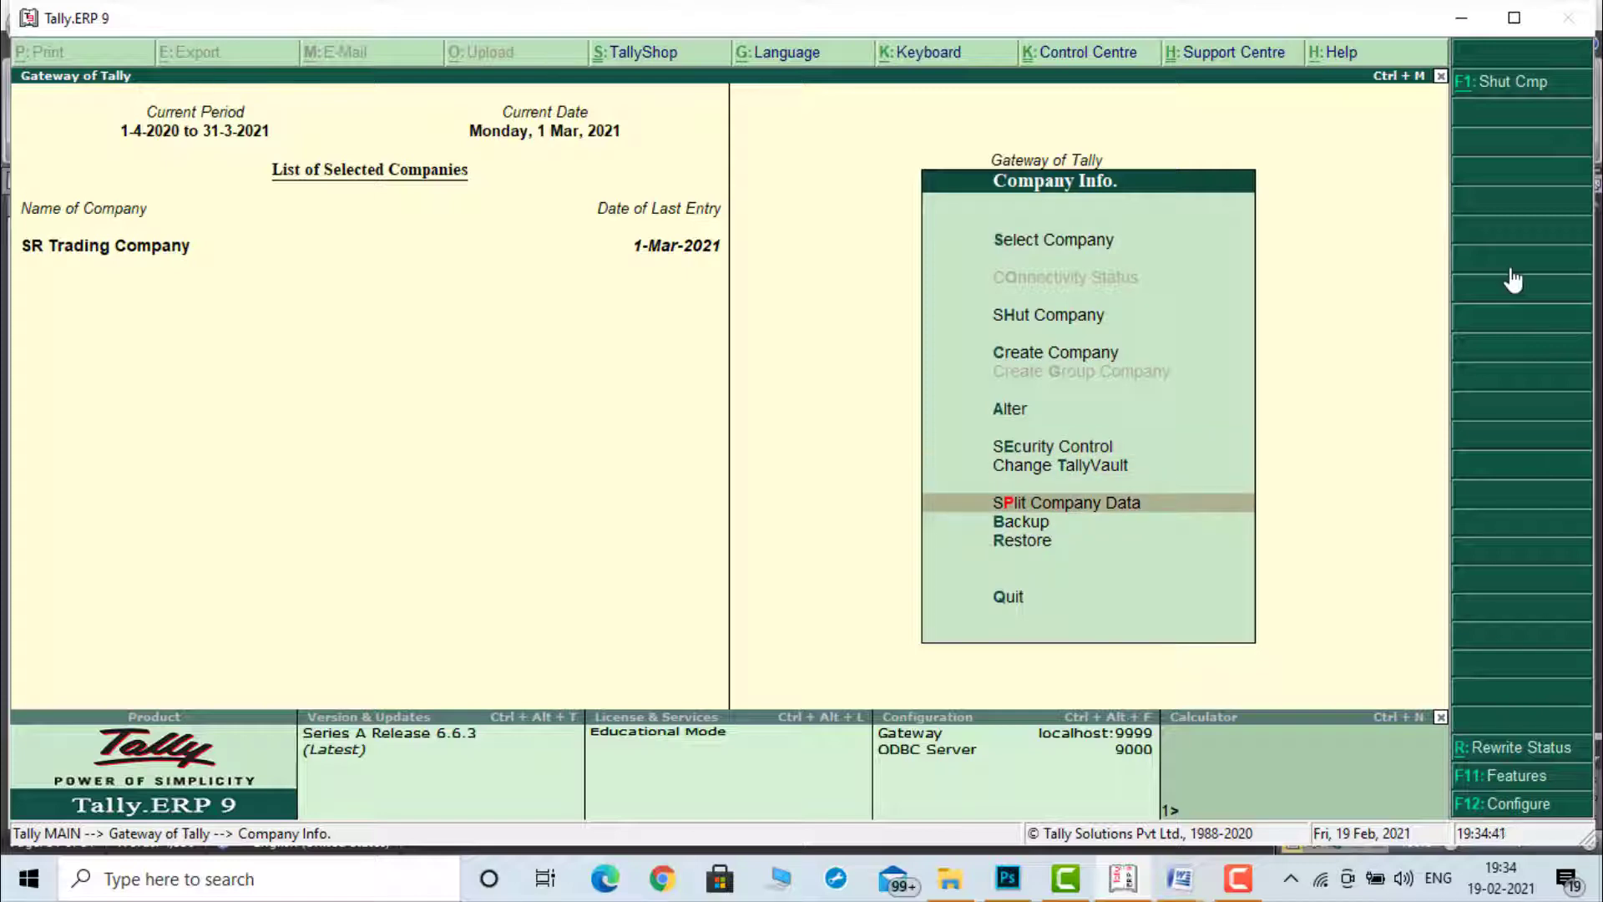
{"action": "key", "text": "Return"}
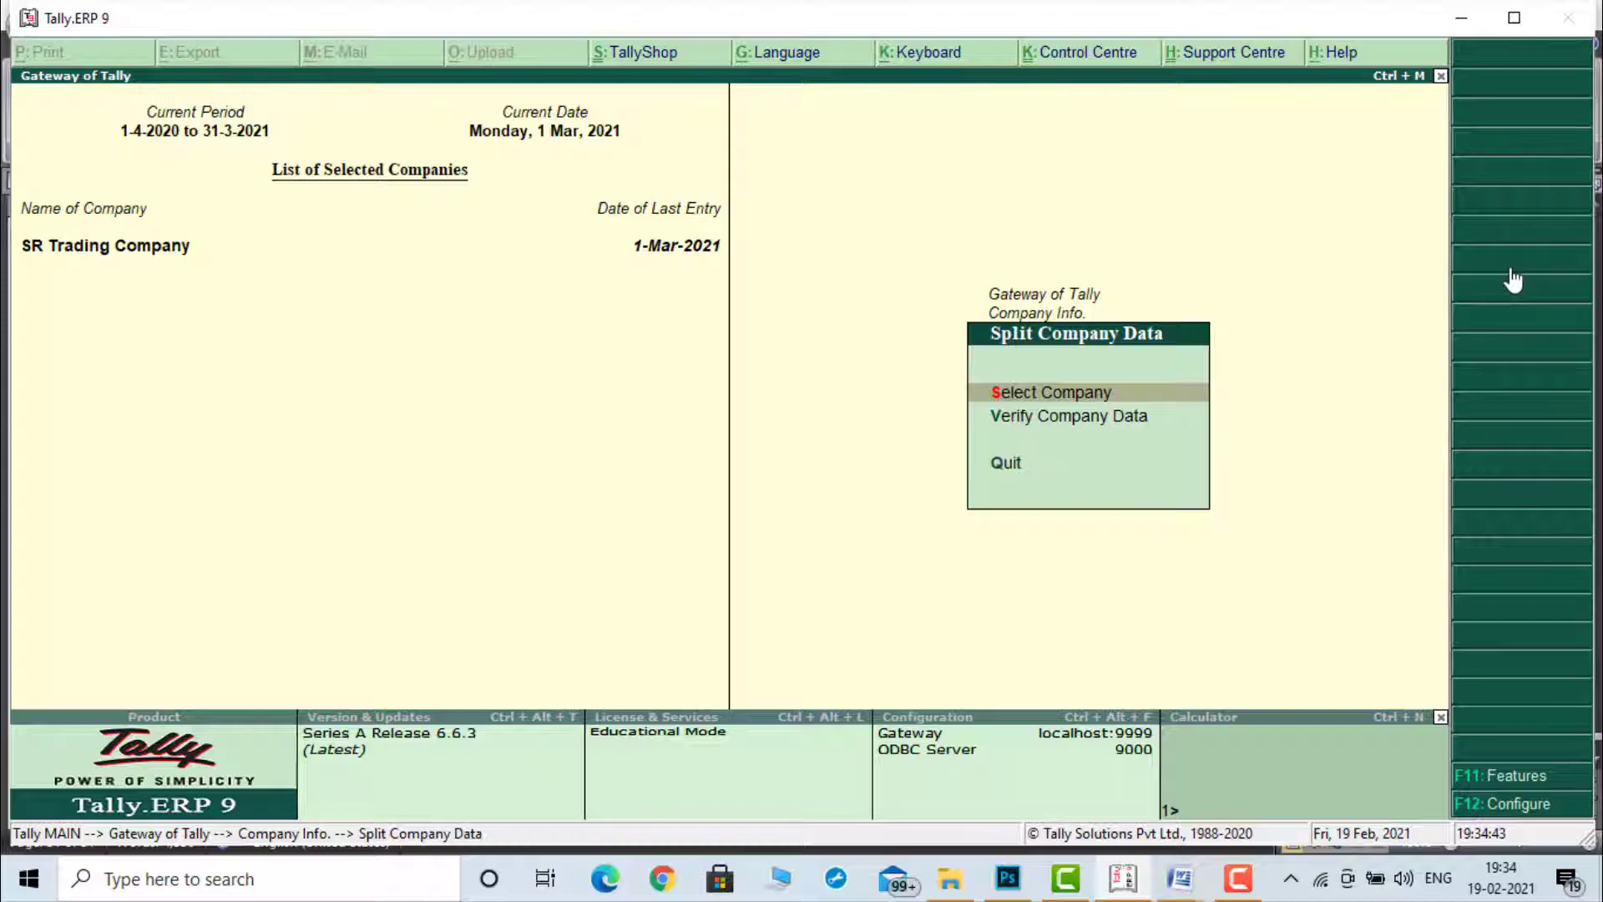
{"action": "key", "text": "Return"}
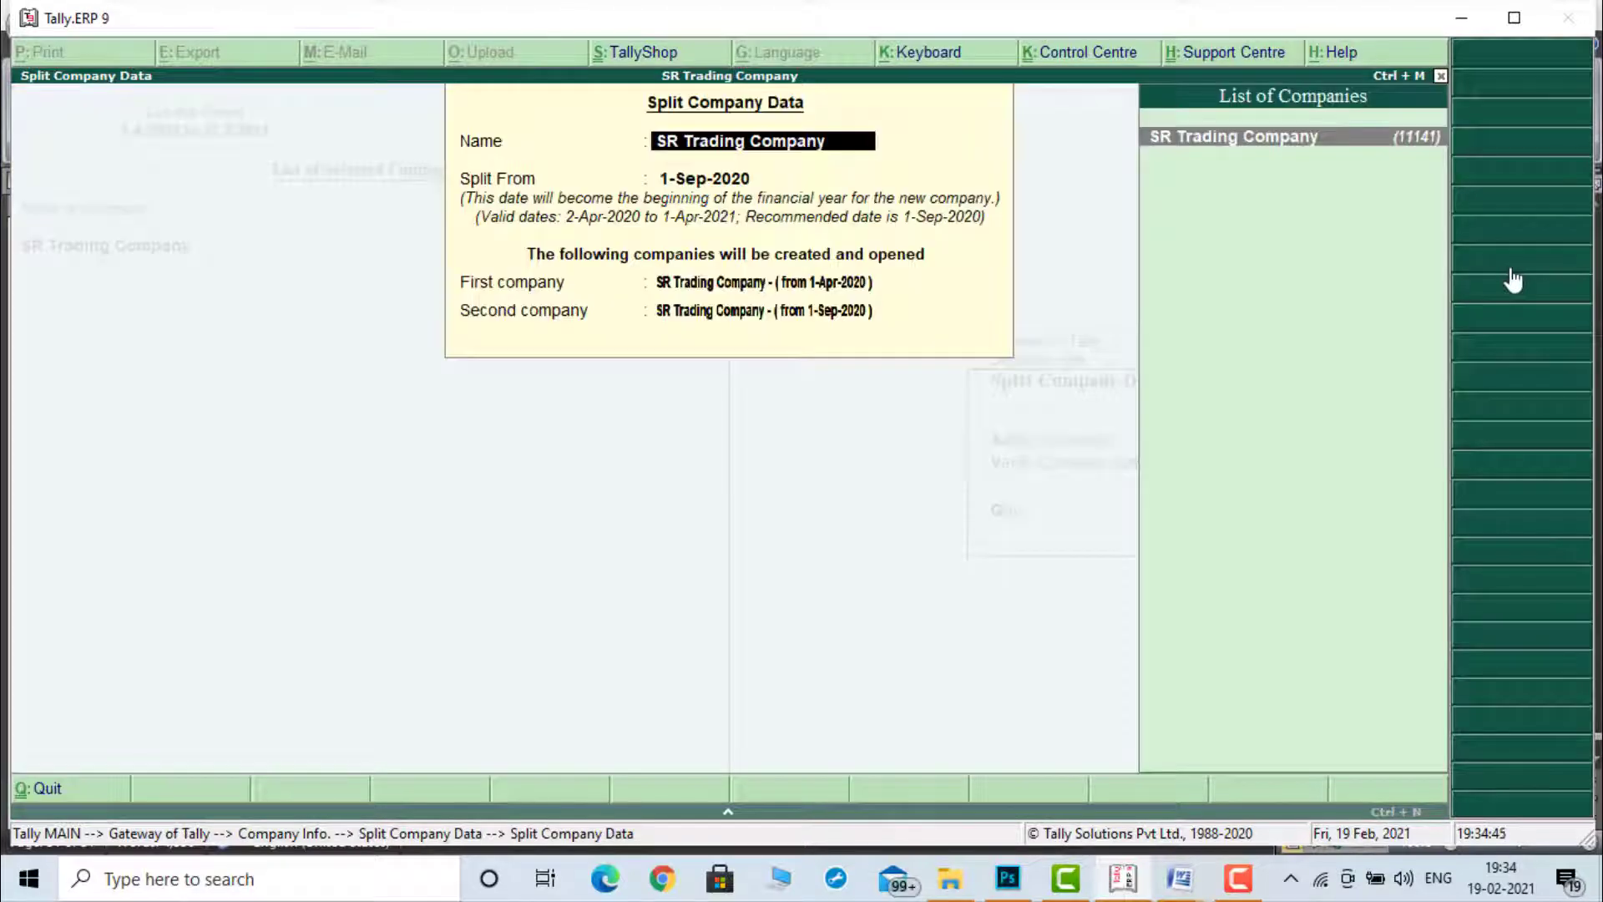
{"action": "key", "text": "Return"}
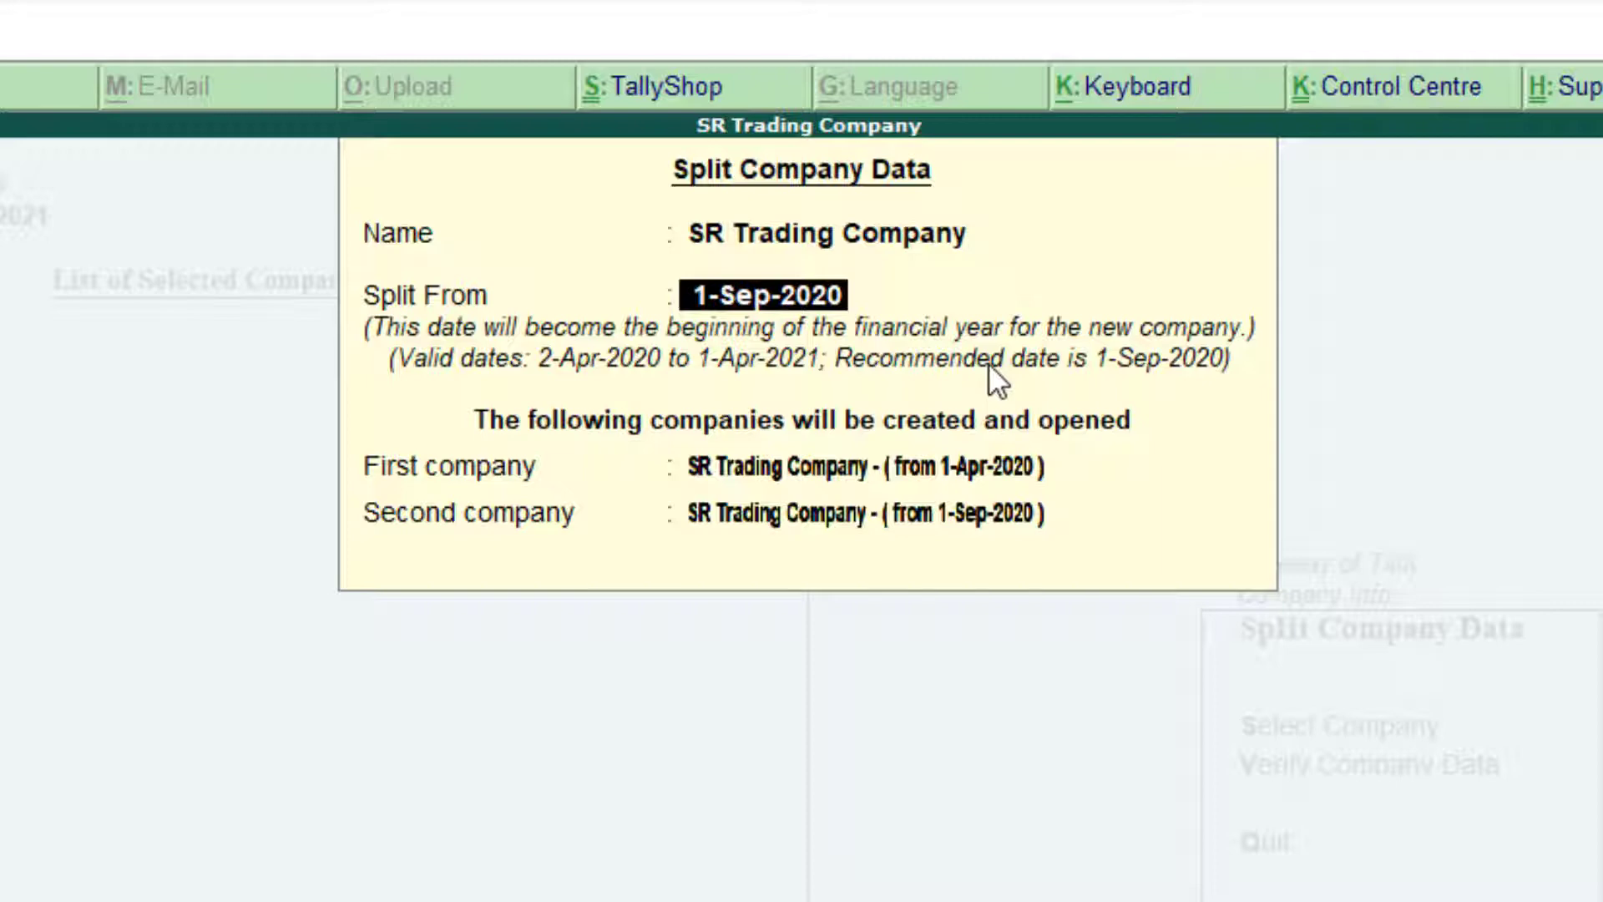
Step: Split the company data from 1-4-2021, accept the split, and return to the Gateway of Tally
{"action": "type", "text": "1-4-"}
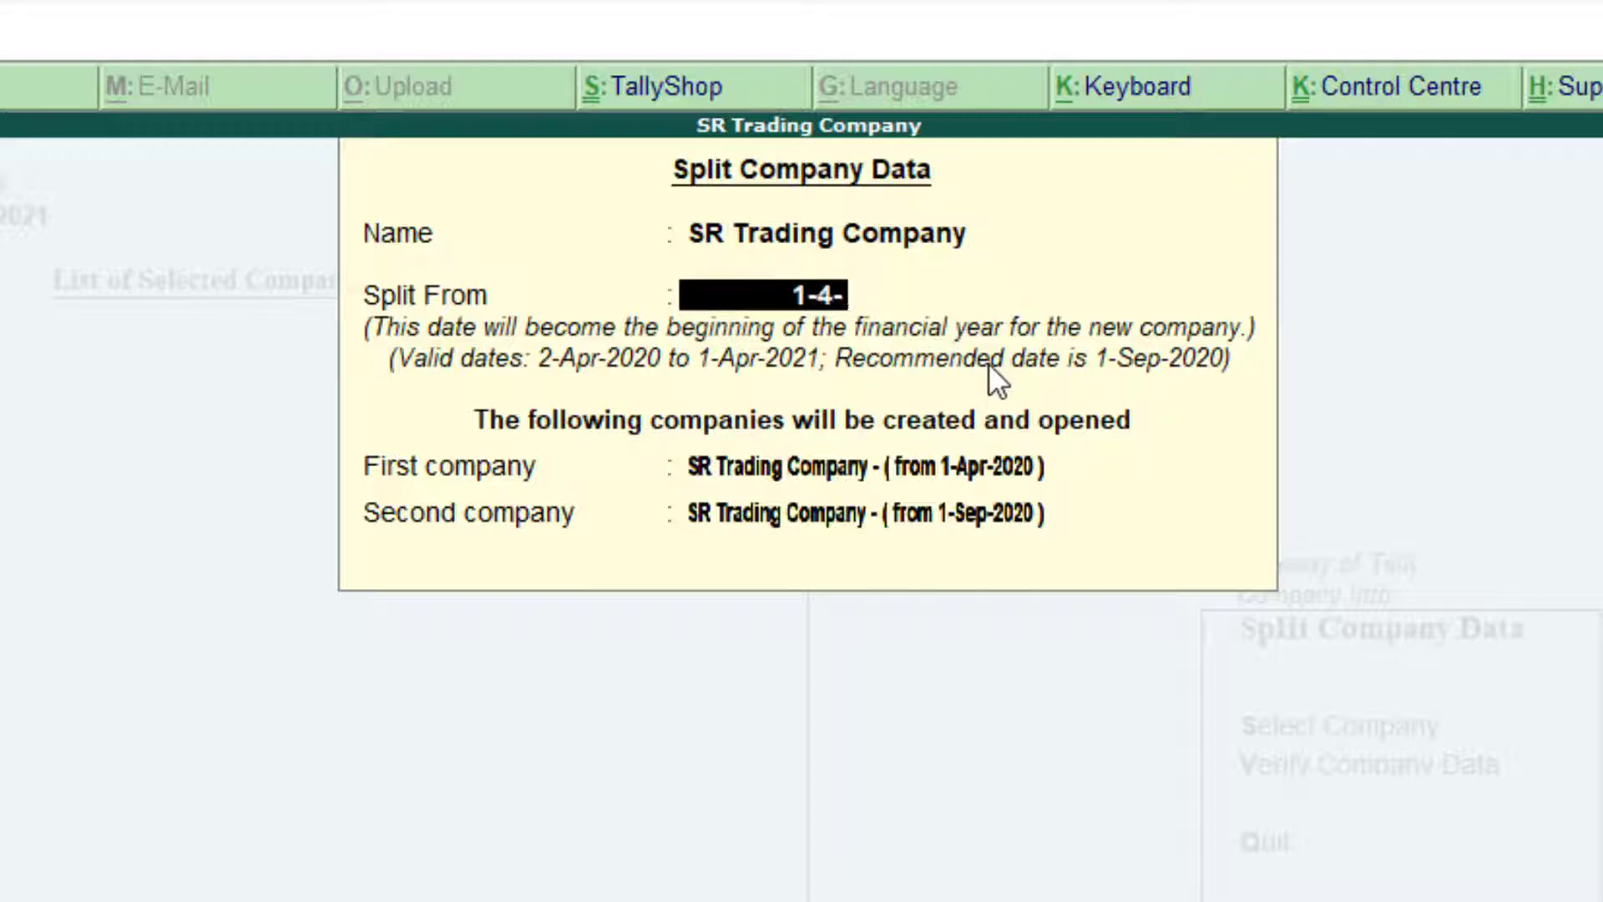
{"action": "type", "text": "2021"}
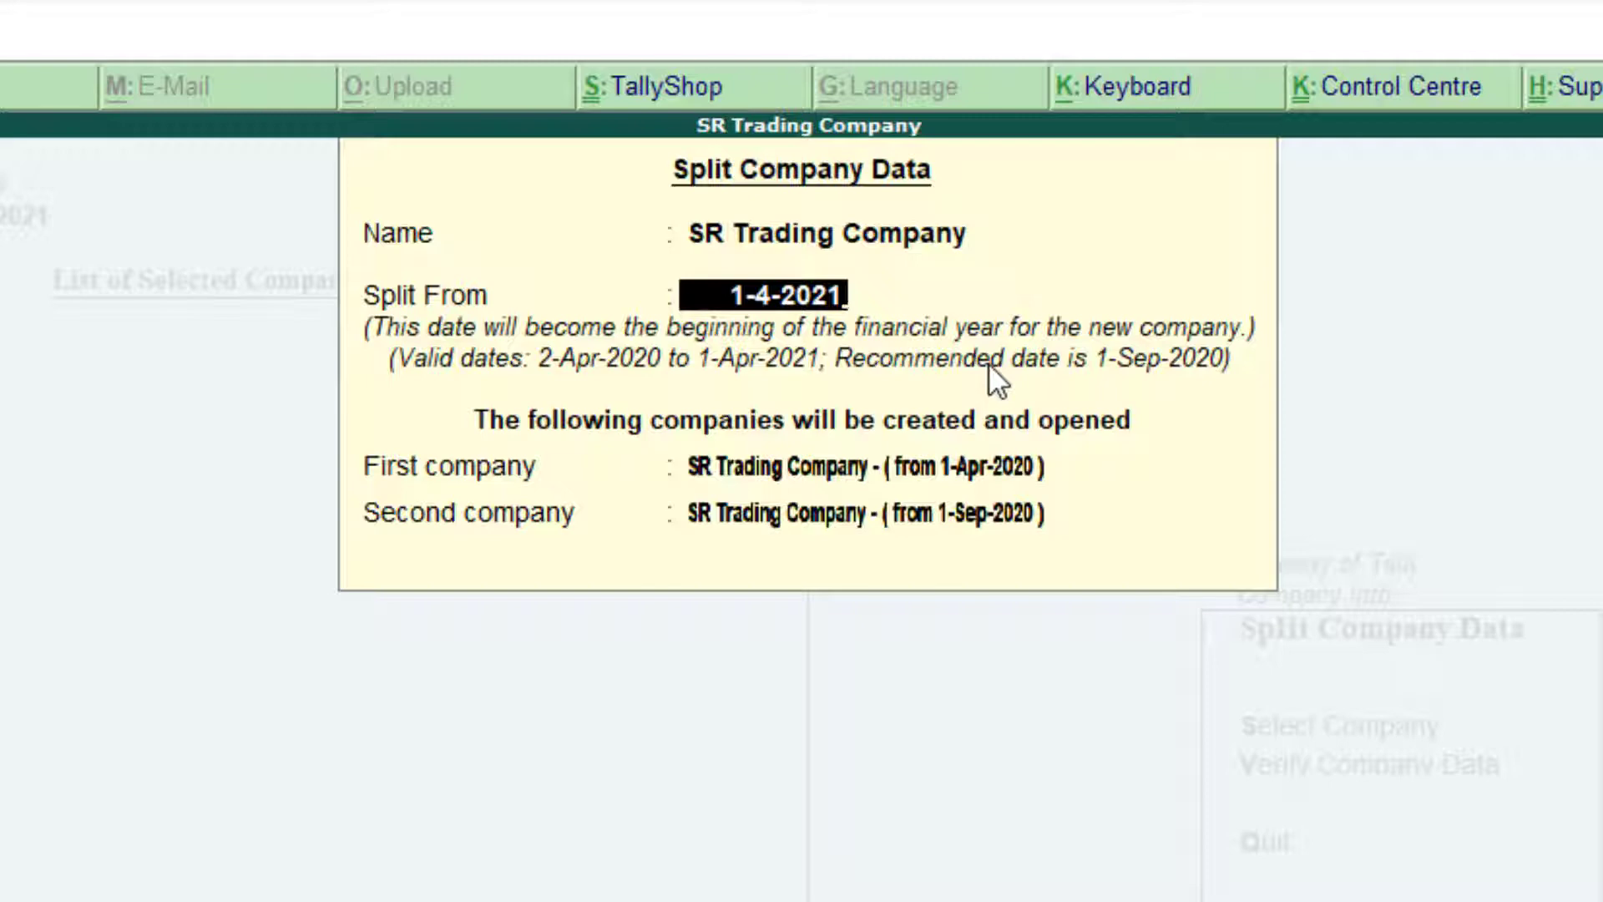
{"action": "key", "text": "Return"}
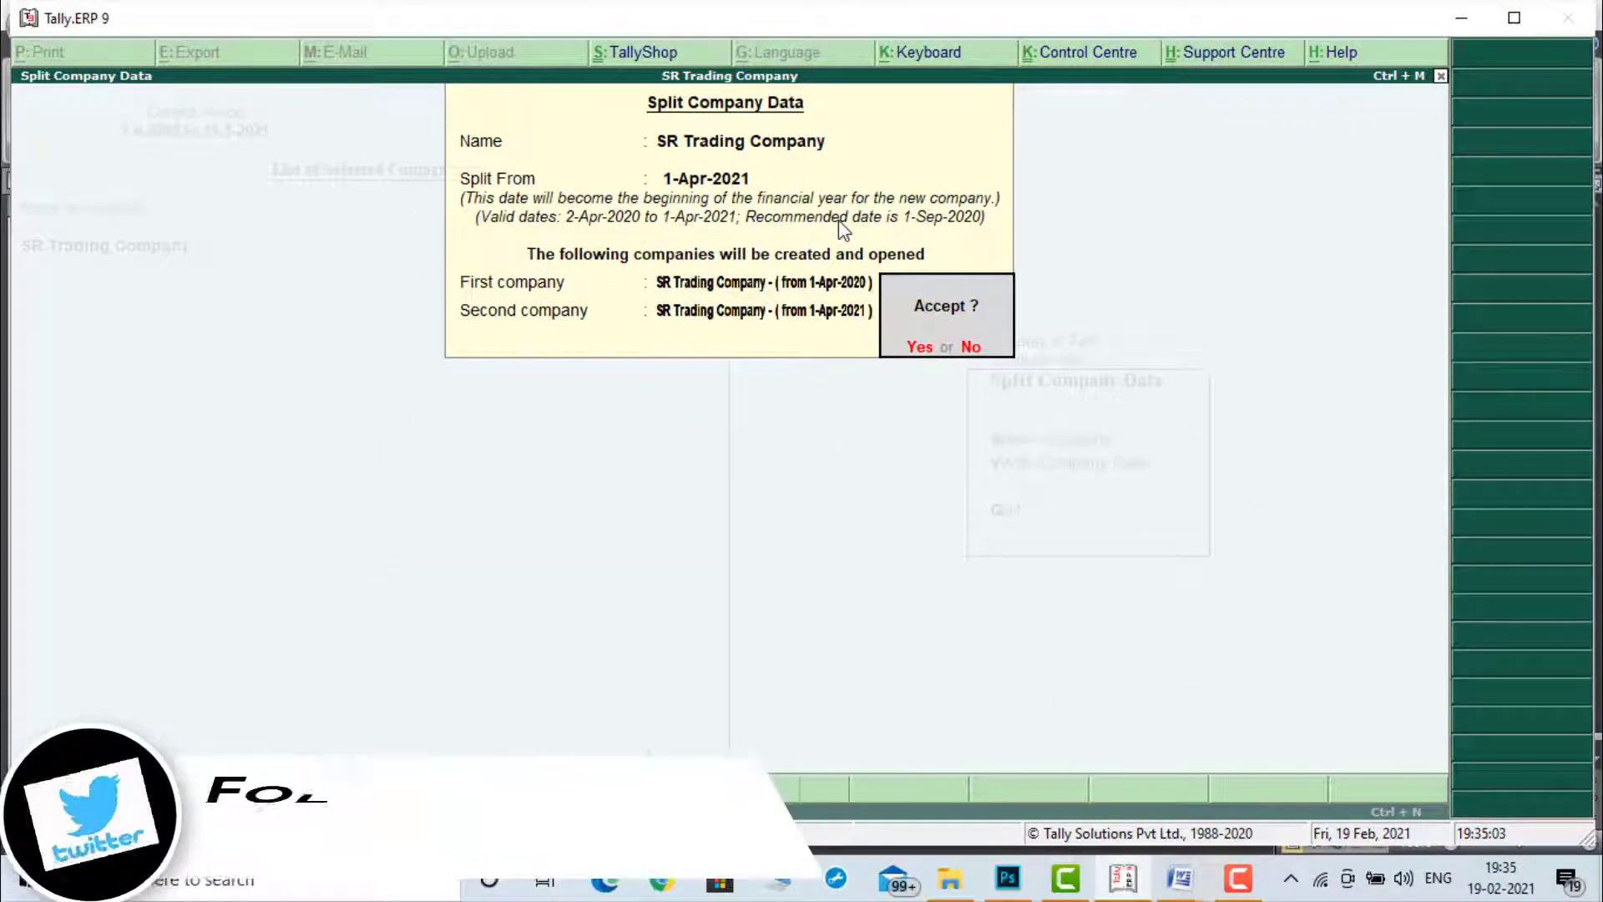
{"action": "key", "text": "Return"}
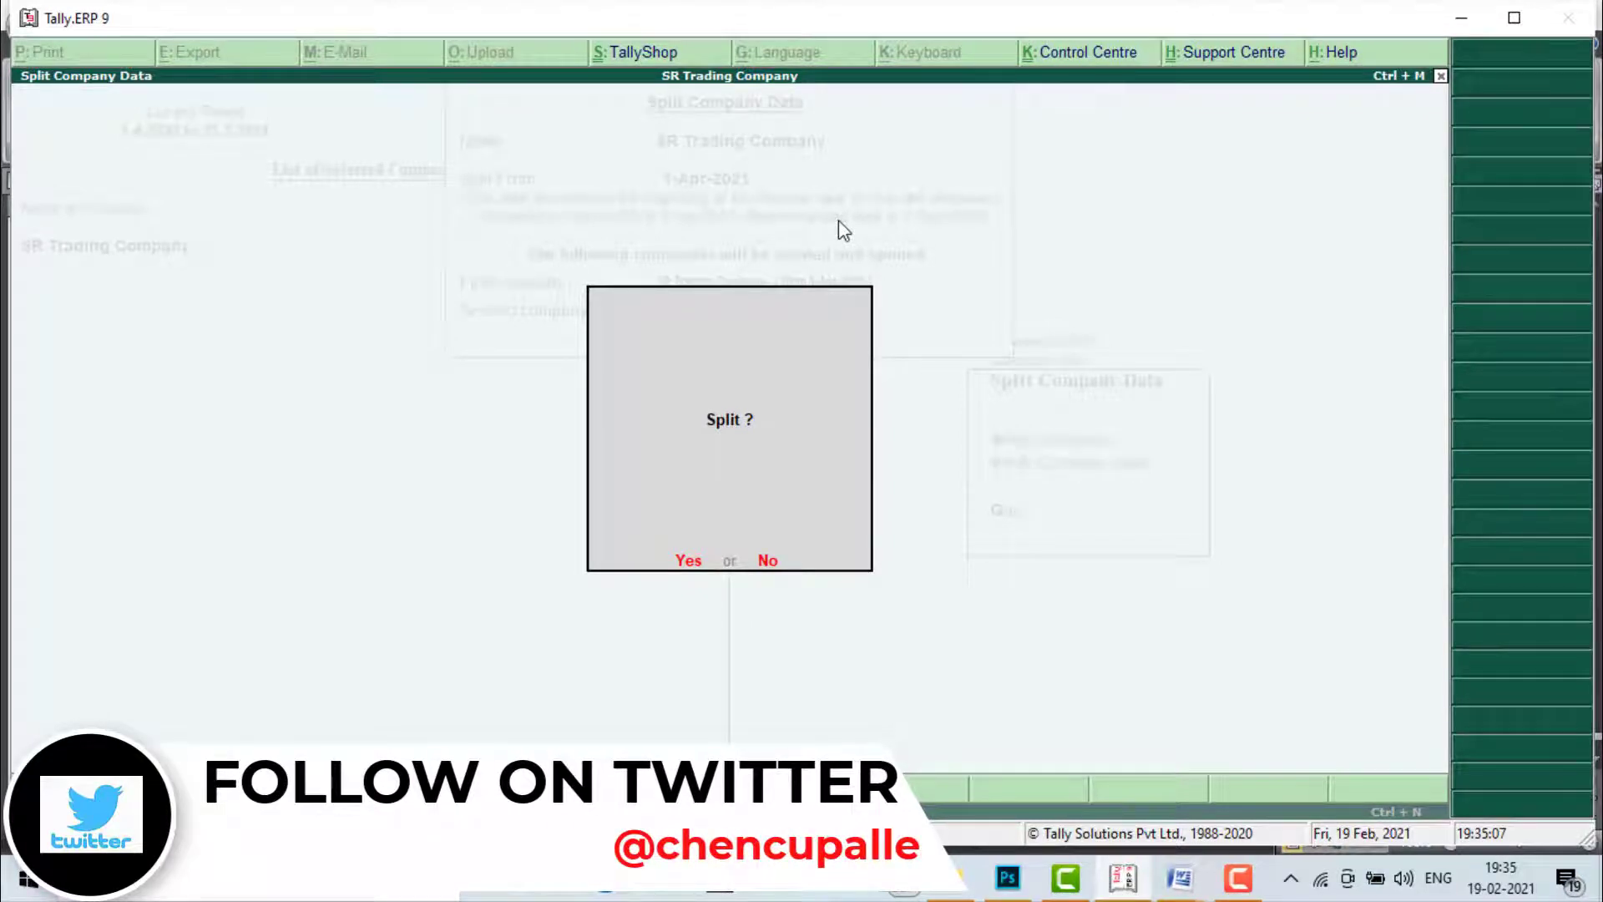
{"action": "key", "text": "Return"}
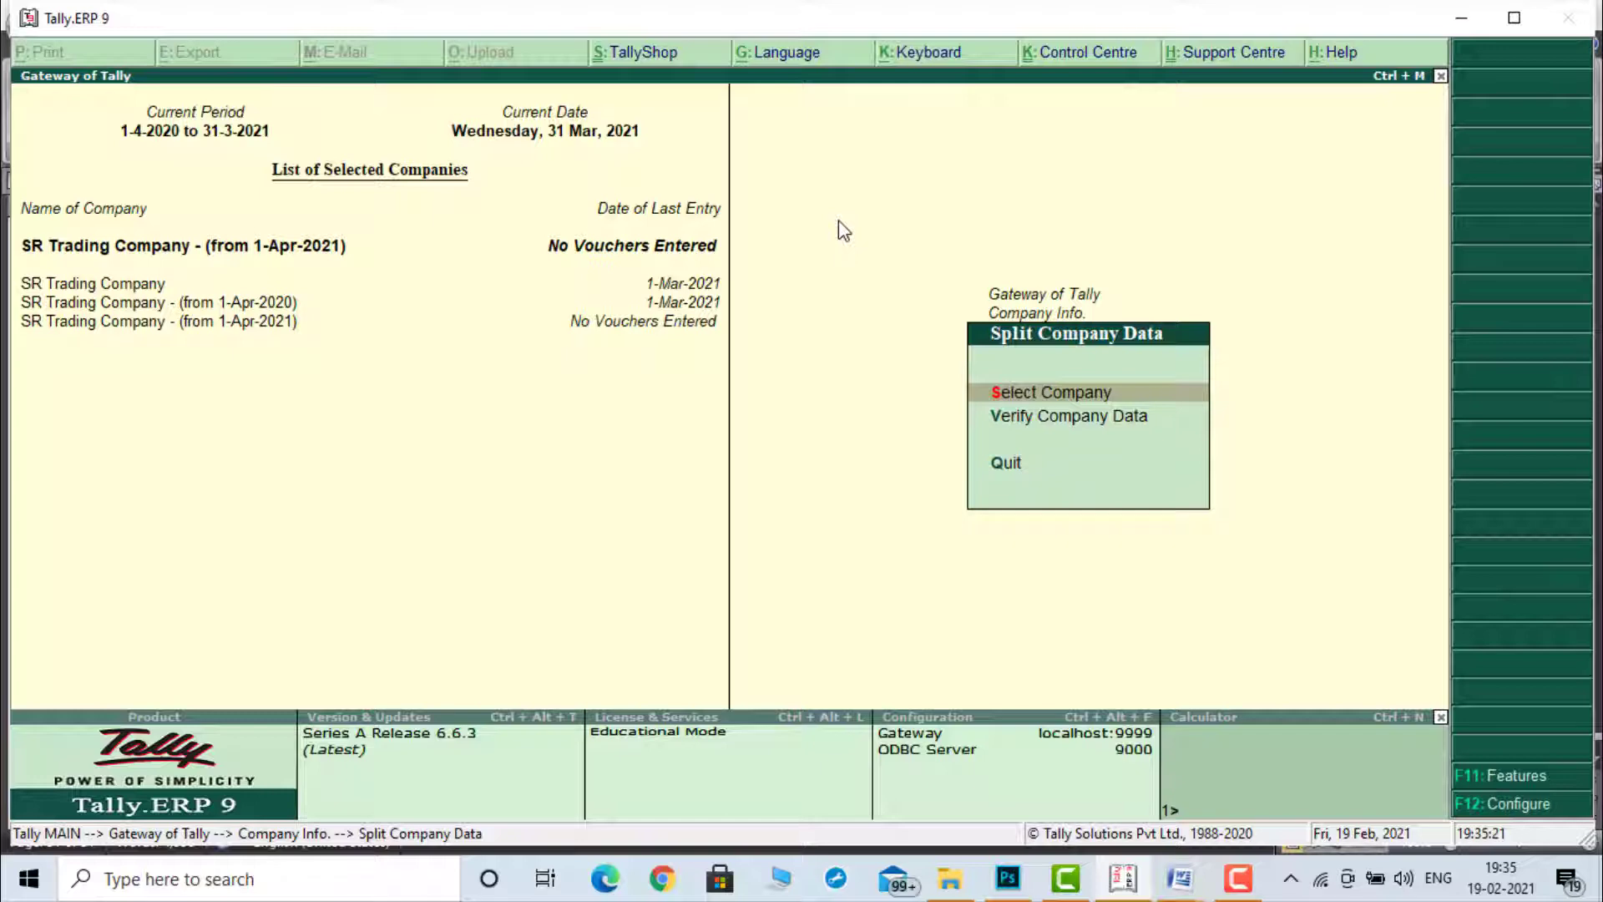
{"action": "key", "text": "Escape"}
{"action": "key", "text": "Escape"}
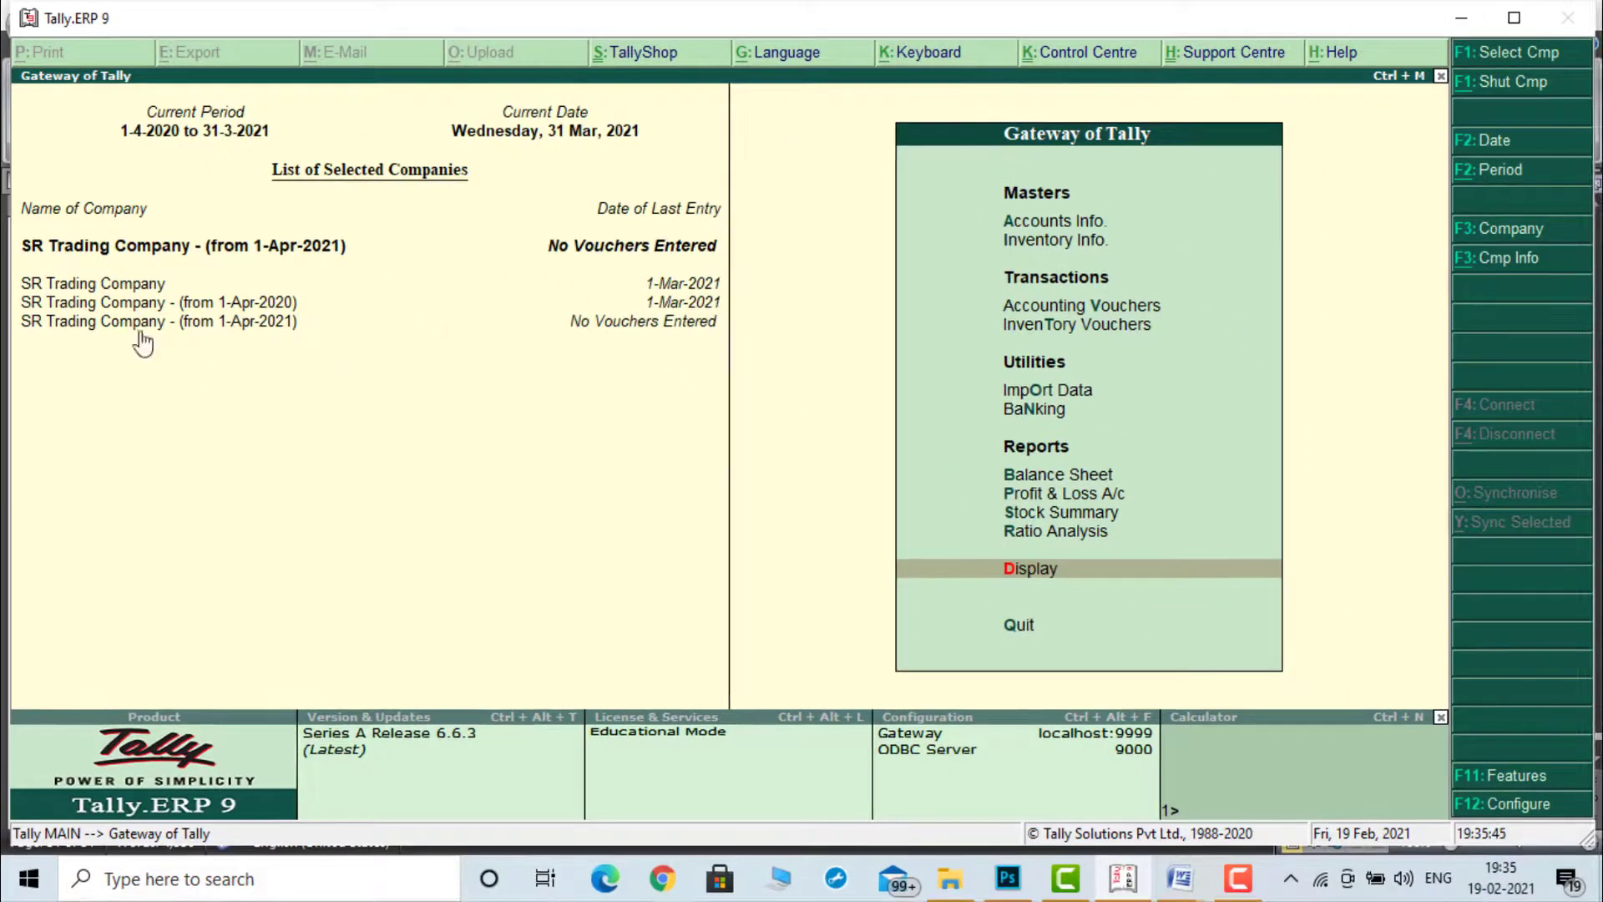
Step: Make the original SR Trading Company the active company and open its details for alteration
{"action": "left_click", "coordinate": [106, 286]}
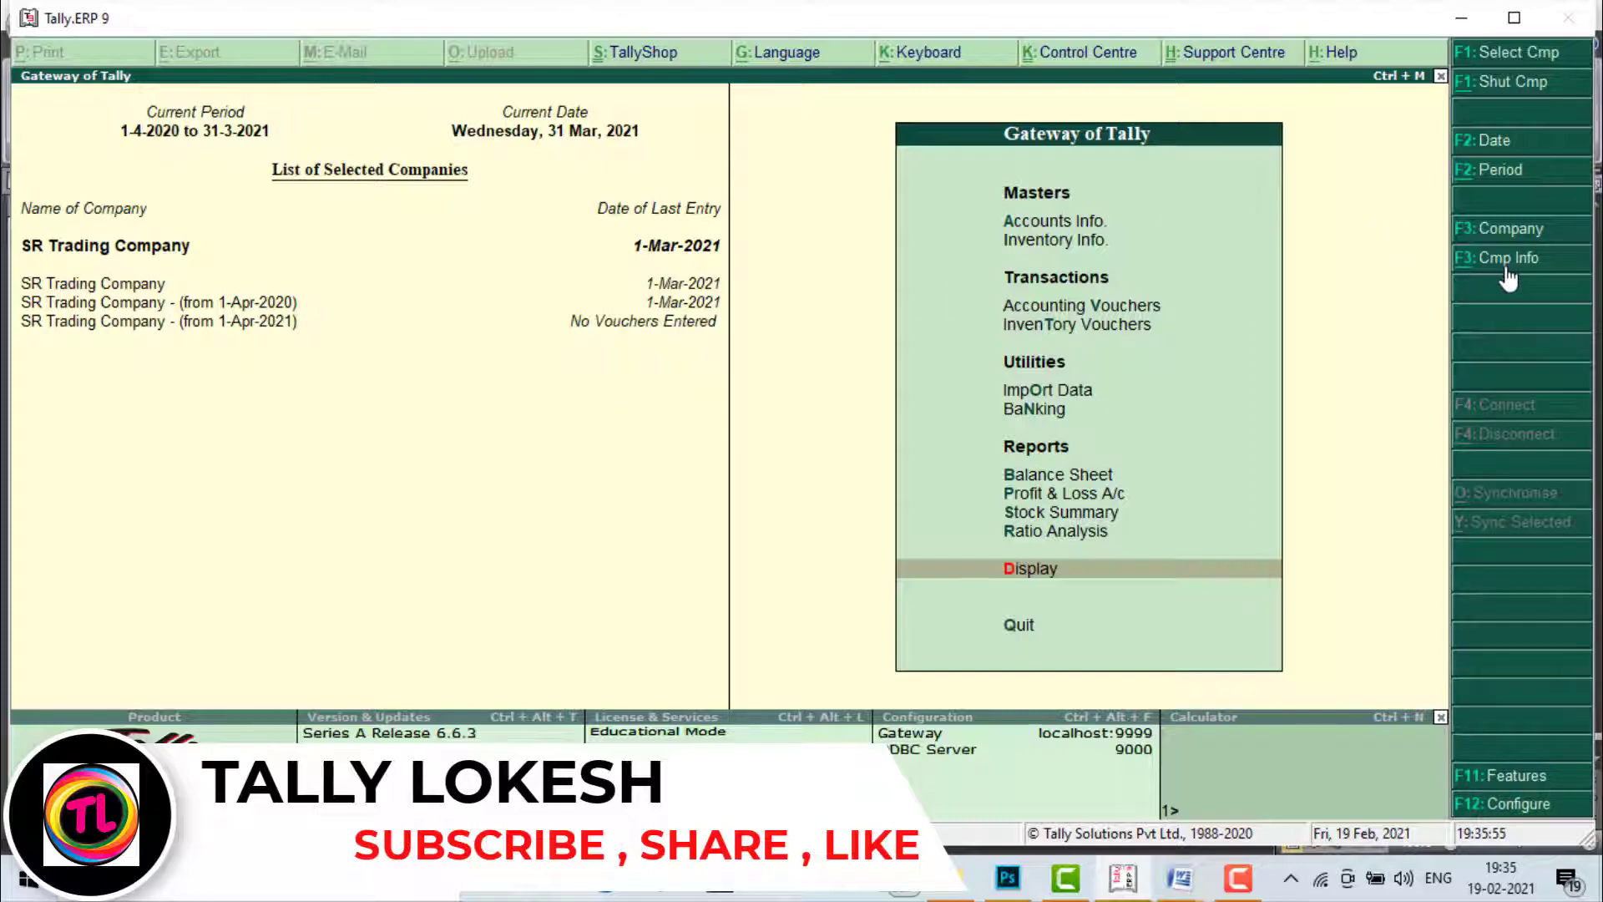
{"action": "key", "text": "alt+F3"}
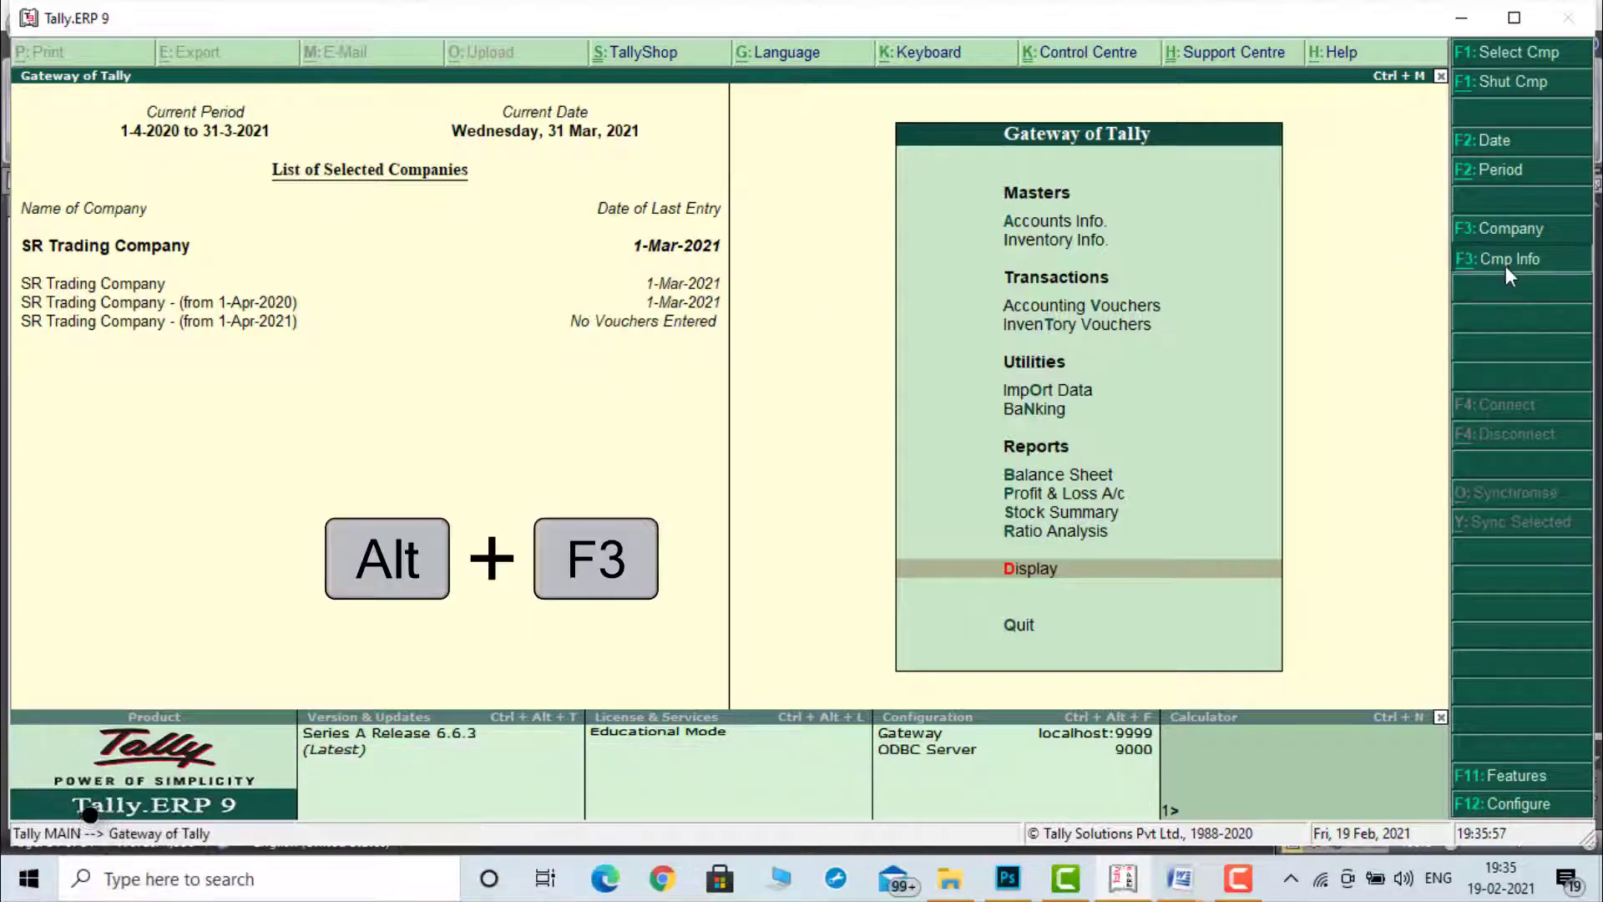
{"action": "key", "text": "Down"}
{"action": "key", "text": "Down"}
{"action": "key", "text": "Down"}
{"action": "key", "text": "Down"}
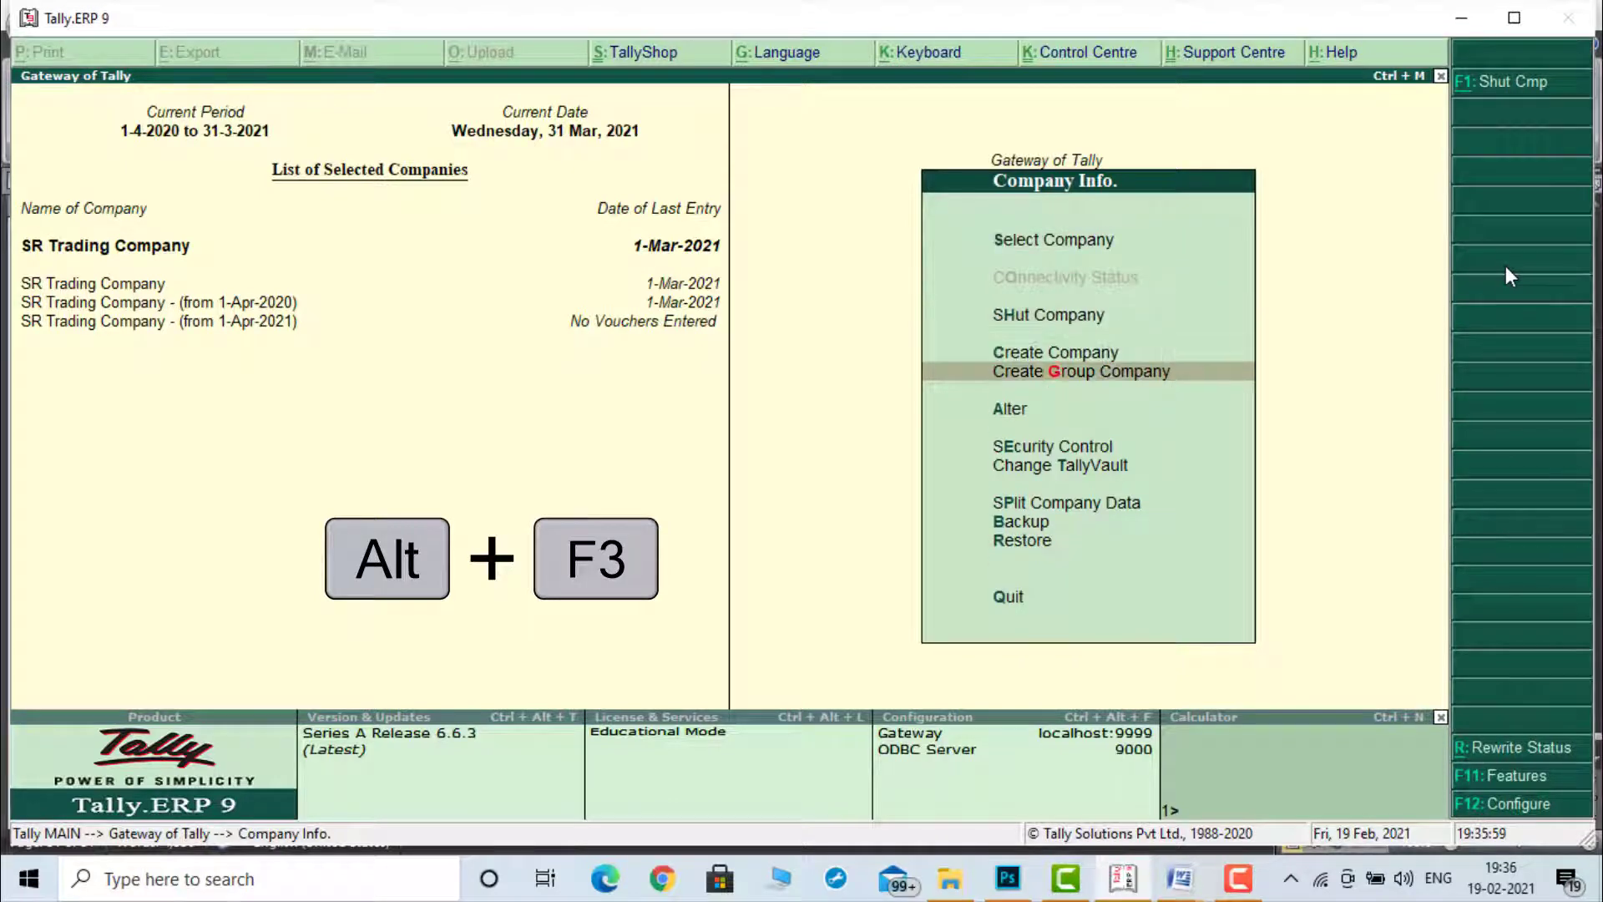
{"action": "key", "text": "Return"}
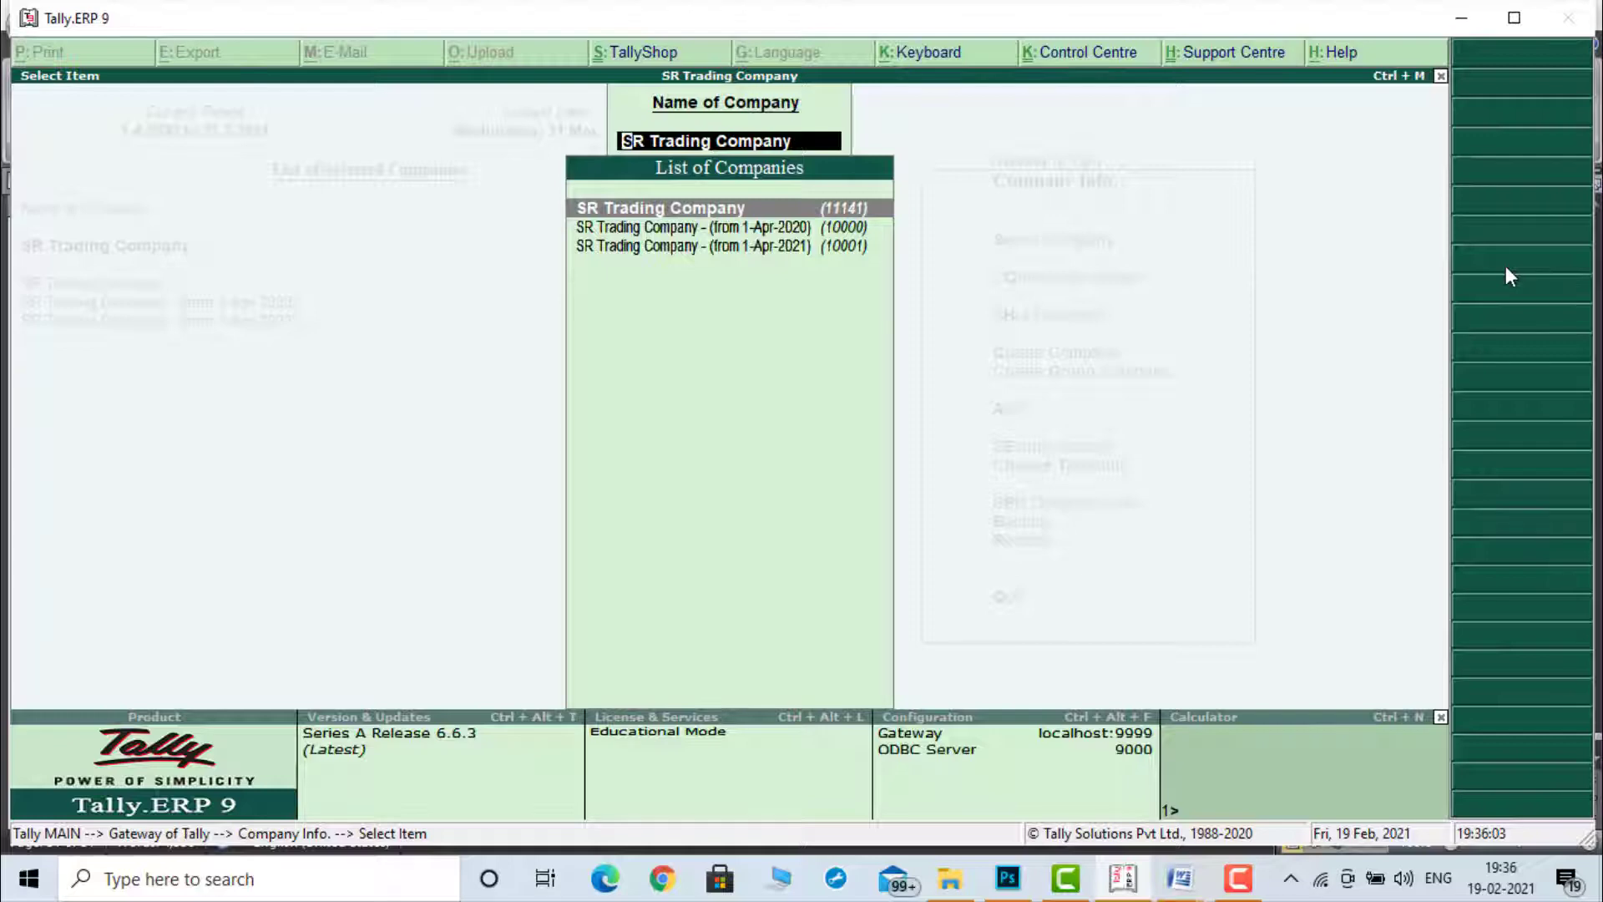
{"action": "key", "text": "Return"}
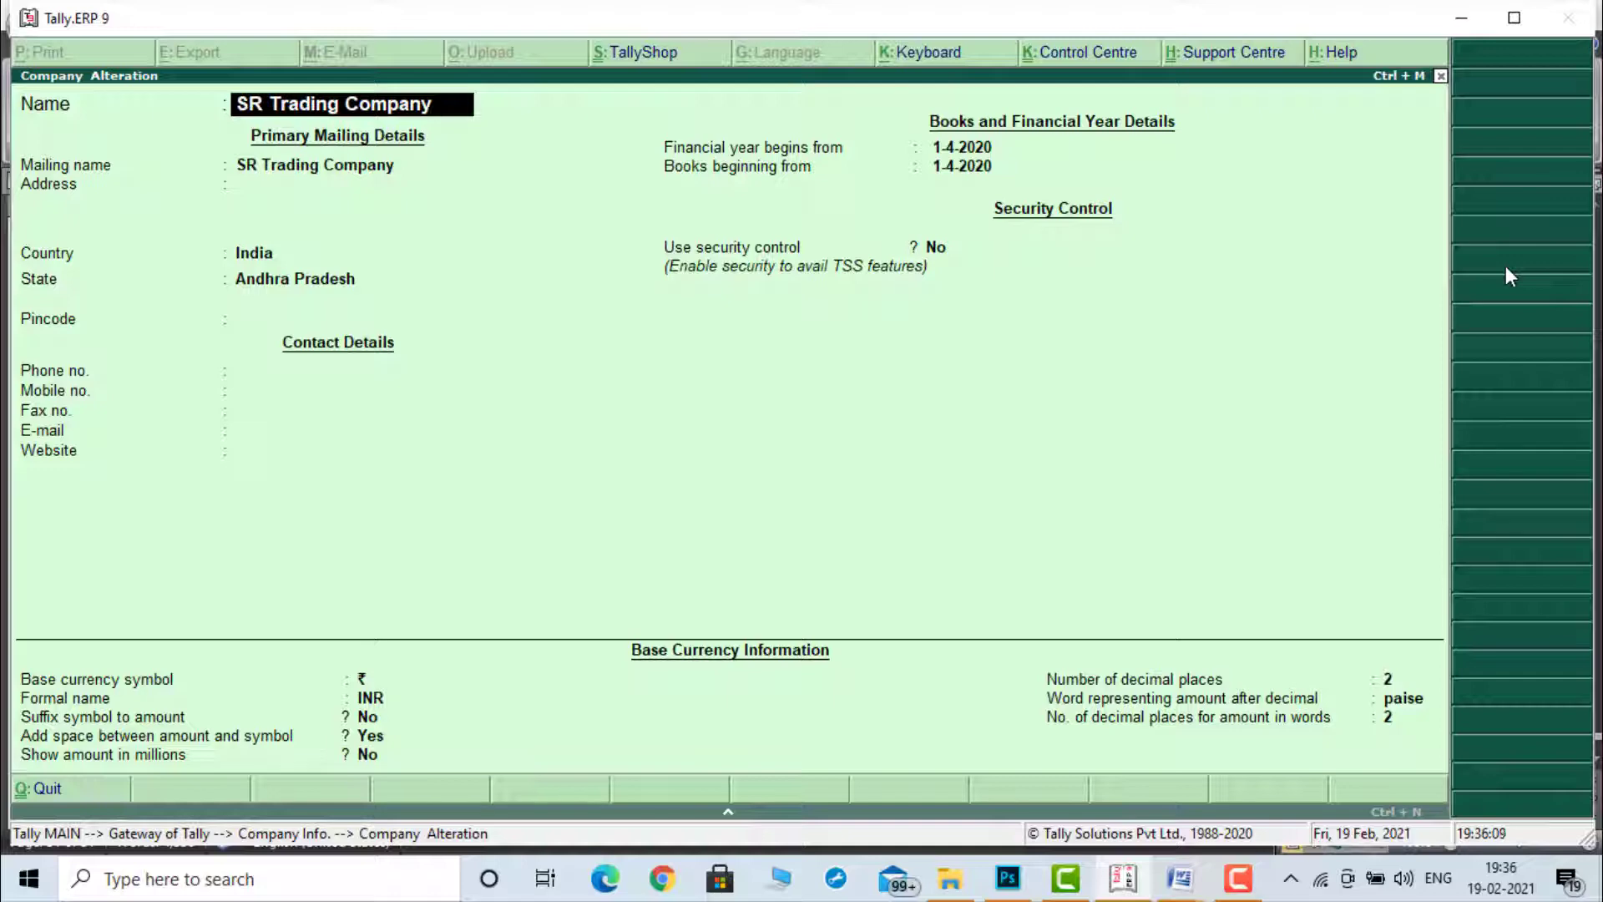
Step: Rename the company as SR Trading Company (20-21), carry the name into the mailing name, and save the alteration
{"action": "type", "text": "("}
{"action": "type", "text": "2-"}
{"action": "type", "text": "0-21"}
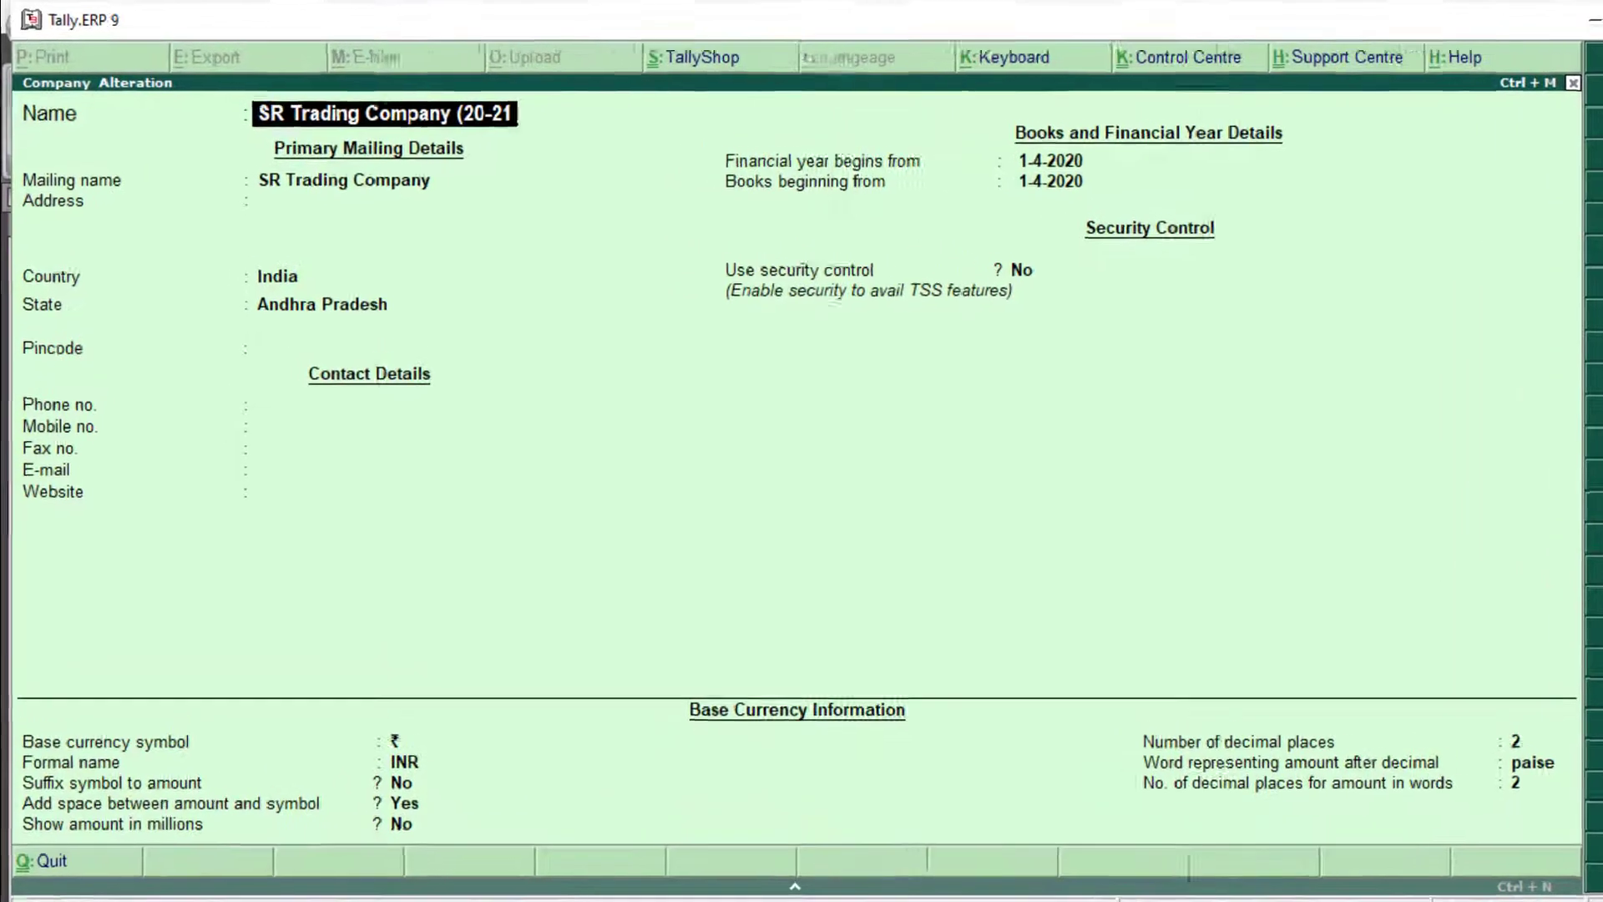
{"action": "type", "text": ")"}
{"action": "key", "text": "Return"}
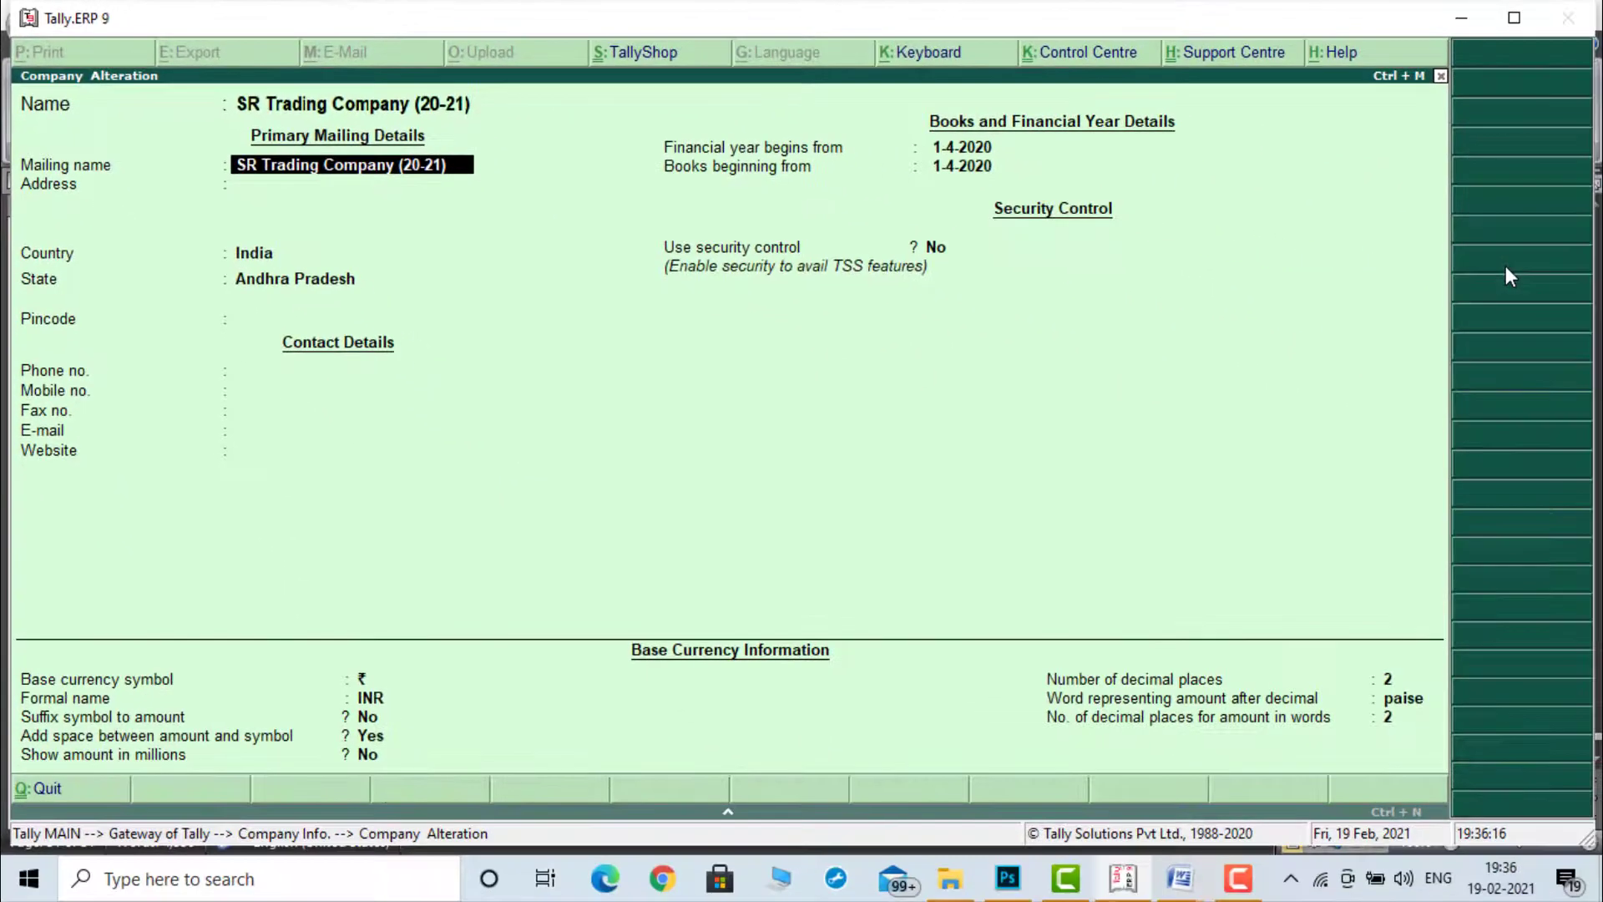
{"action": "key", "text": "ctrl+a"}
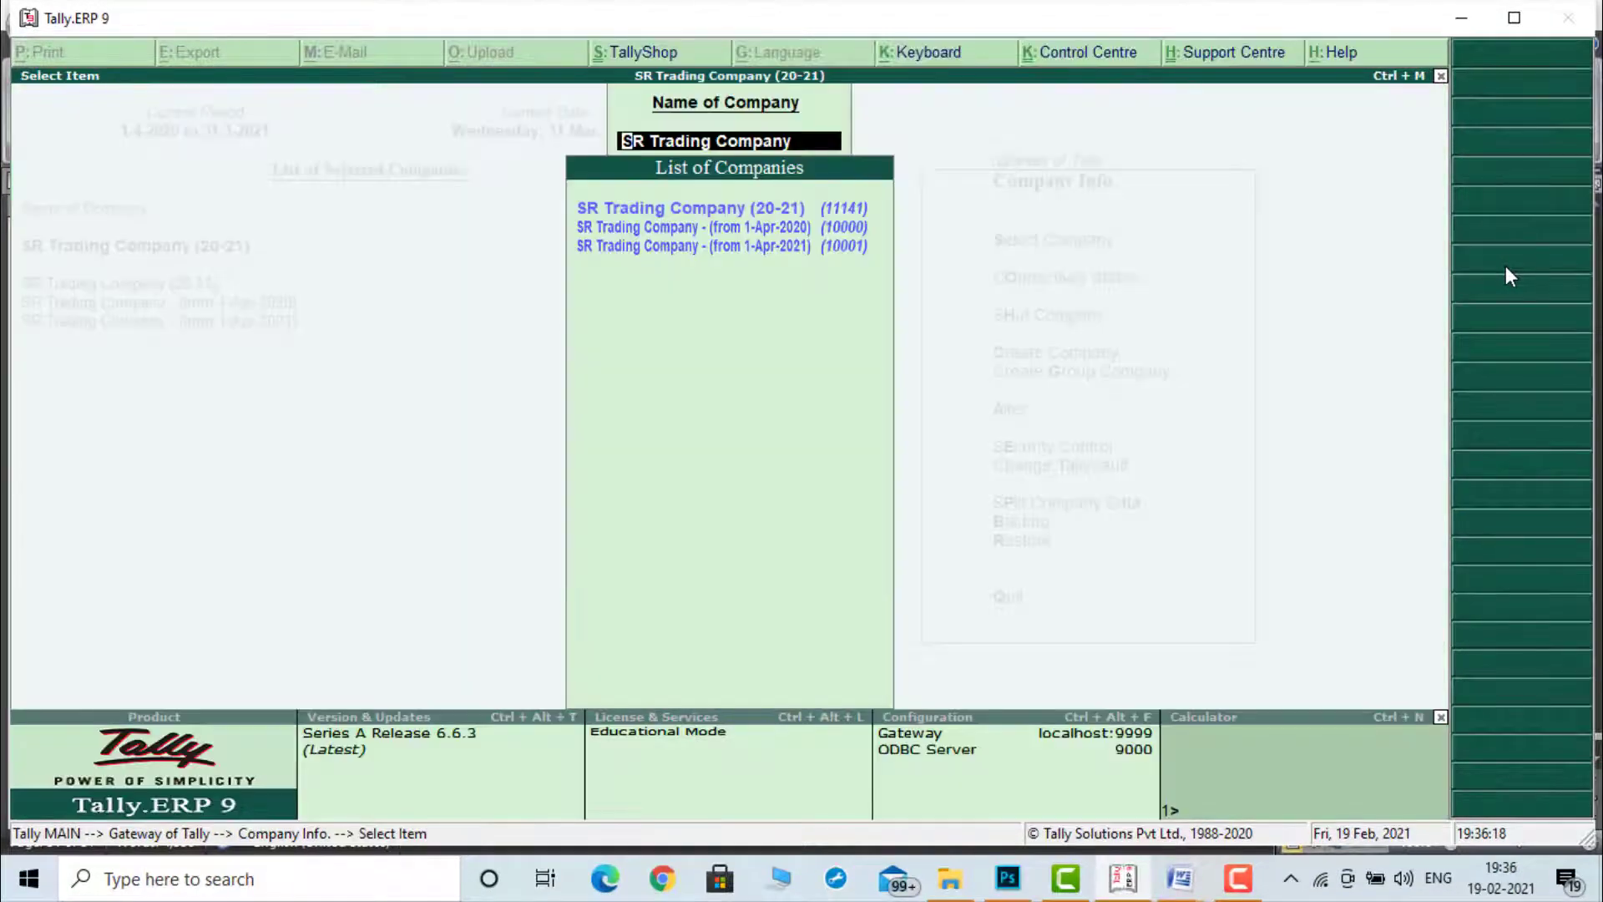
Step: Delete the company SR Trading Company - (from 1-Apr-2020) and confirm the deletion
{"action": "key", "text": "Down"}
{"action": "key", "text": "Return"}
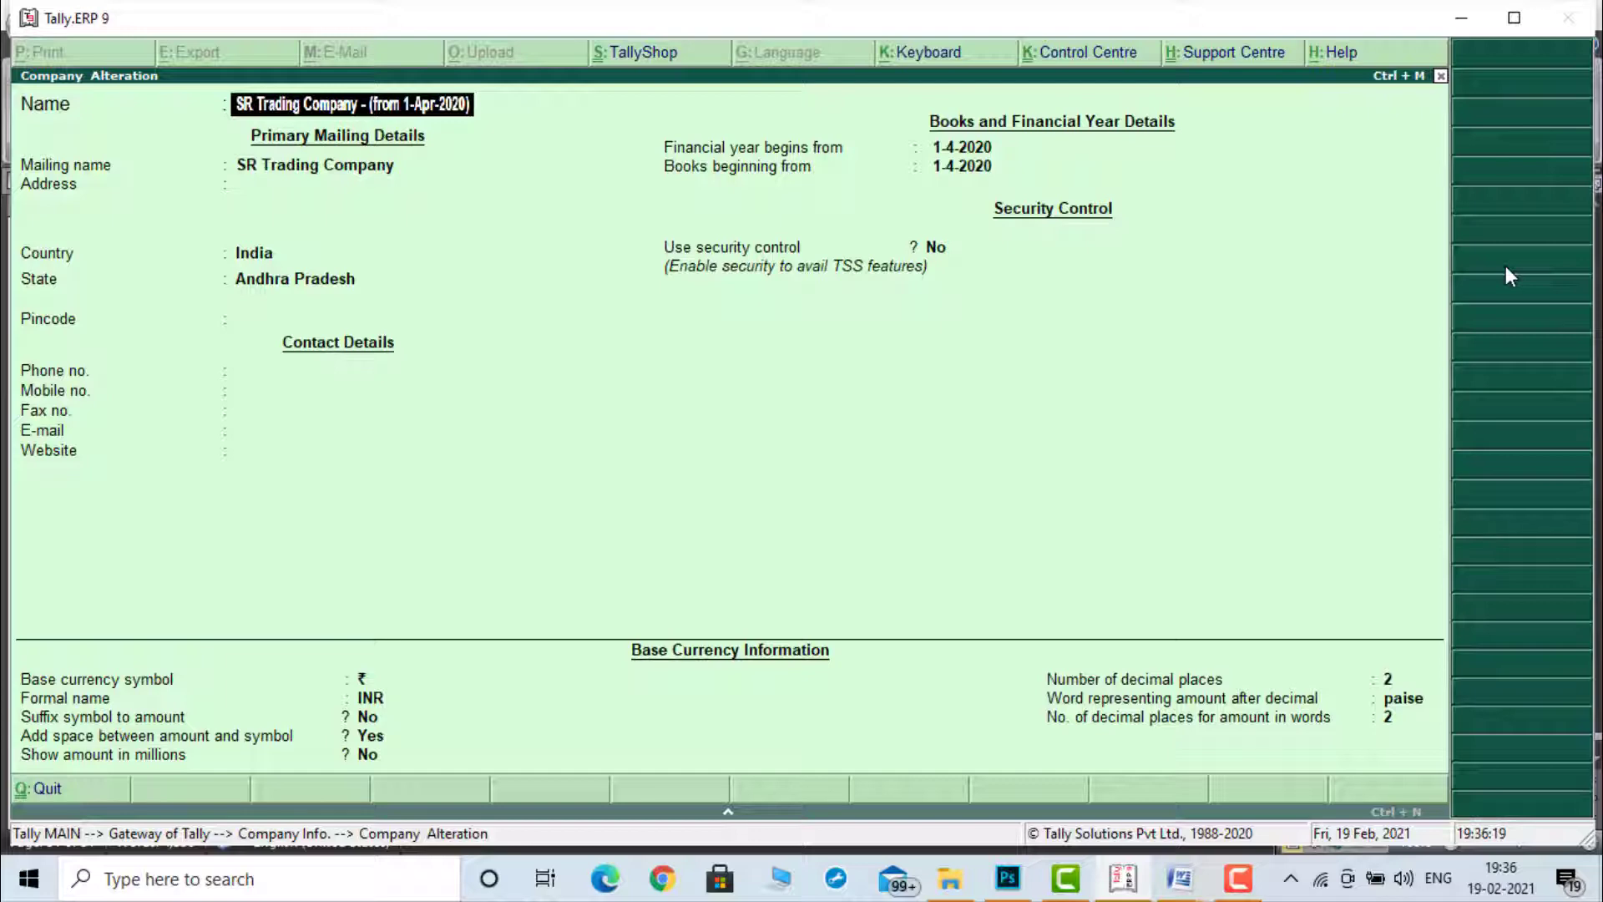
{"action": "key", "text": "alt+d"}
{"action": "key", "text": "y"}
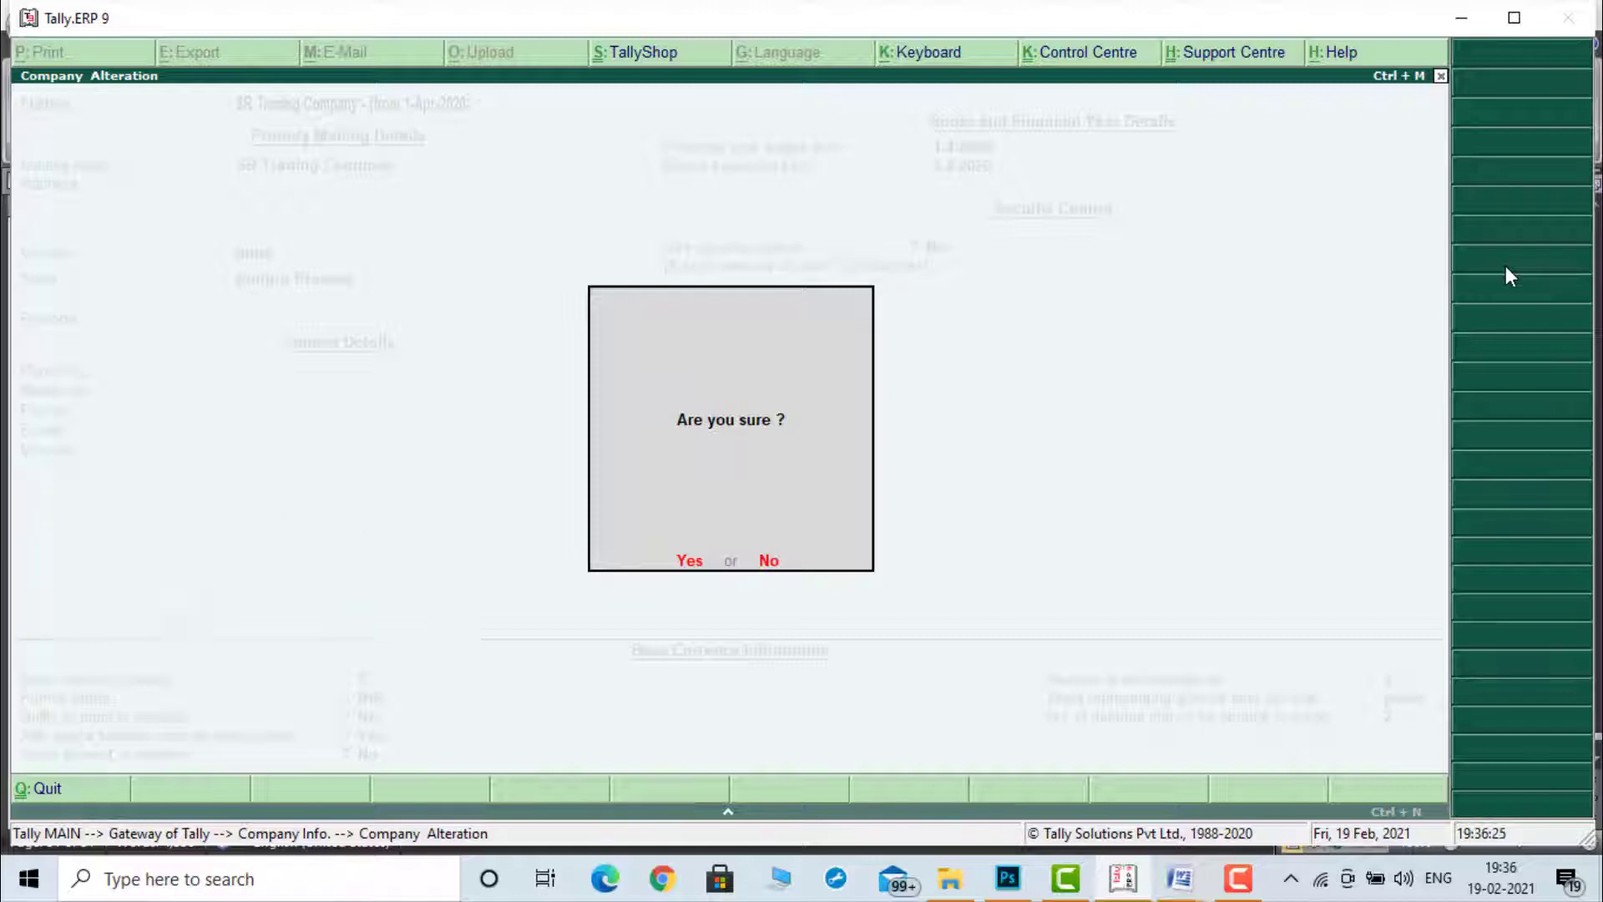
{"action": "left_click", "coordinate": [691, 576]}
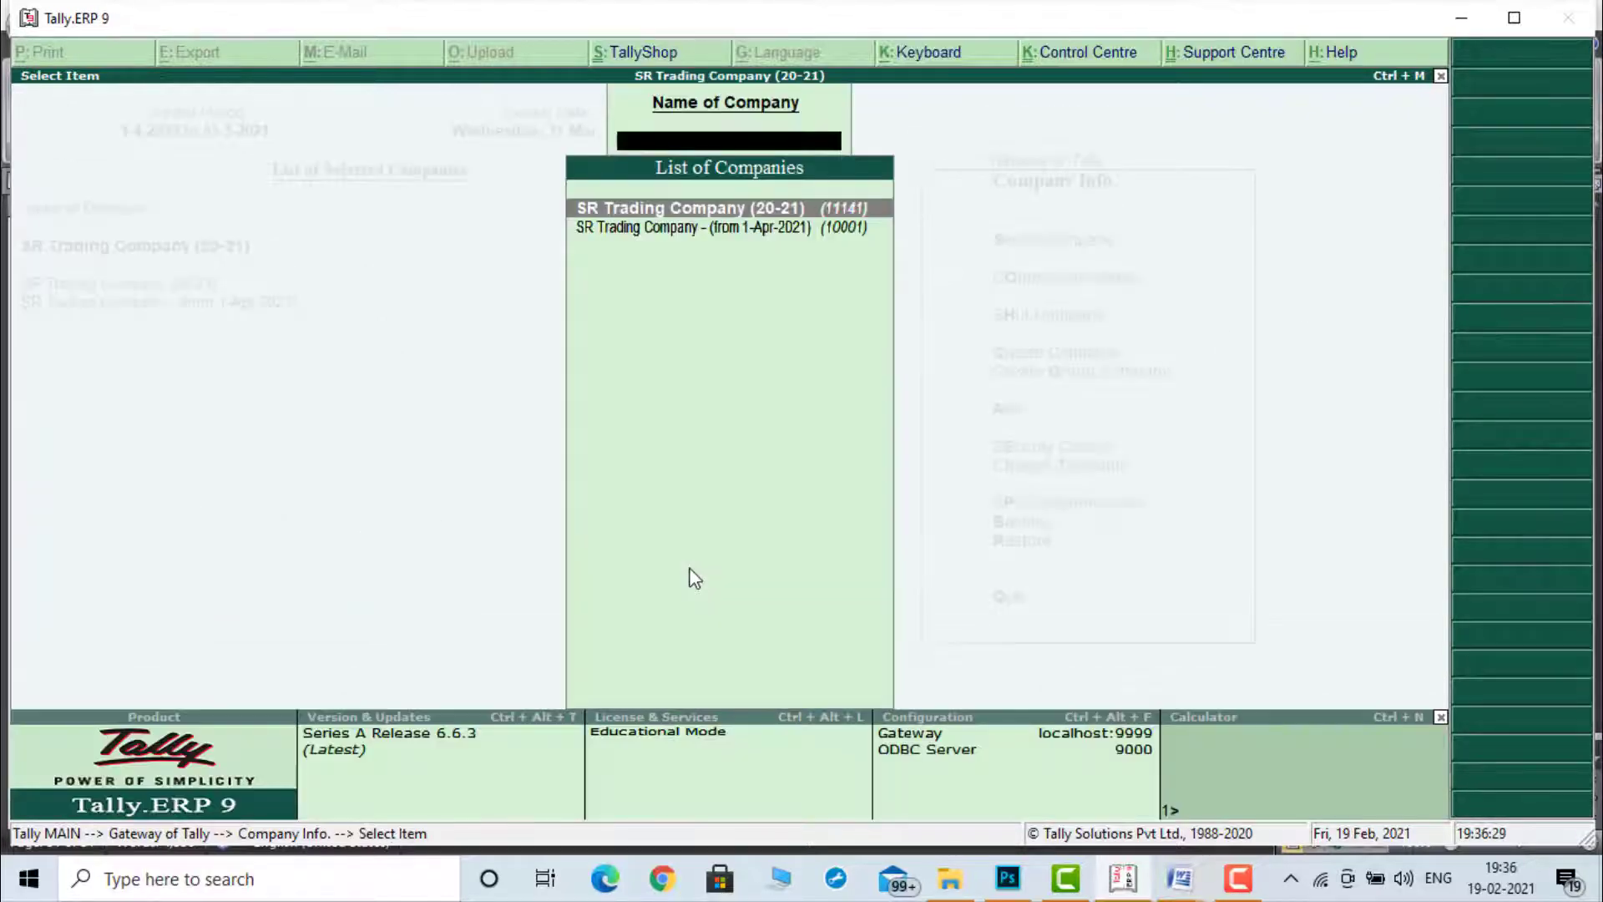
Step: Rename SR Trading Company - (from 1-Apr-2021) as SR Trading Company - (20-22) and return to the Gateway of Tally
{"action": "key", "text": "Down"}
{"action": "key", "text": "Return"}
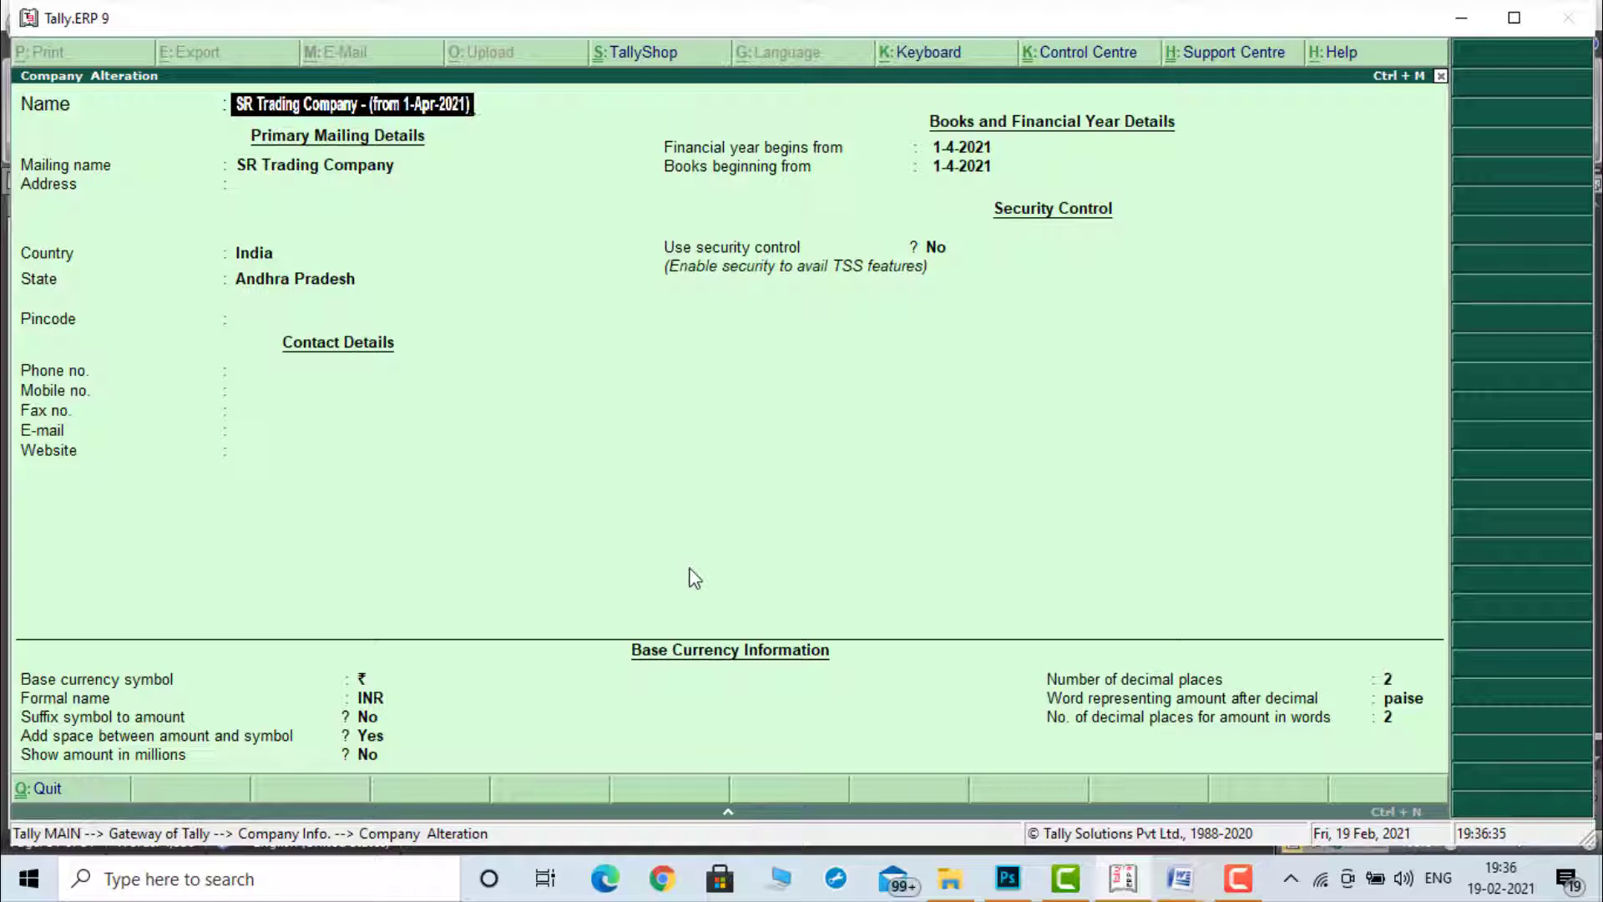
{"action": "key", "text": "BackSpace"}
{"action": "key", "text": "BackSpace"}
{"action": "key", "text": "BackSpace"}
{"action": "key", "text": "BackSpace"}
{"action": "key", "text": "BackSpace"}
{"action": "key", "text": "BackSpace"}
{"action": "key", "text": "BackSpace"}
{"action": "key", "text": "BackSpace"}
{"action": "key", "text": "BackSpace"}
{"action": "key", "text": "BackSpace"}
{"action": "key", "text": "BackSpace"}
{"action": "key", "text": "BackSpace"}
{"action": "key", "text": "BackSpace"}
{"action": "key", "text": "BackSpace"}
{"action": "key", "text": "BackSpace"}
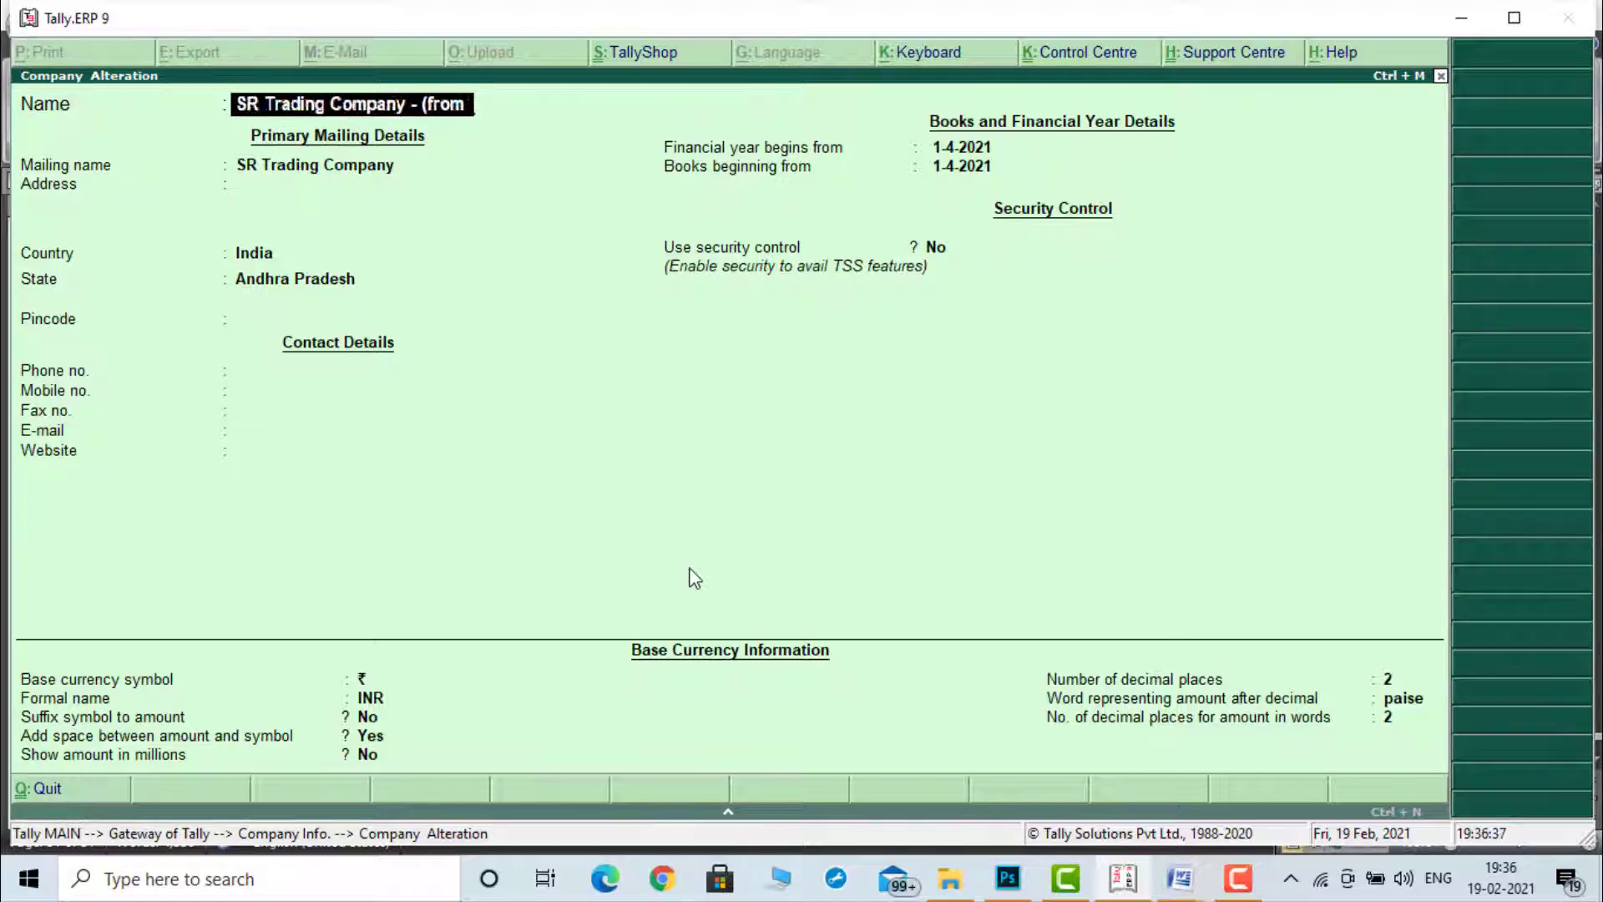
{"action": "key", "text": "BackSpace"}
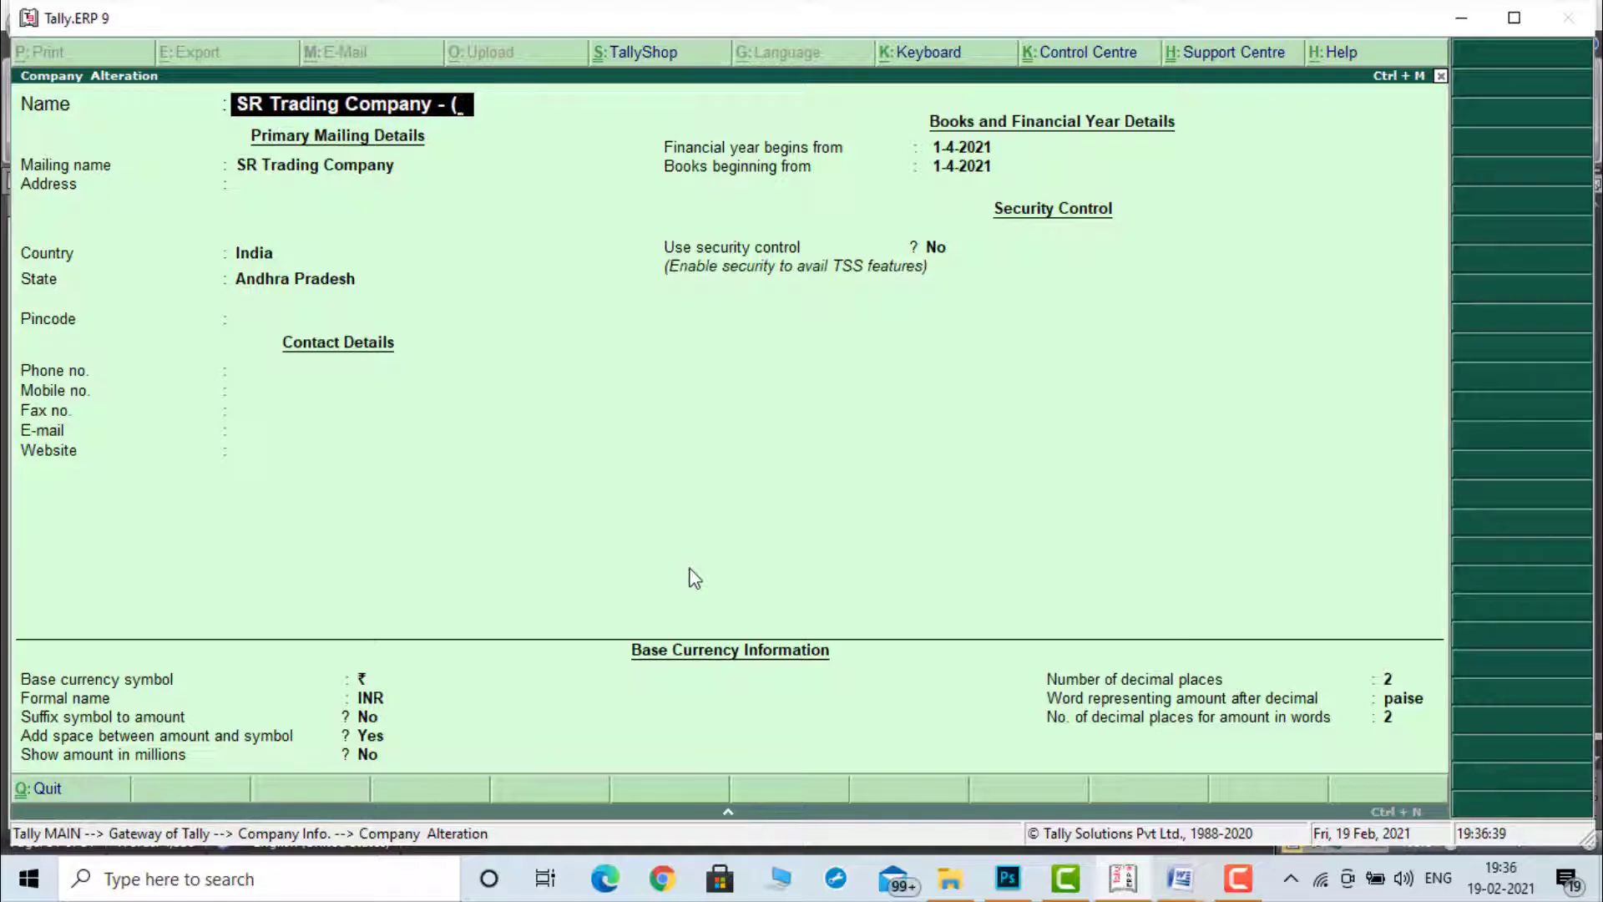
{"action": "type", "text": "20-22"}
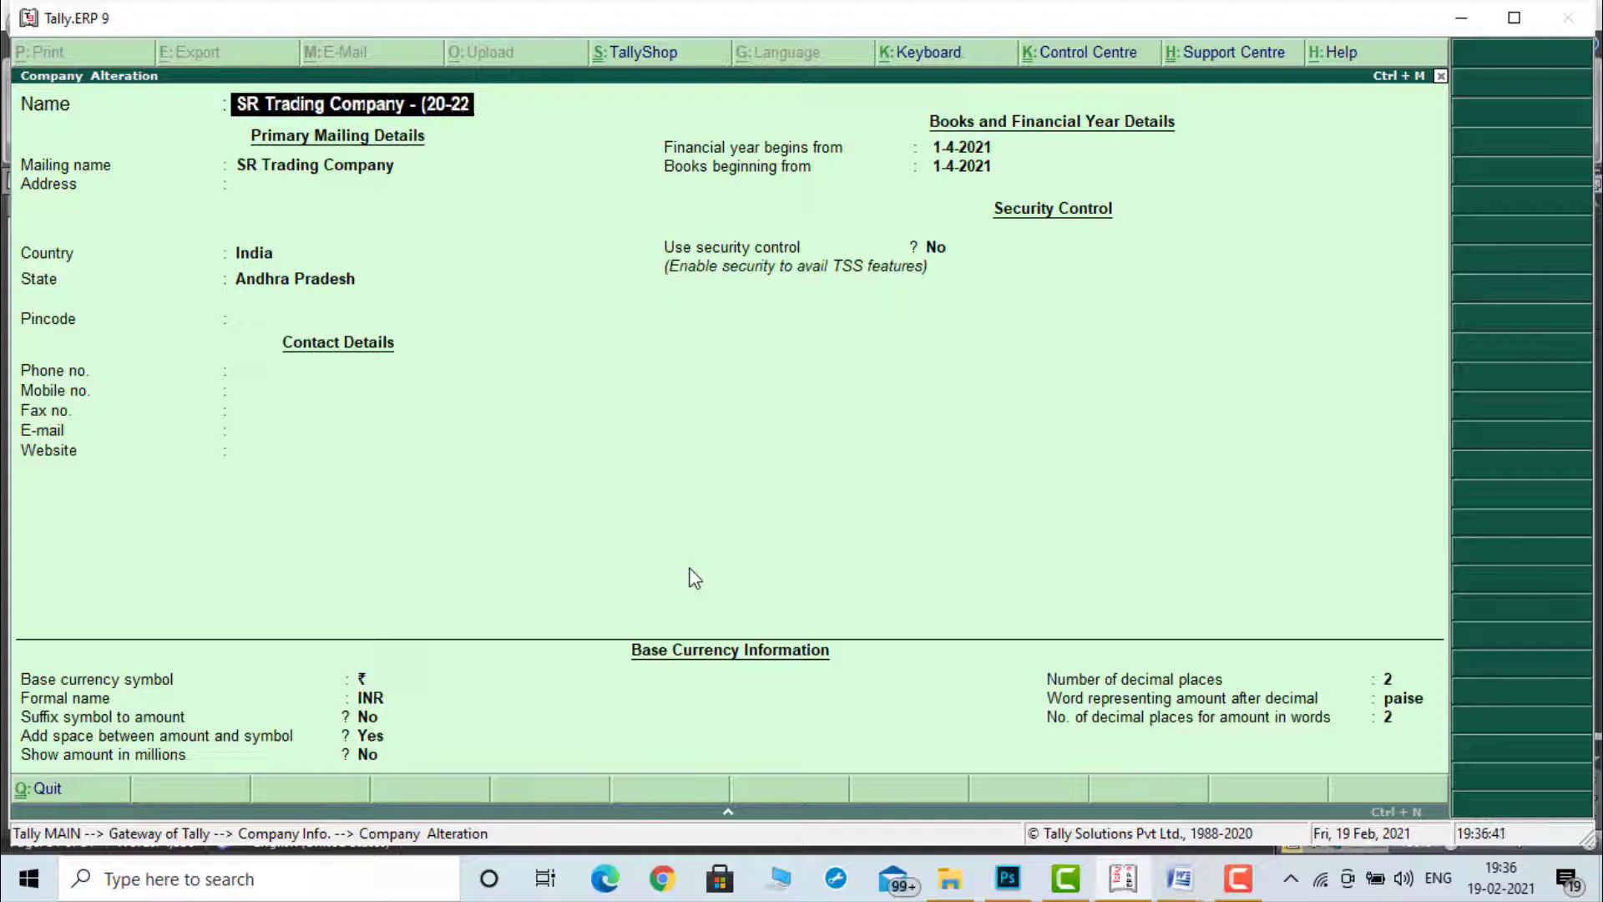
{"action": "type", "text": ")"}
{"action": "key", "text": "Return"}
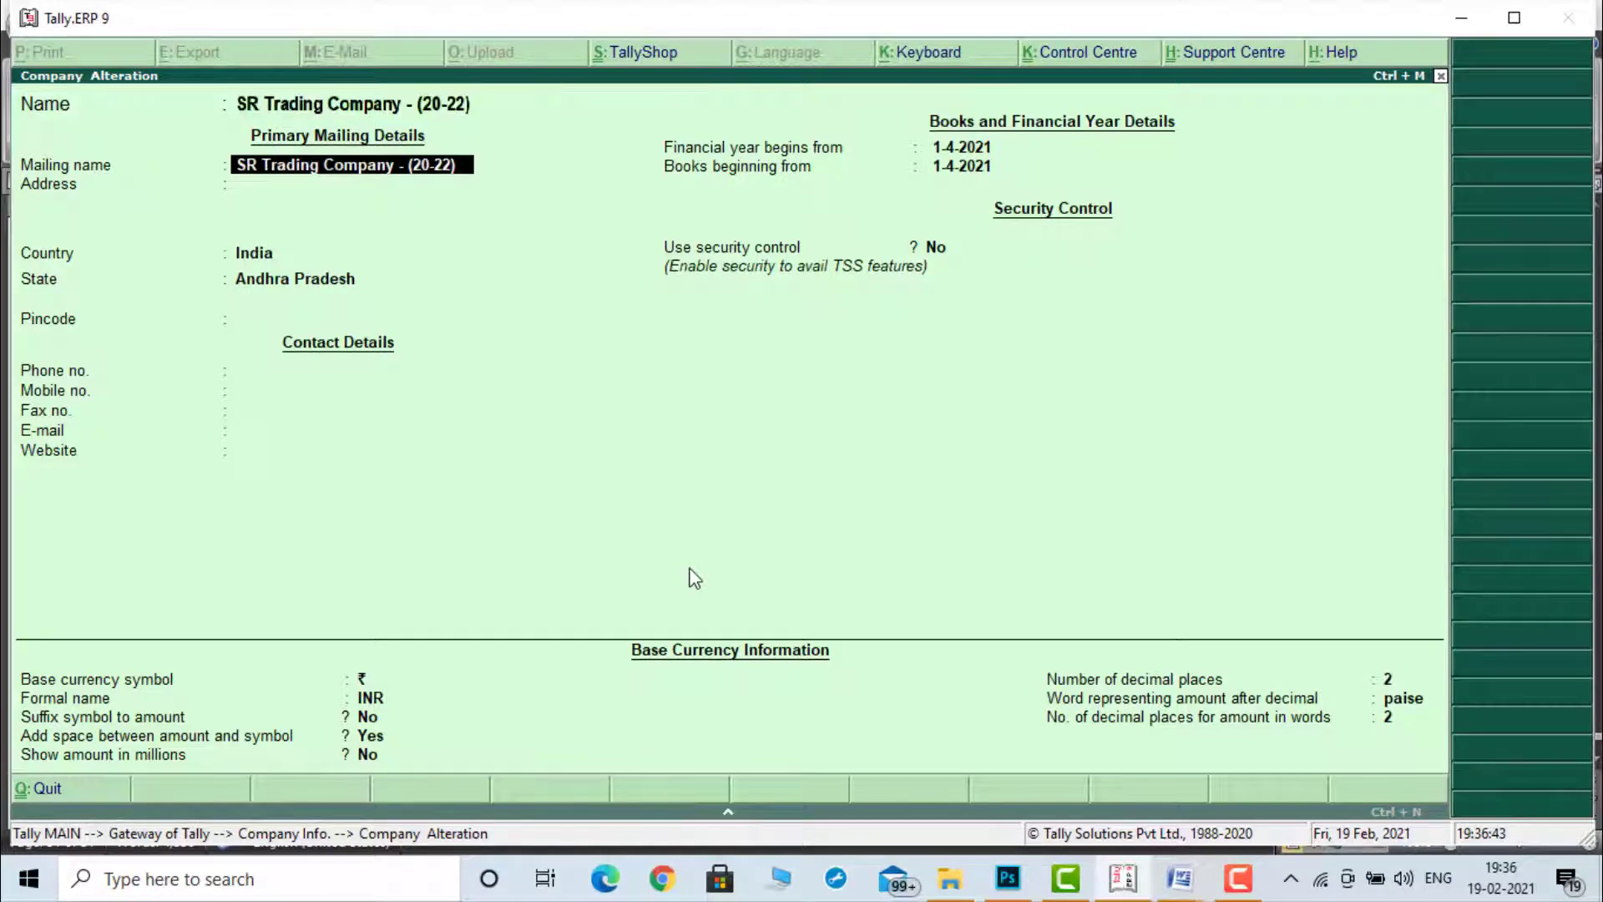
{"action": "key", "text": "Escape"}
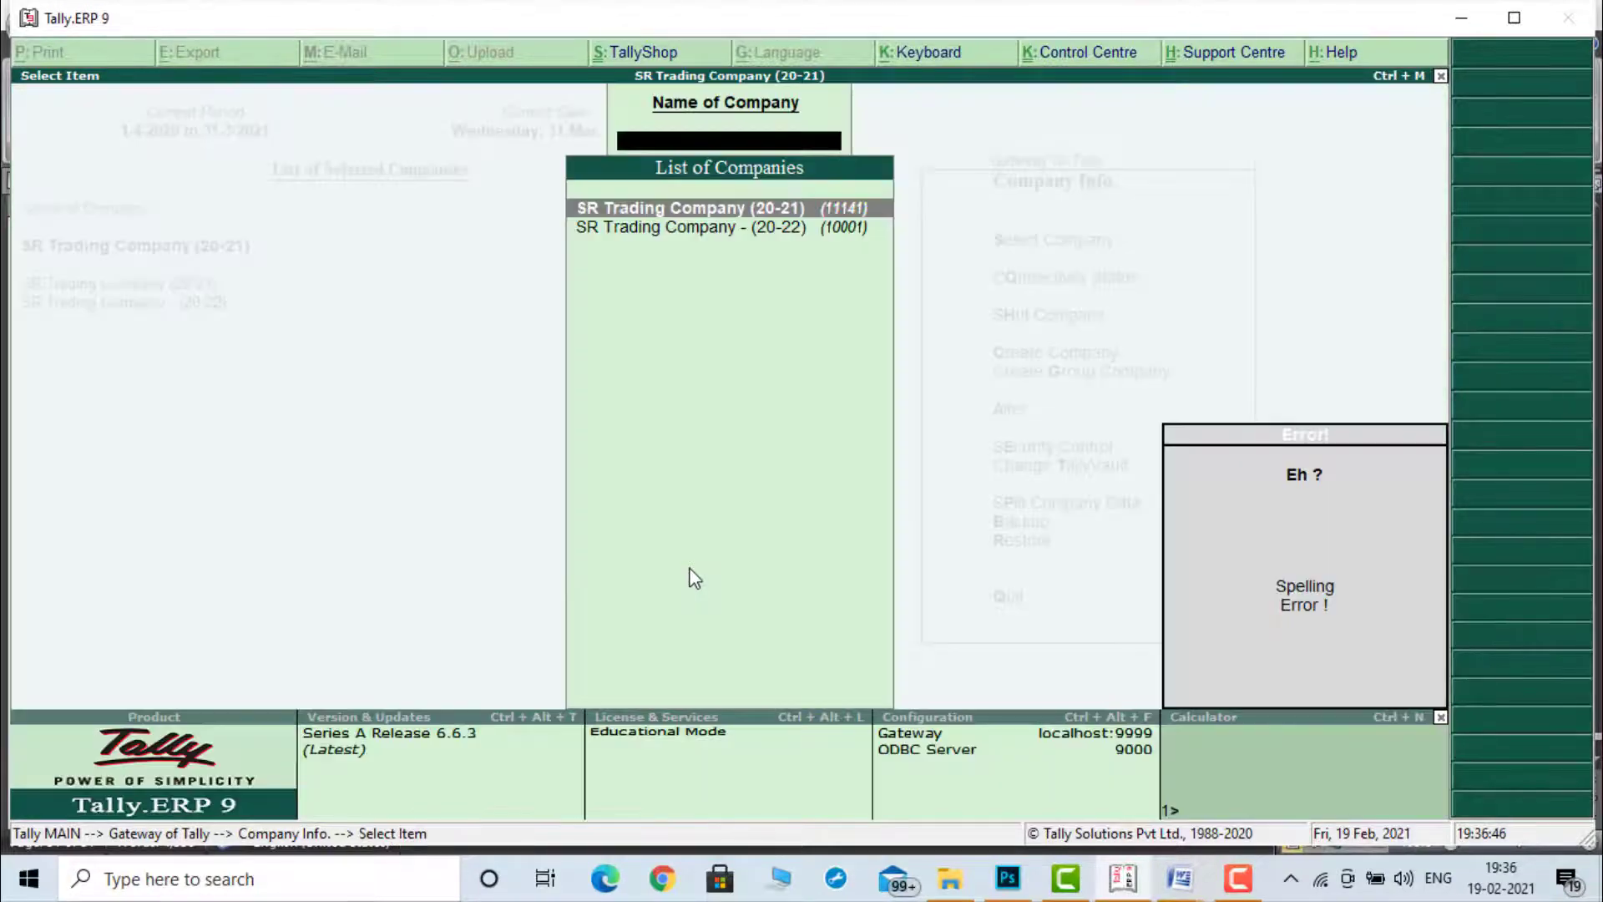
{"action": "key", "text": "Escape"}
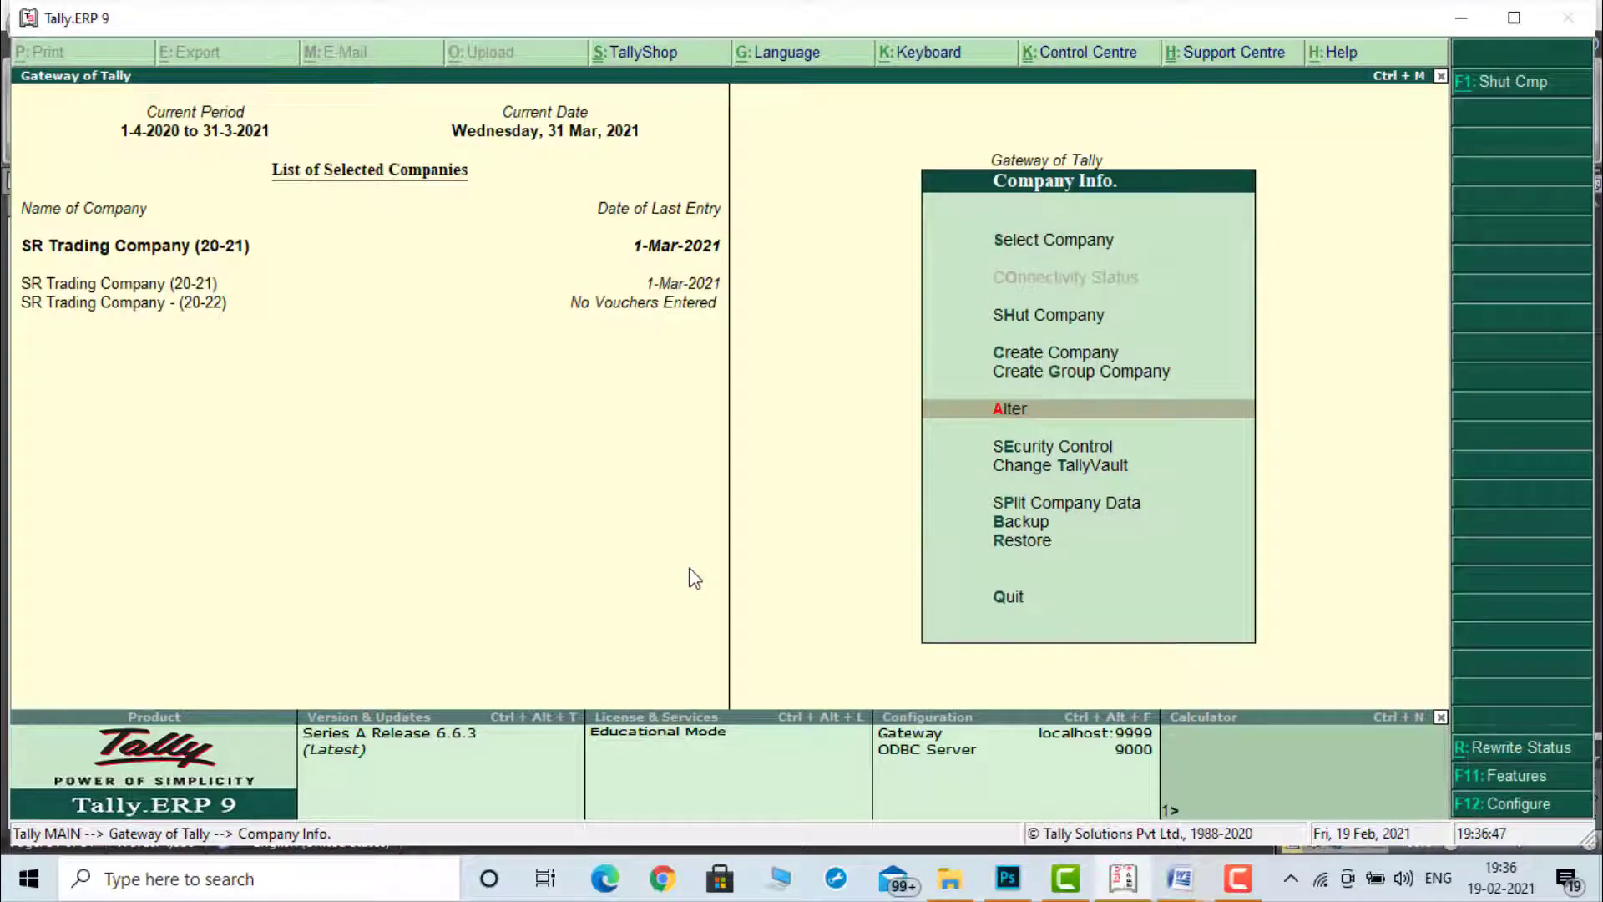
{"action": "key", "text": "Escape"}
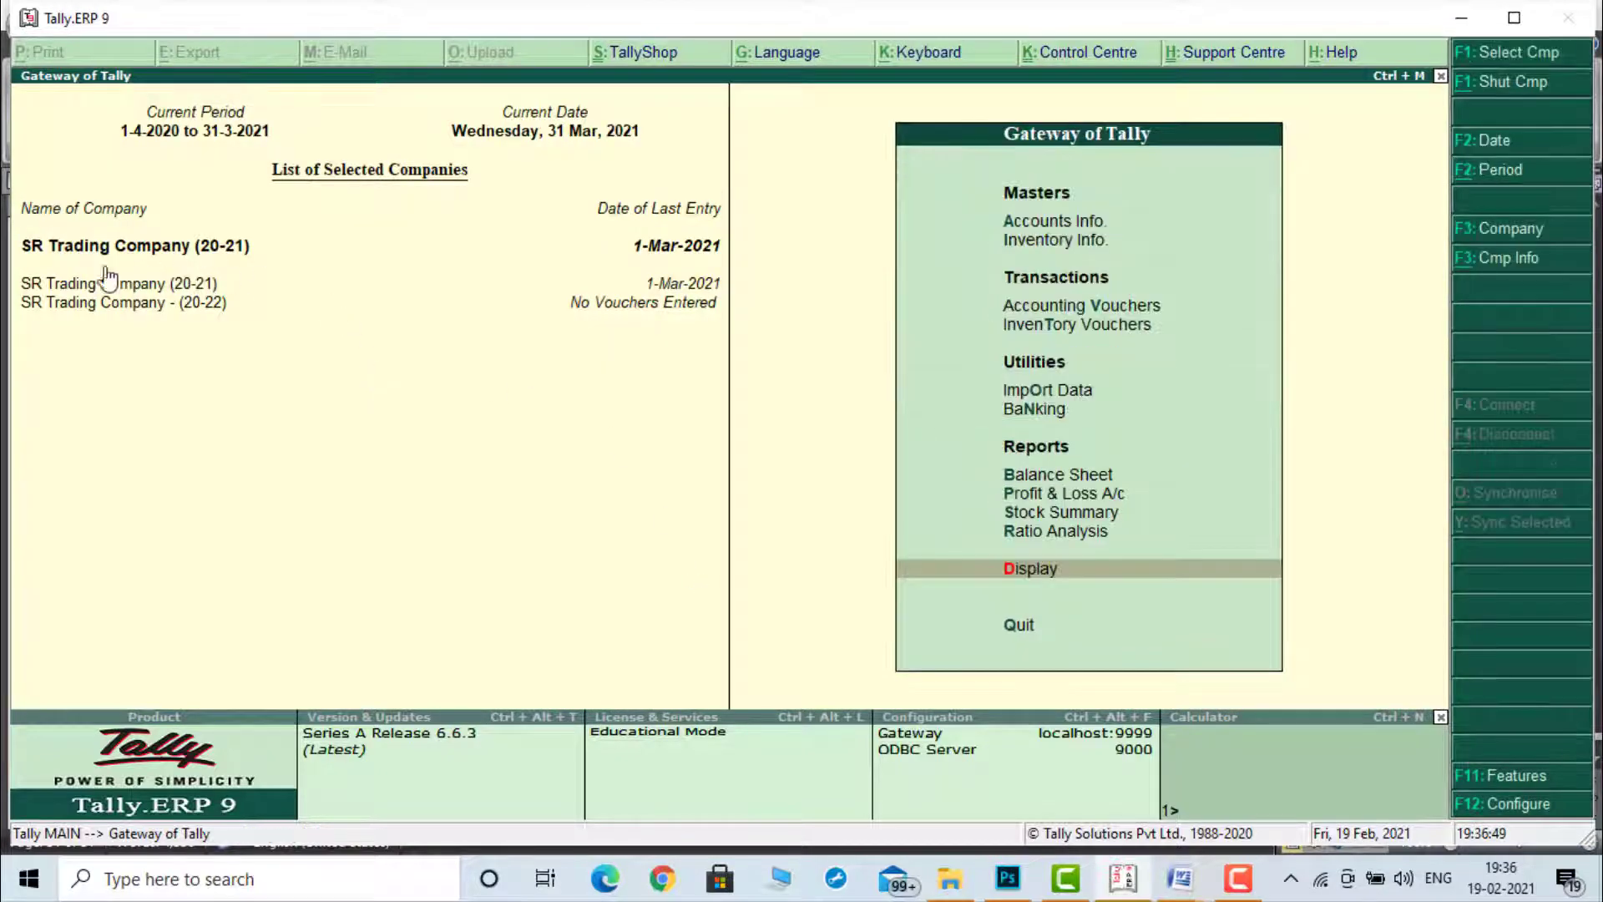
Step: Make SR Trading Company - (20-22) the active company and open its details for alteration
{"action": "left_click", "coordinate": [202, 305]}
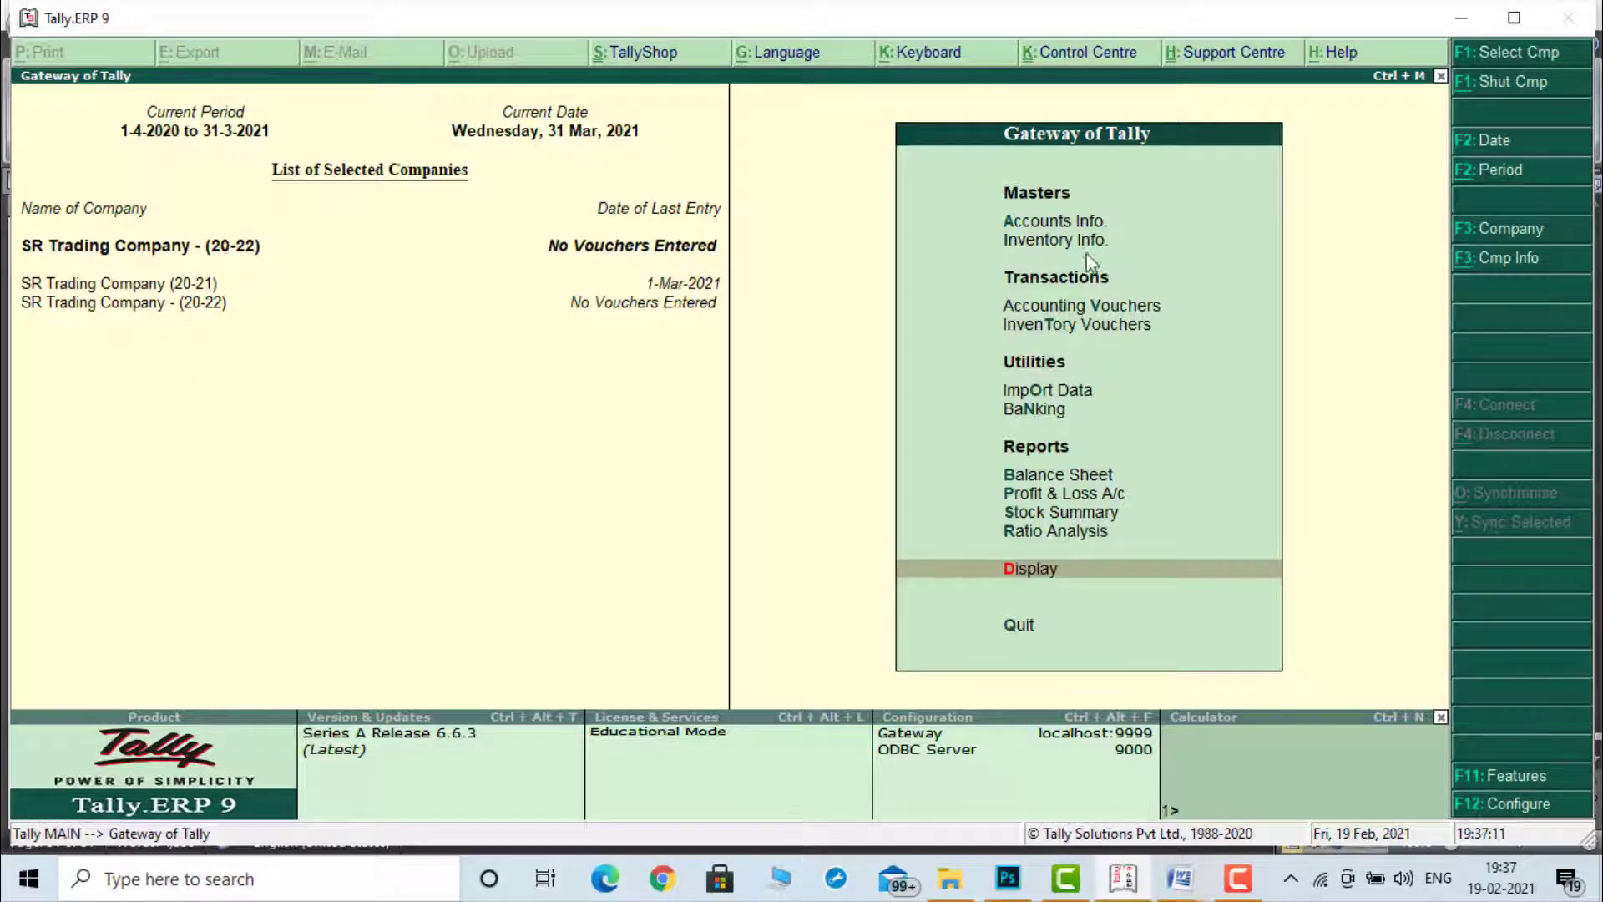
{"action": "left_click", "coordinate": [1505, 258]}
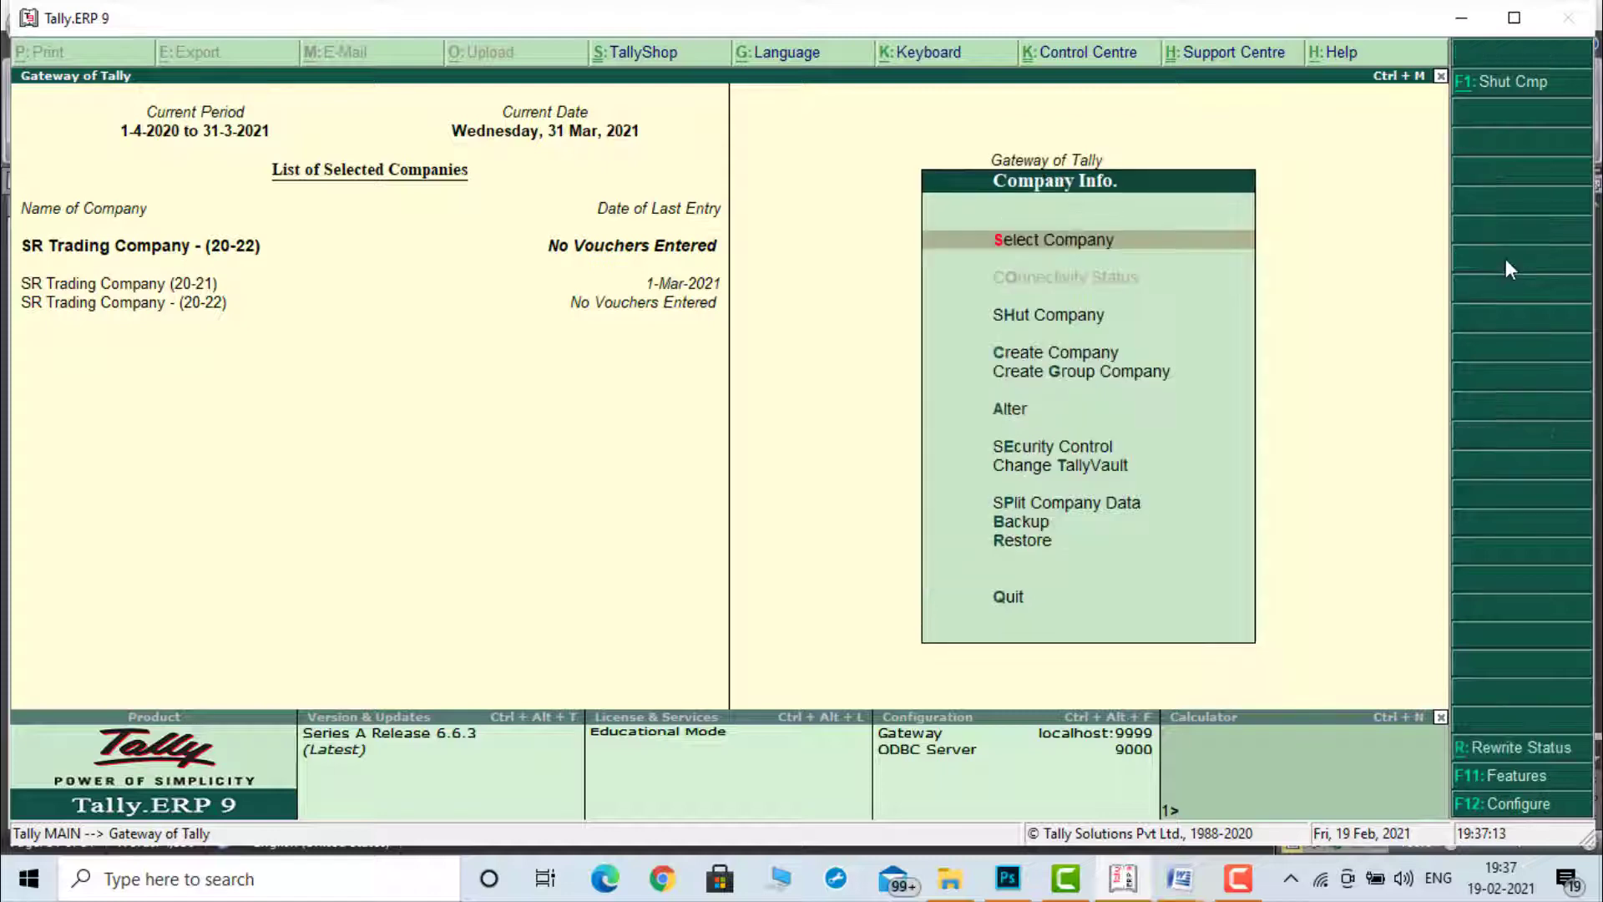
{"action": "key", "text": "Down"}
{"action": "key", "text": "Down"}
{"action": "key", "text": "Down"}
{"action": "key", "text": "Down"}
{"action": "key", "text": "Return"}
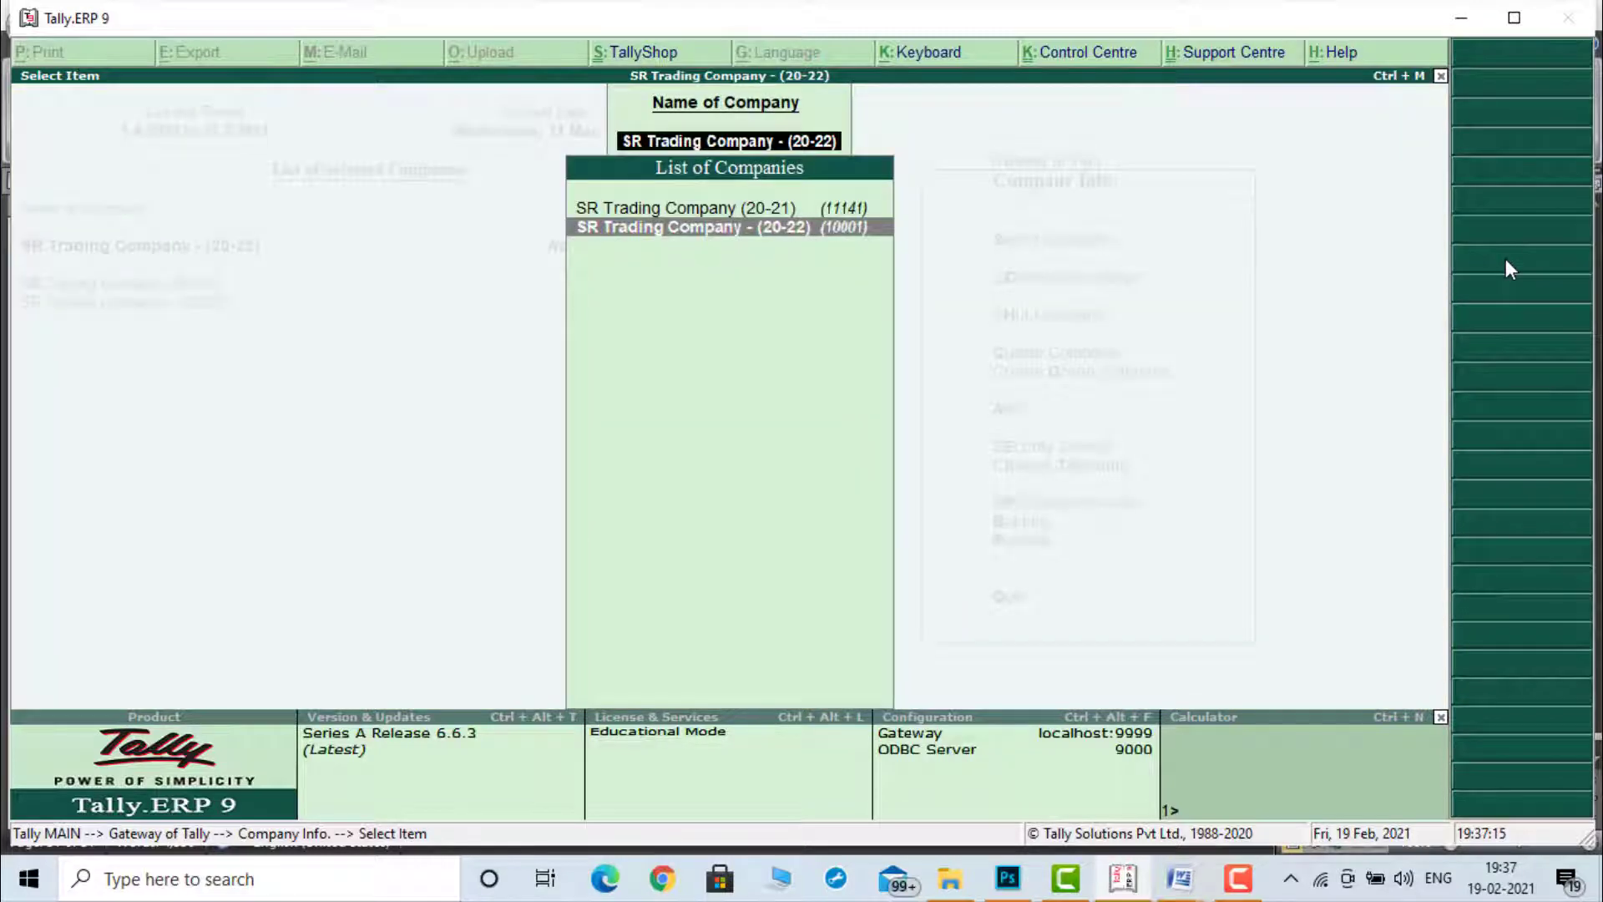
{"action": "key", "text": "Return"}
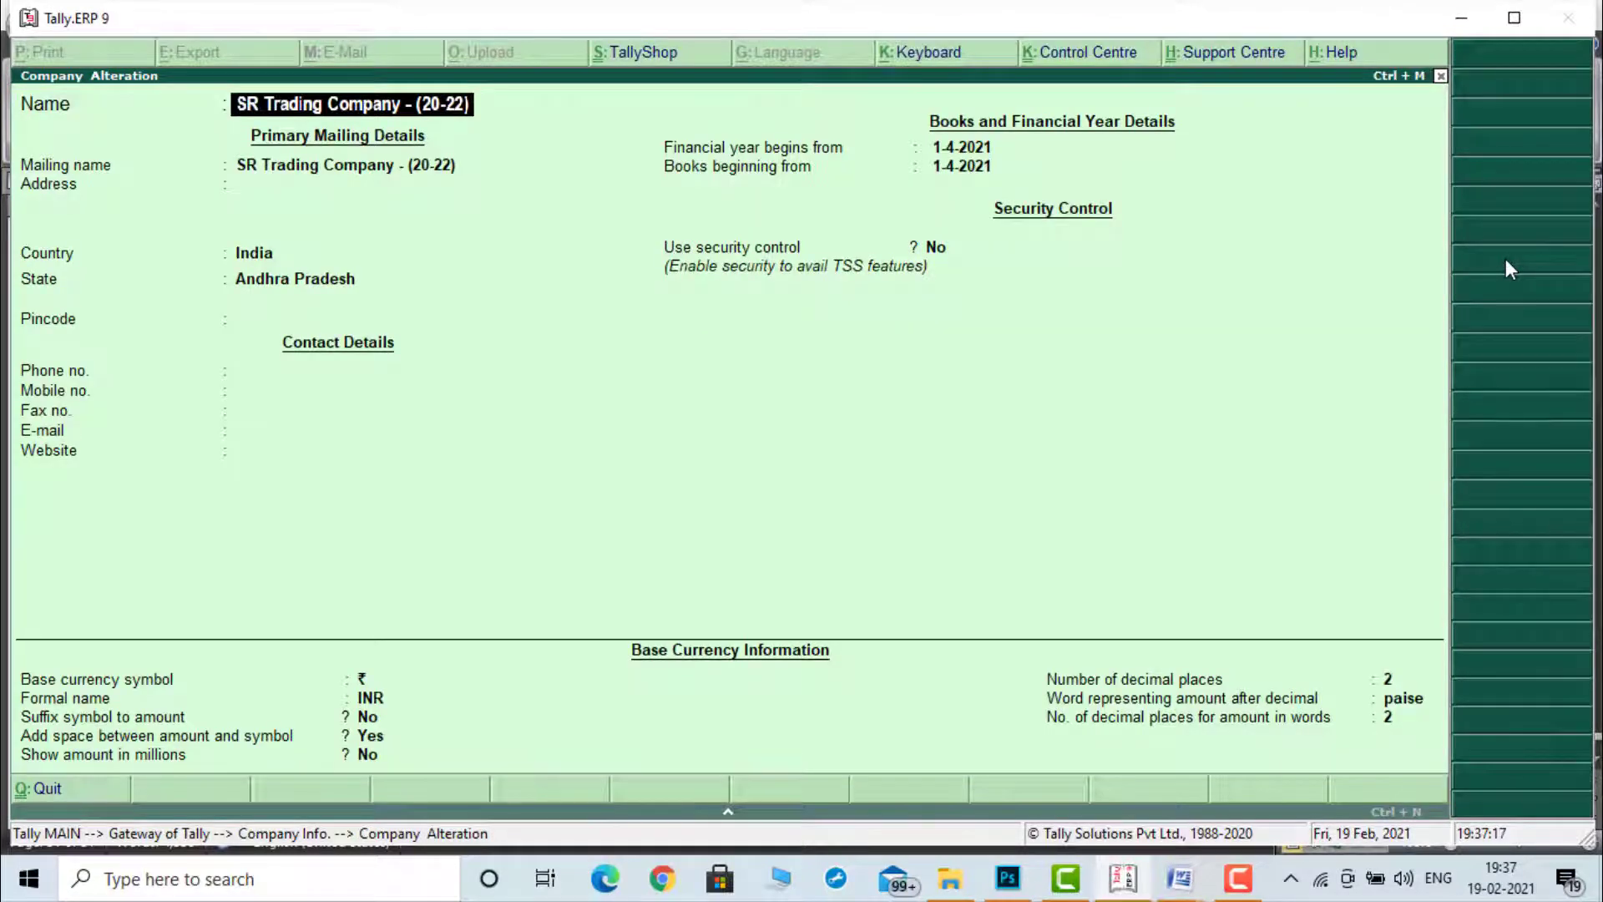
Step: Rename the company as SR Trading Company - (21-22), save the alteration, and return to the Gateway of Tally
{"action": "key", "text": "Right"}
{"action": "key", "text": "Right"}
{"action": "key", "text": "Right"}
{"action": "key", "text": "Right"}
{"action": "key", "text": "Right"}
{"action": "key", "text": "Right"}
{"action": "key", "text": "Right"}
{"action": "key", "text": "Right"}
{"action": "key", "text": "Right"}
{"action": "key", "text": "Right"}
{"action": "key", "text": "Right"}
{"action": "key", "text": "Right"}
{"action": "key", "text": "Right"}
{"action": "key", "text": "Right"}
{"action": "key", "text": "Right"}
{"action": "key", "text": "Right"}
{"action": "key", "text": "Right"}
{"action": "key", "text": "Right"}
{"action": "key", "text": "Right"}
{"action": "key", "text": "Right"}
{"action": "key", "text": "Right"}
{"action": "key", "text": "Right"}
{"action": "key", "text": "Right"}
{"action": "key", "text": "Delete"}
{"action": "type", "text": "1"}
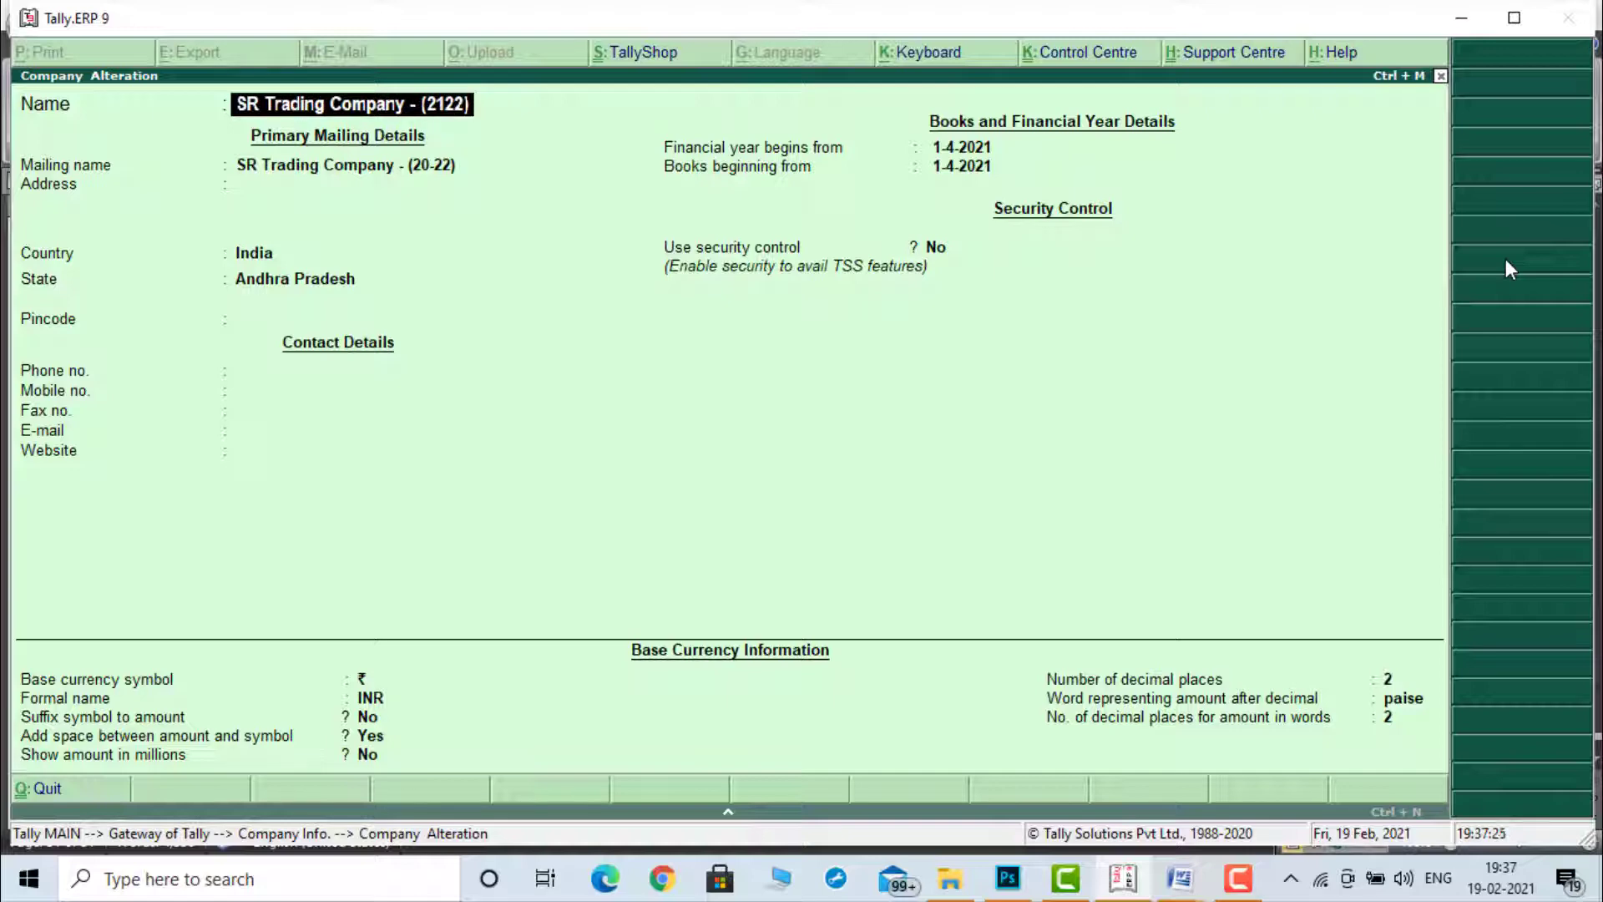
{"action": "type", "text": "-"}
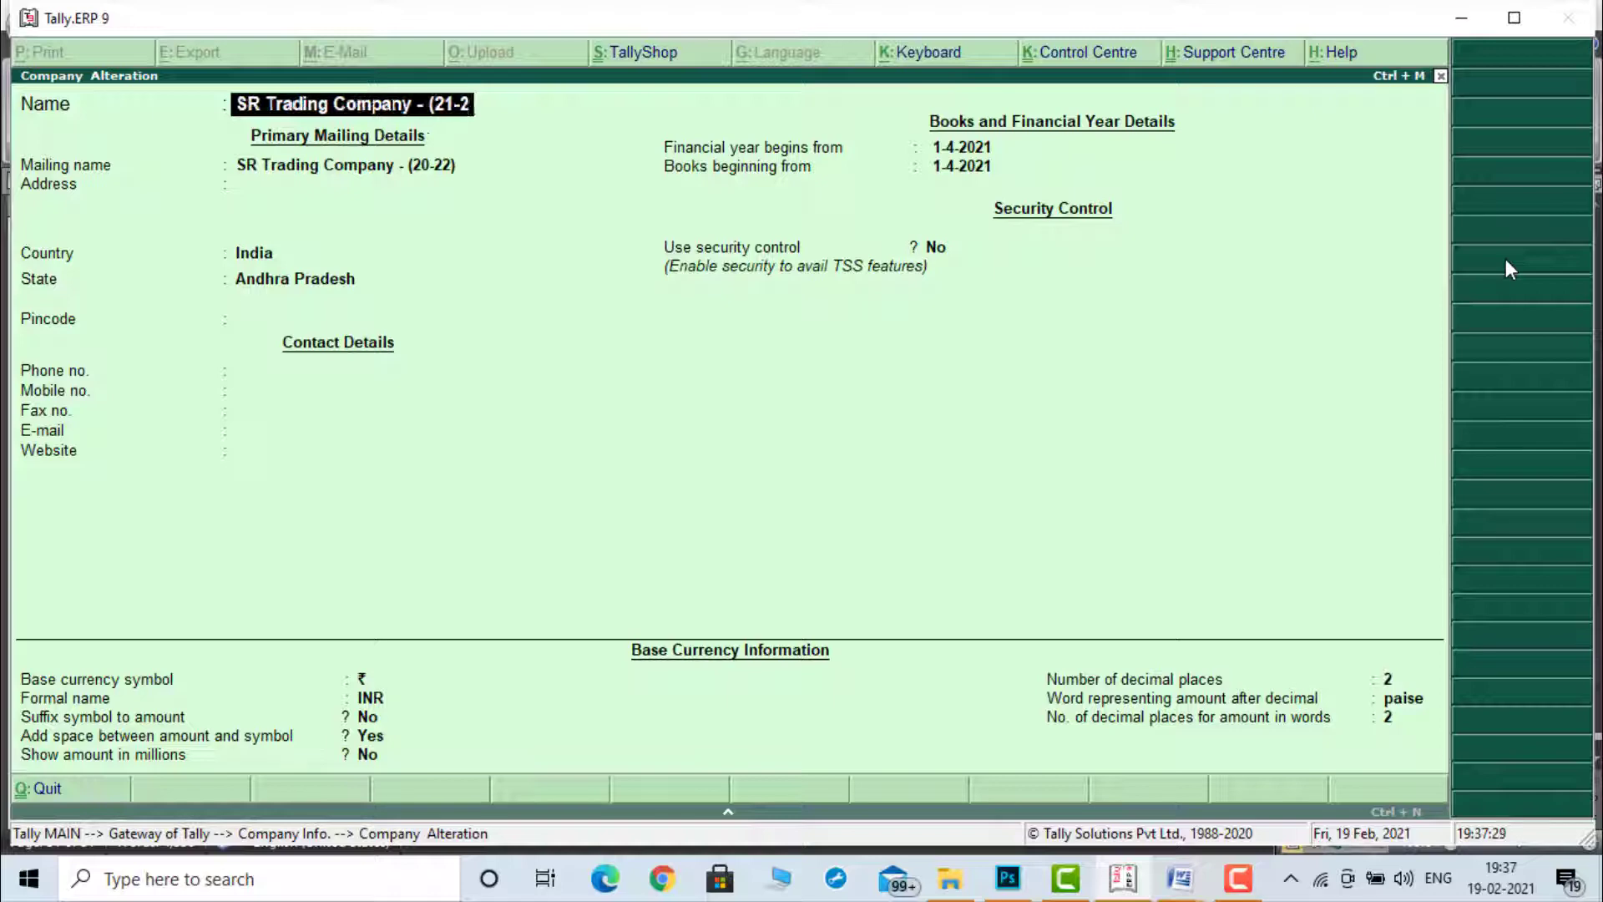
{"action": "type", "text": "22)"}
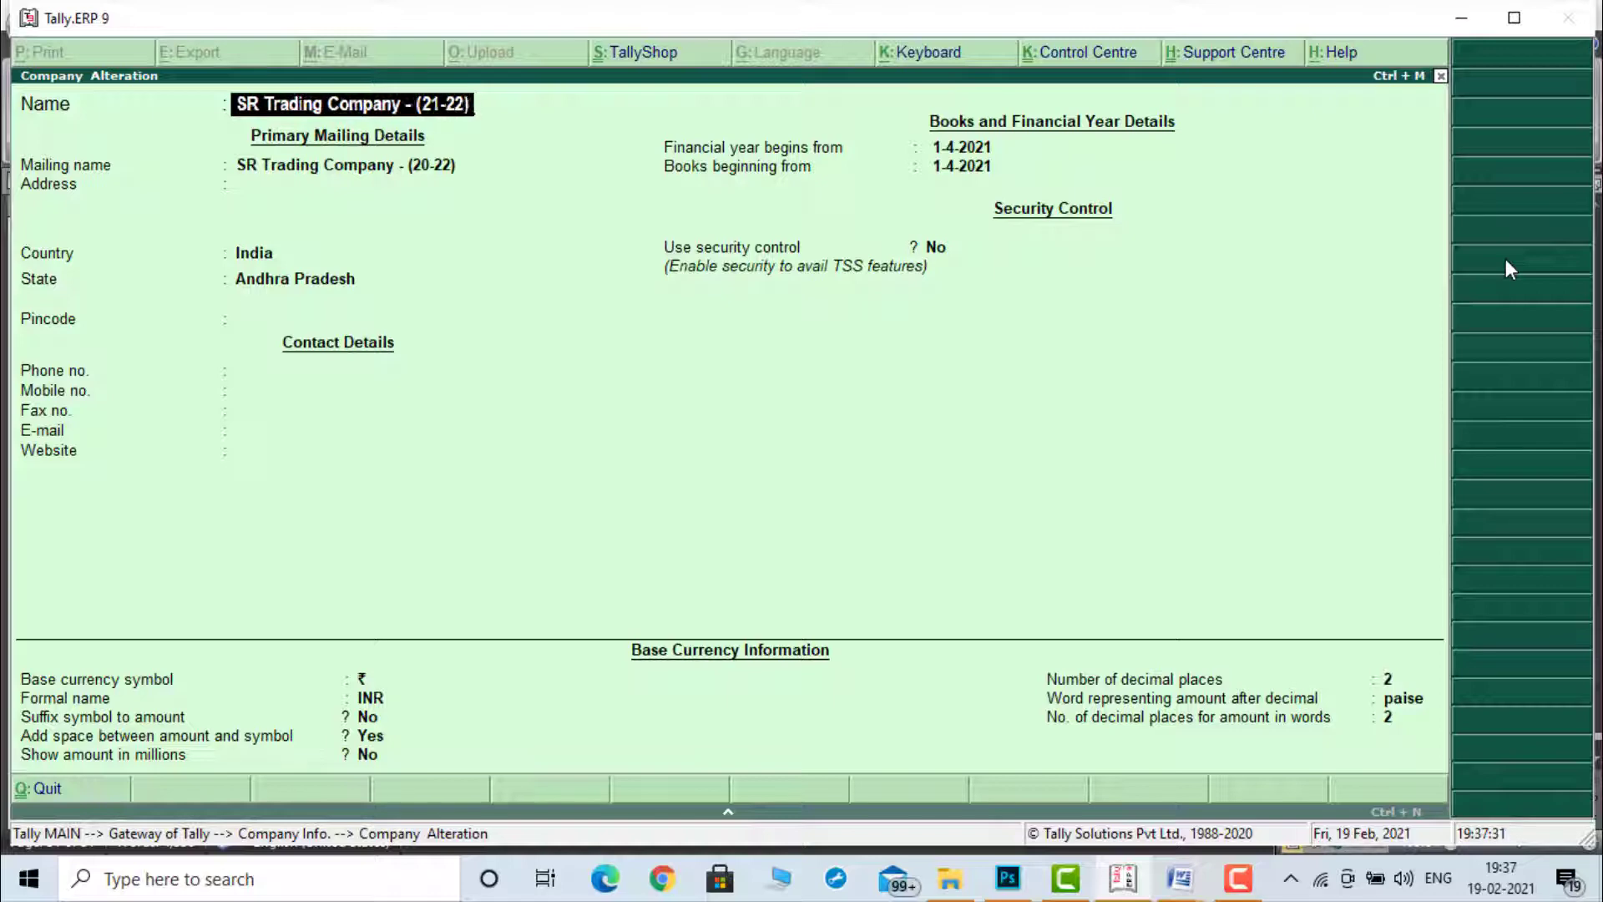
{"action": "key", "text": "Return"}
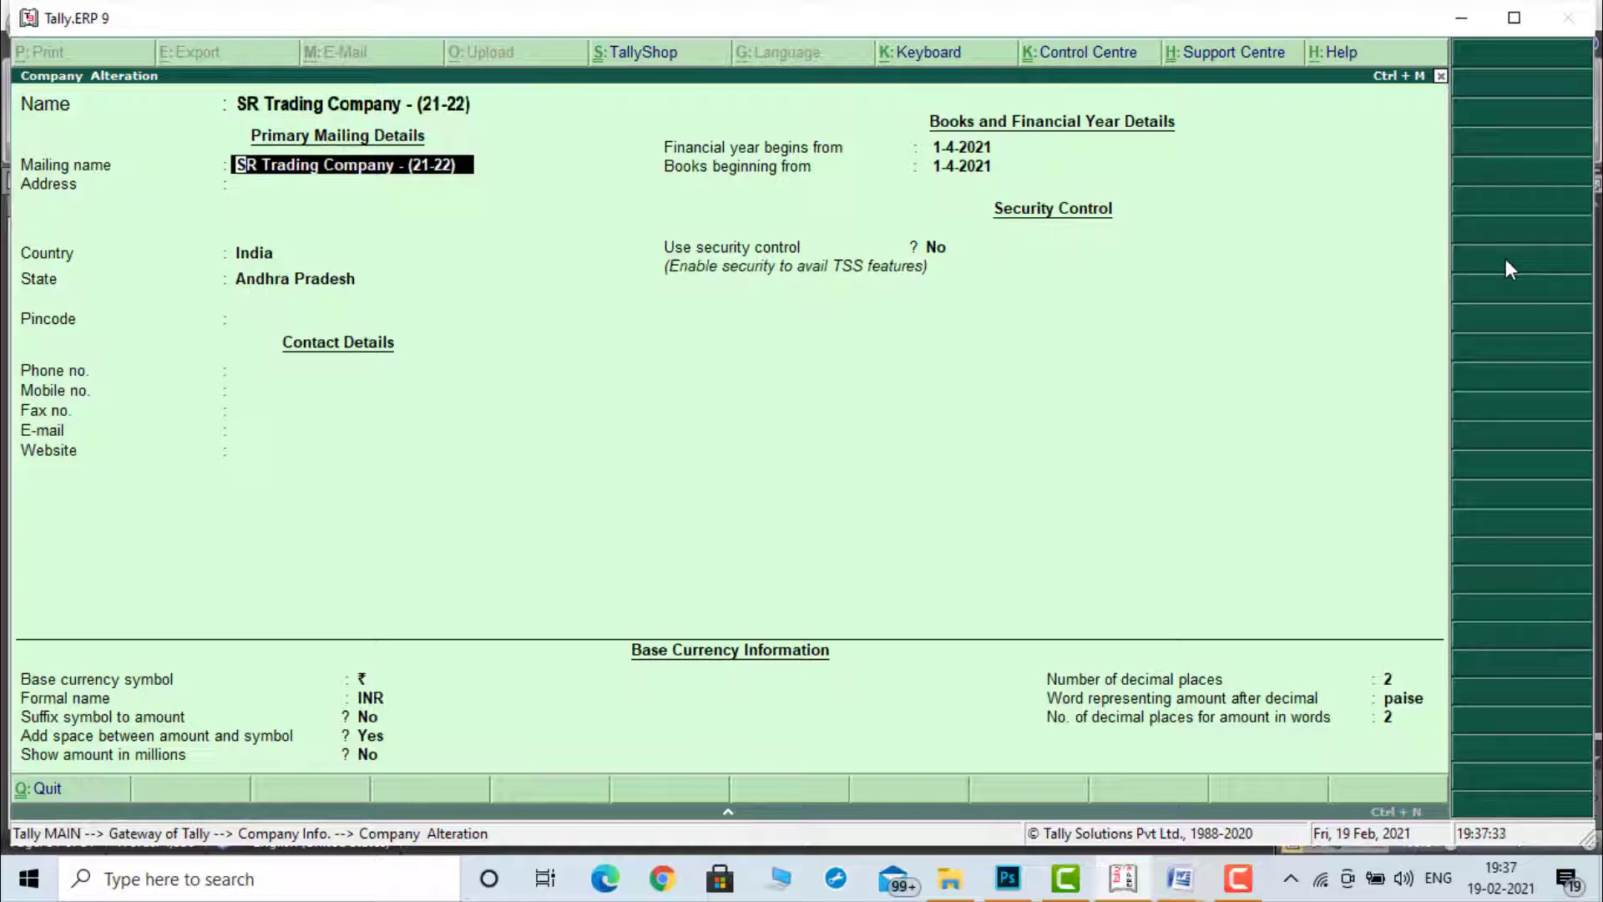
{"action": "key", "text": "ctrl+a"}
{"action": "key", "text": "Escape"}
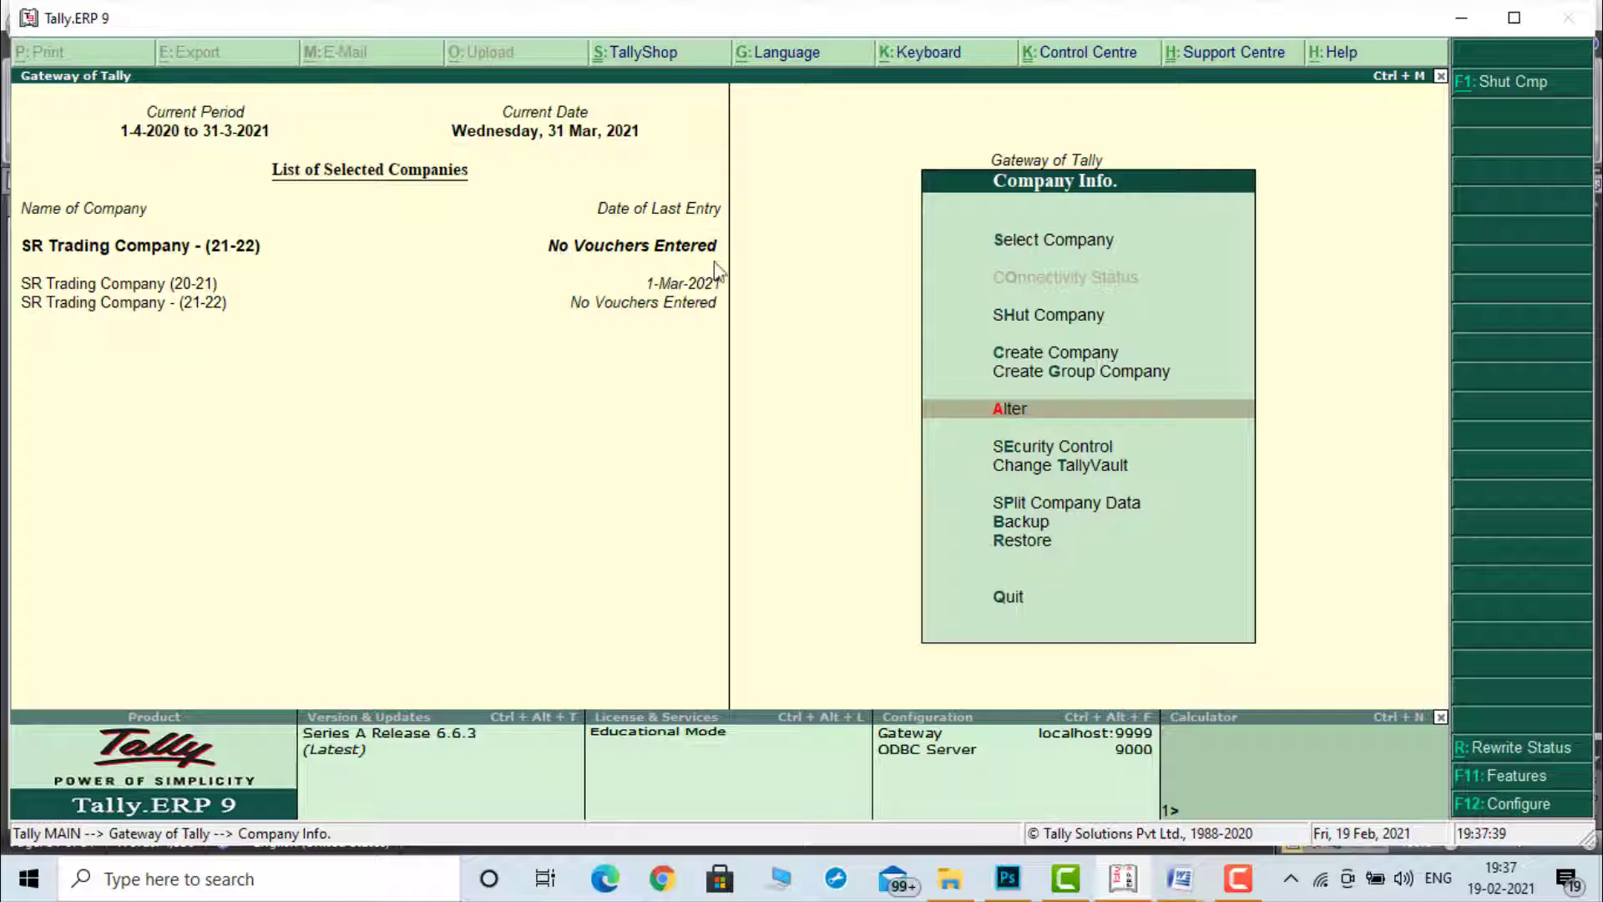
{"action": "key", "text": "Escape"}
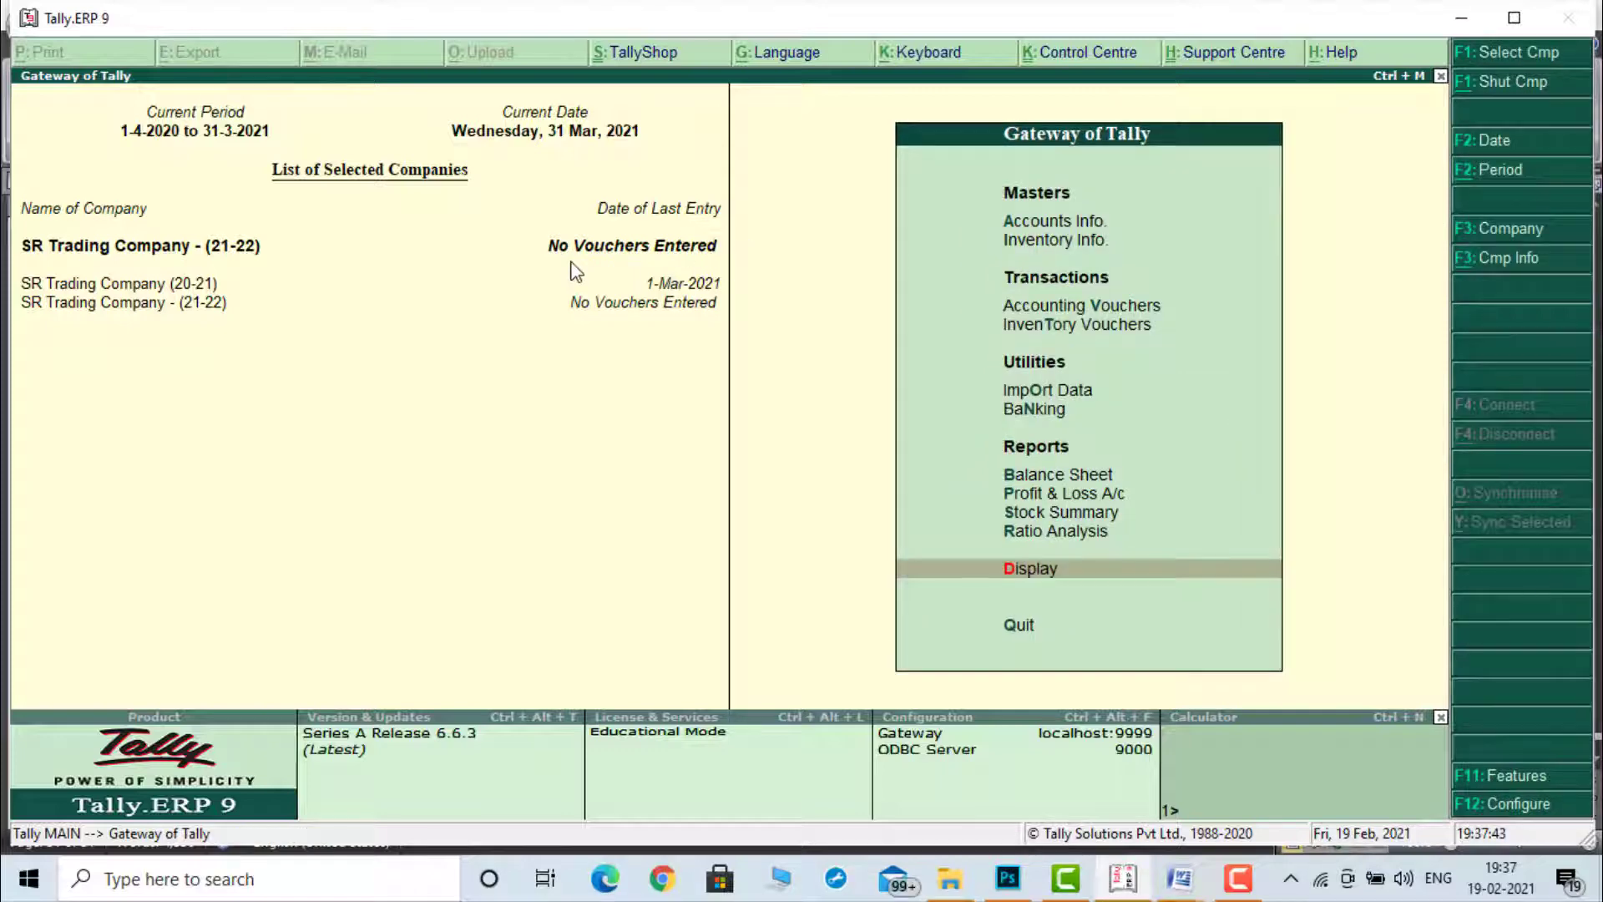
Step: Display the Balance Sheet of SR Trading Company - (21-22) in detailed form
{"action": "key", "text": "Up"}
{"action": "key", "text": "Up"}
{"action": "key", "text": "Up"}
{"action": "key", "text": "Up"}
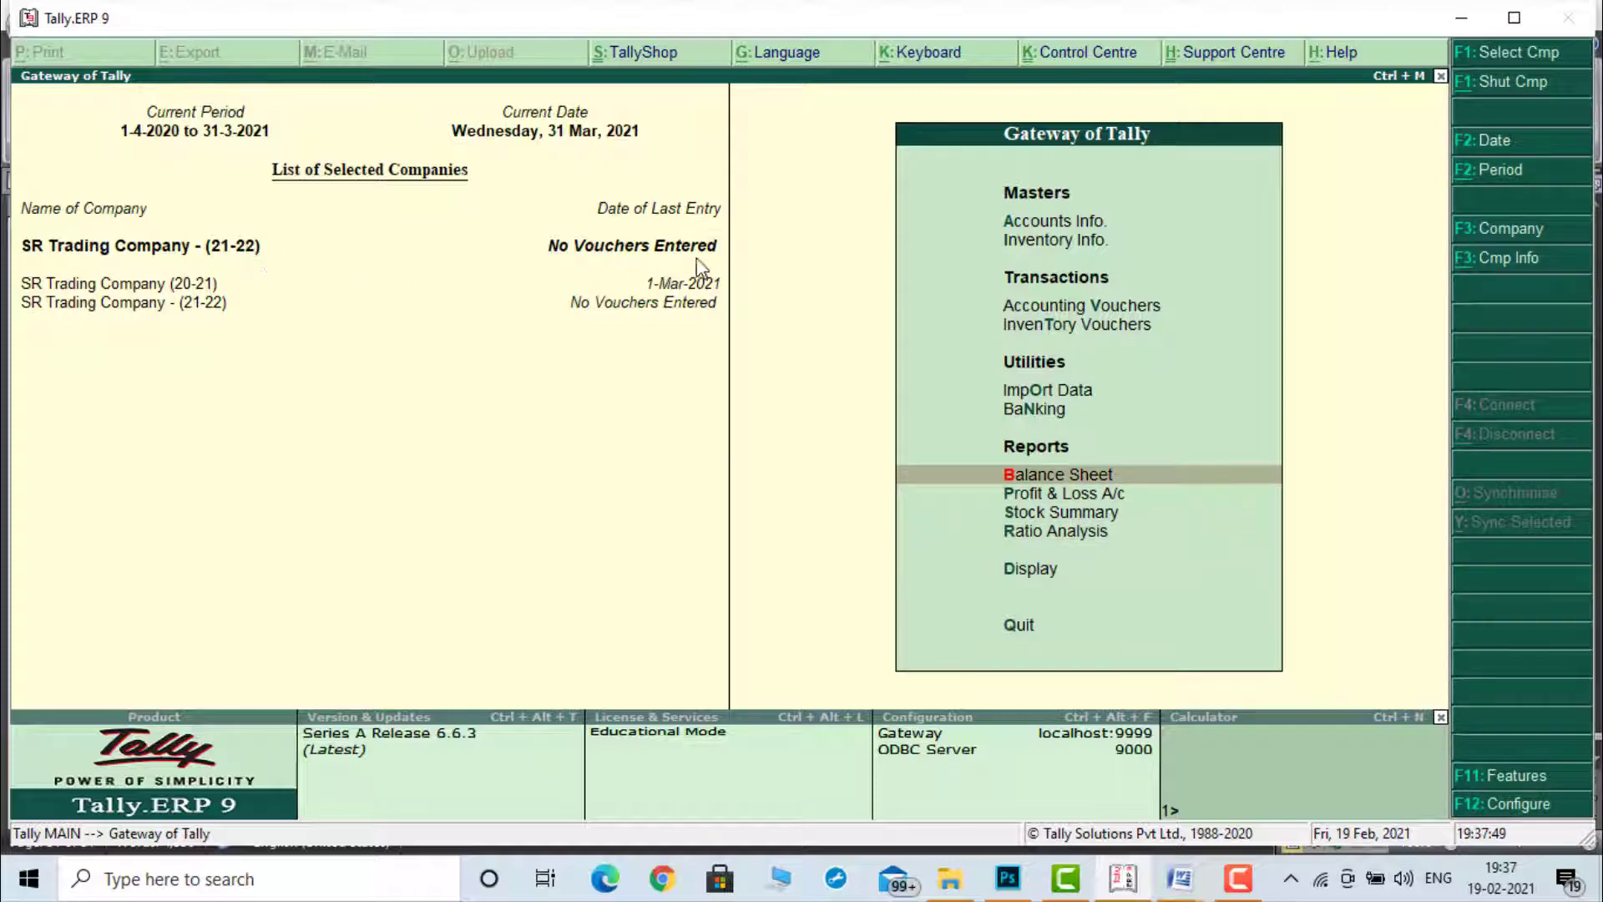
{"action": "key", "text": "Return"}
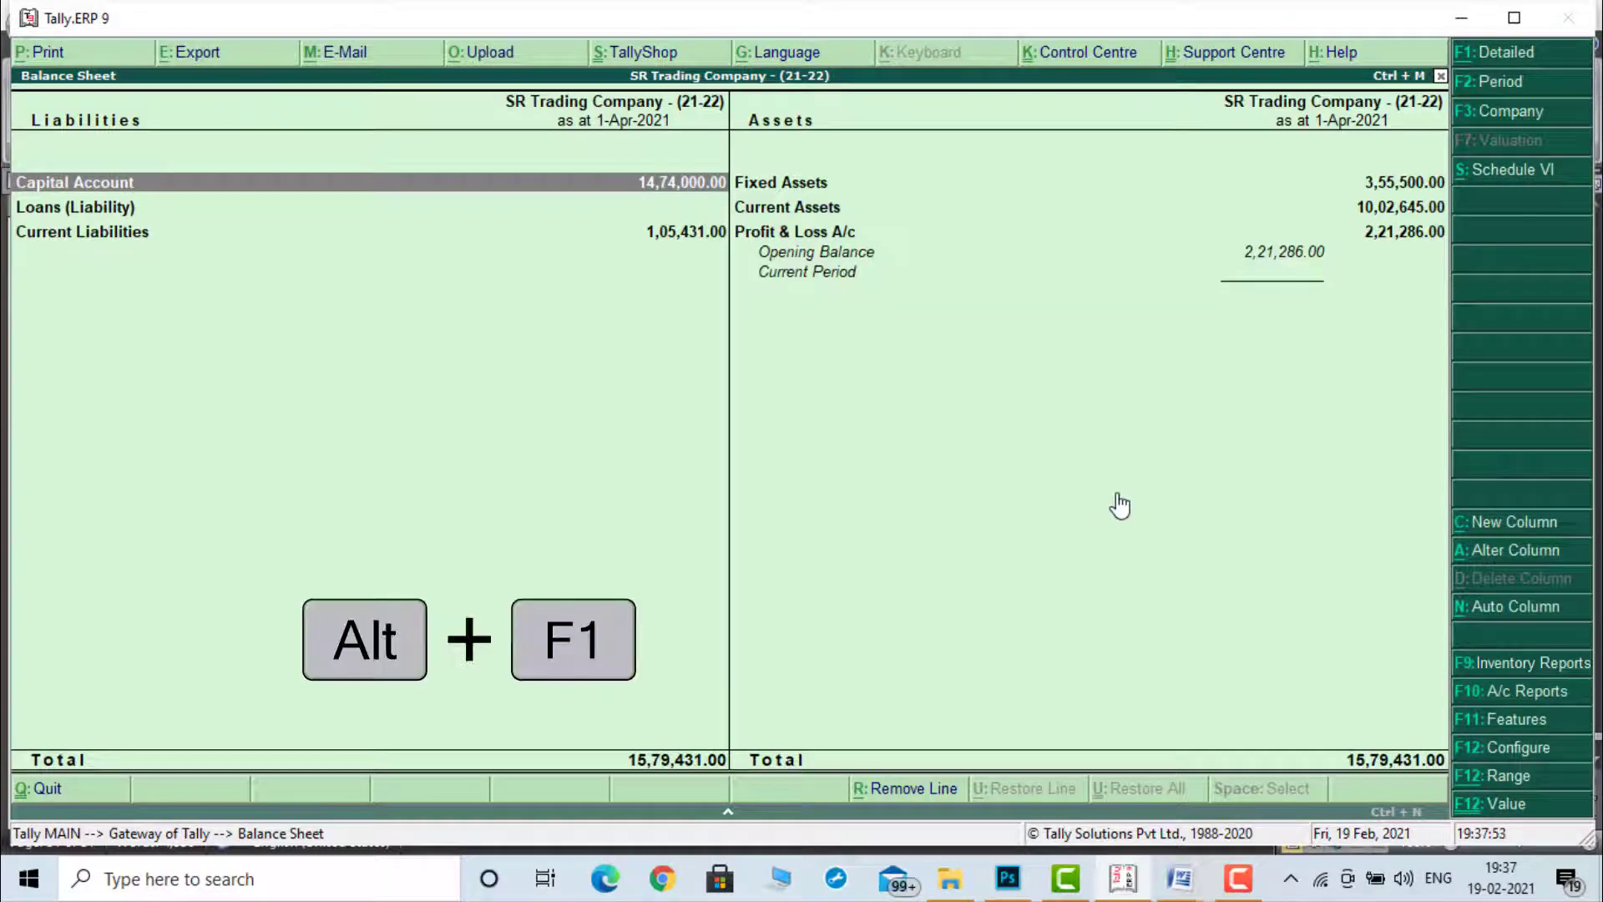
{"action": "key", "text": "alt+F1"}
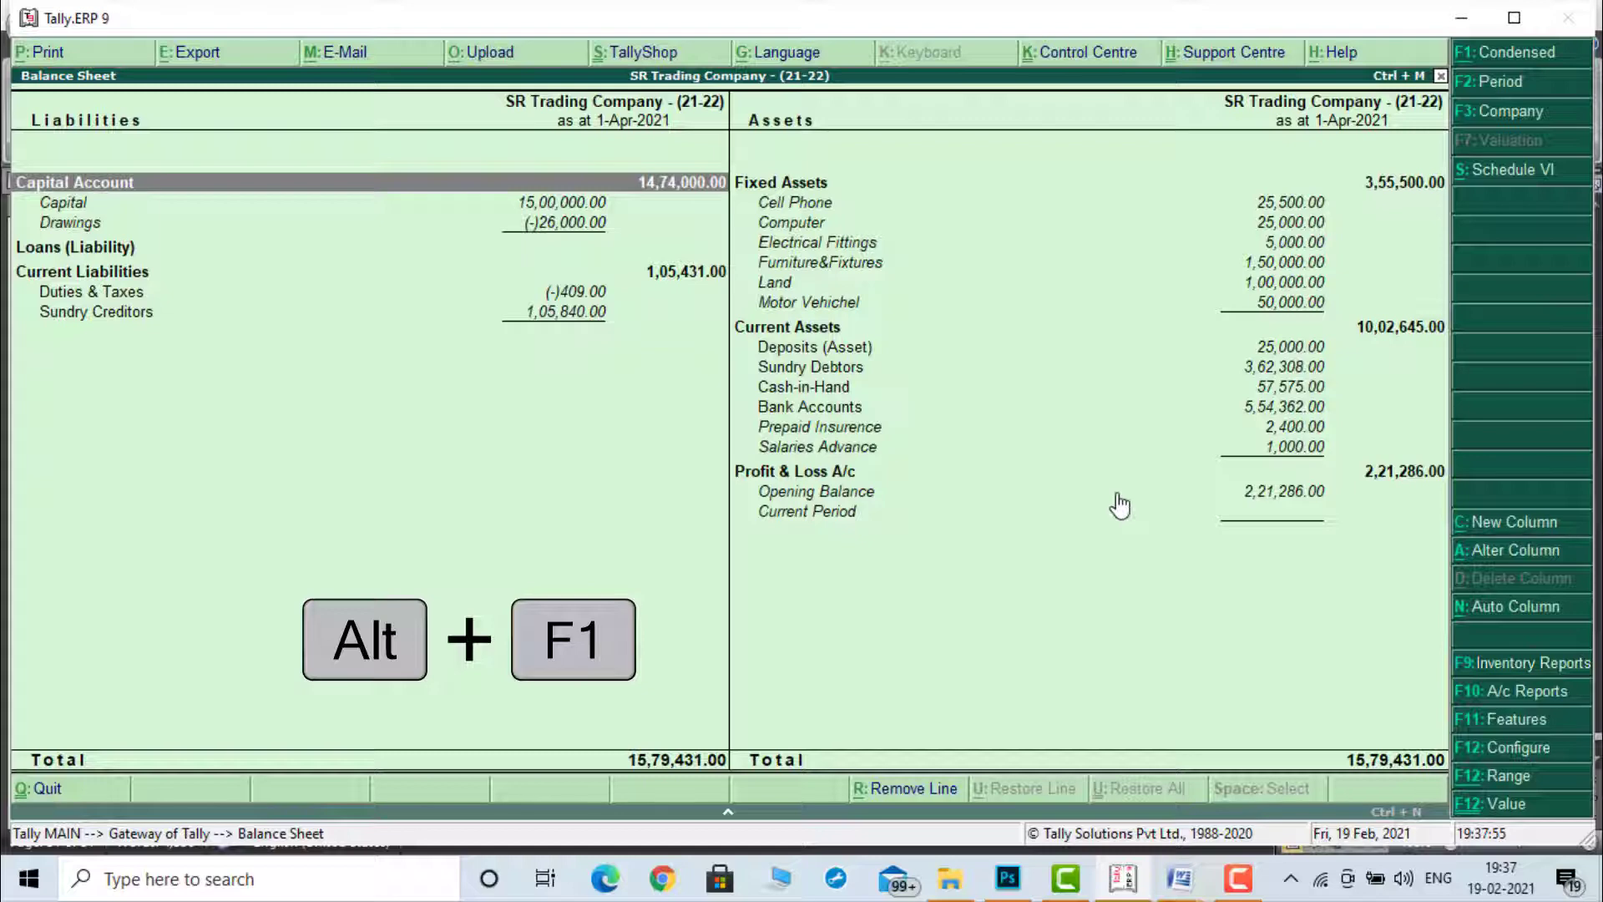
Step: Examine the carried-forward balances from Capital through the fixed and current assets down to the Profit & Loss A/c
{"action": "key", "text": "Down"}
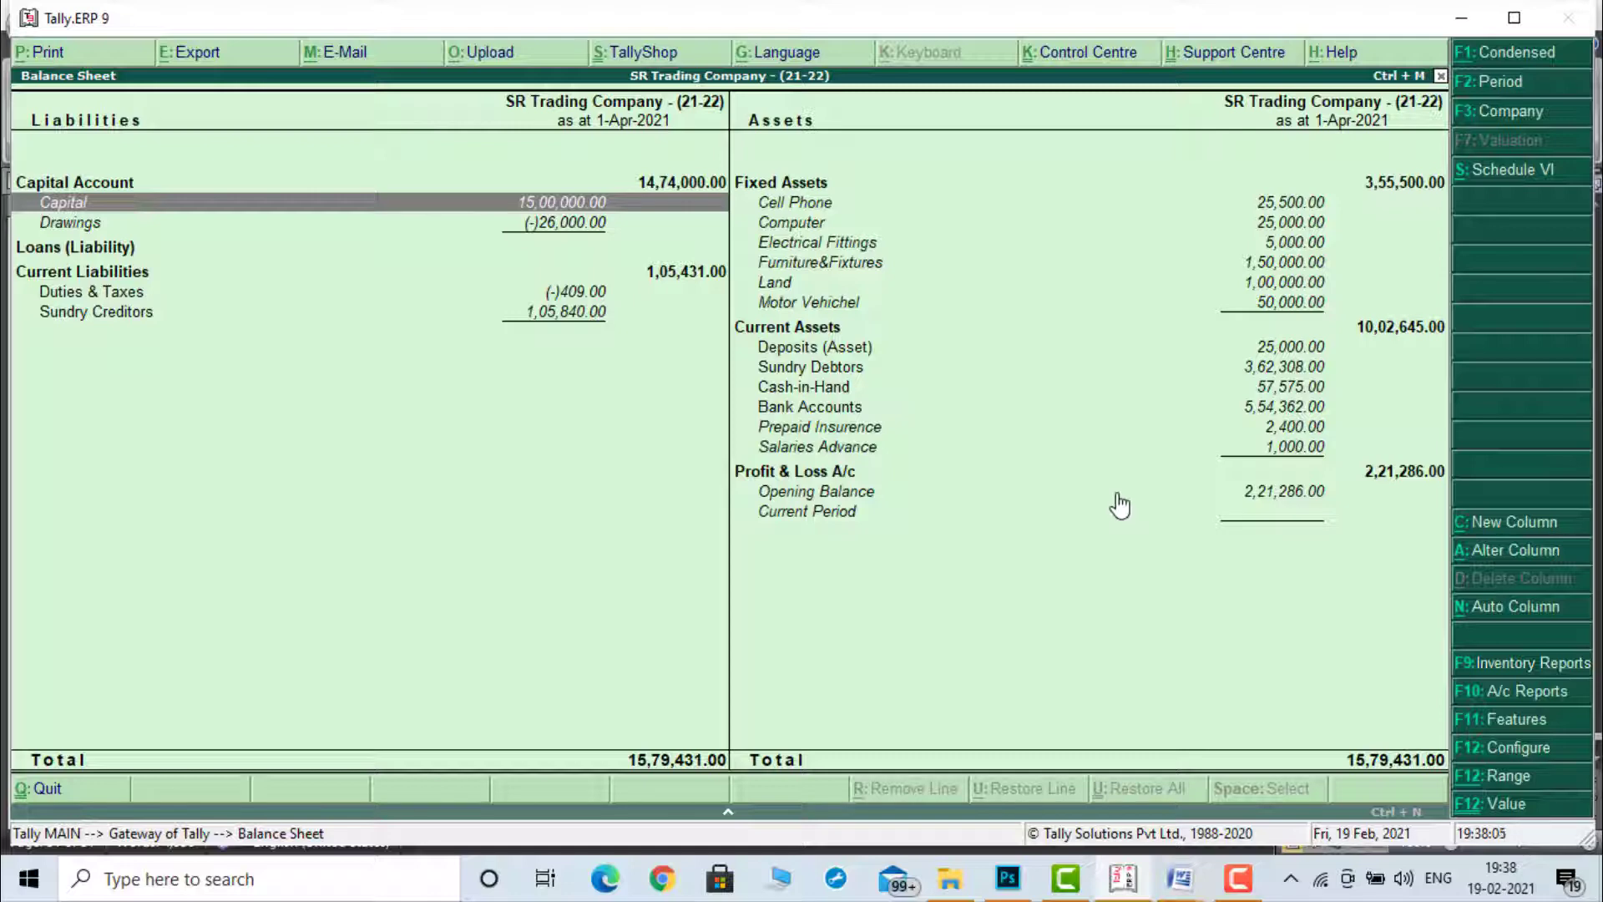
{"action": "key", "text": "Right"}
{"action": "key", "text": "Down"}
{"action": "key", "text": "Down"}
{"action": "key", "text": "Down"}
{"action": "key", "text": "Down"}
{"action": "key", "text": "Down"}
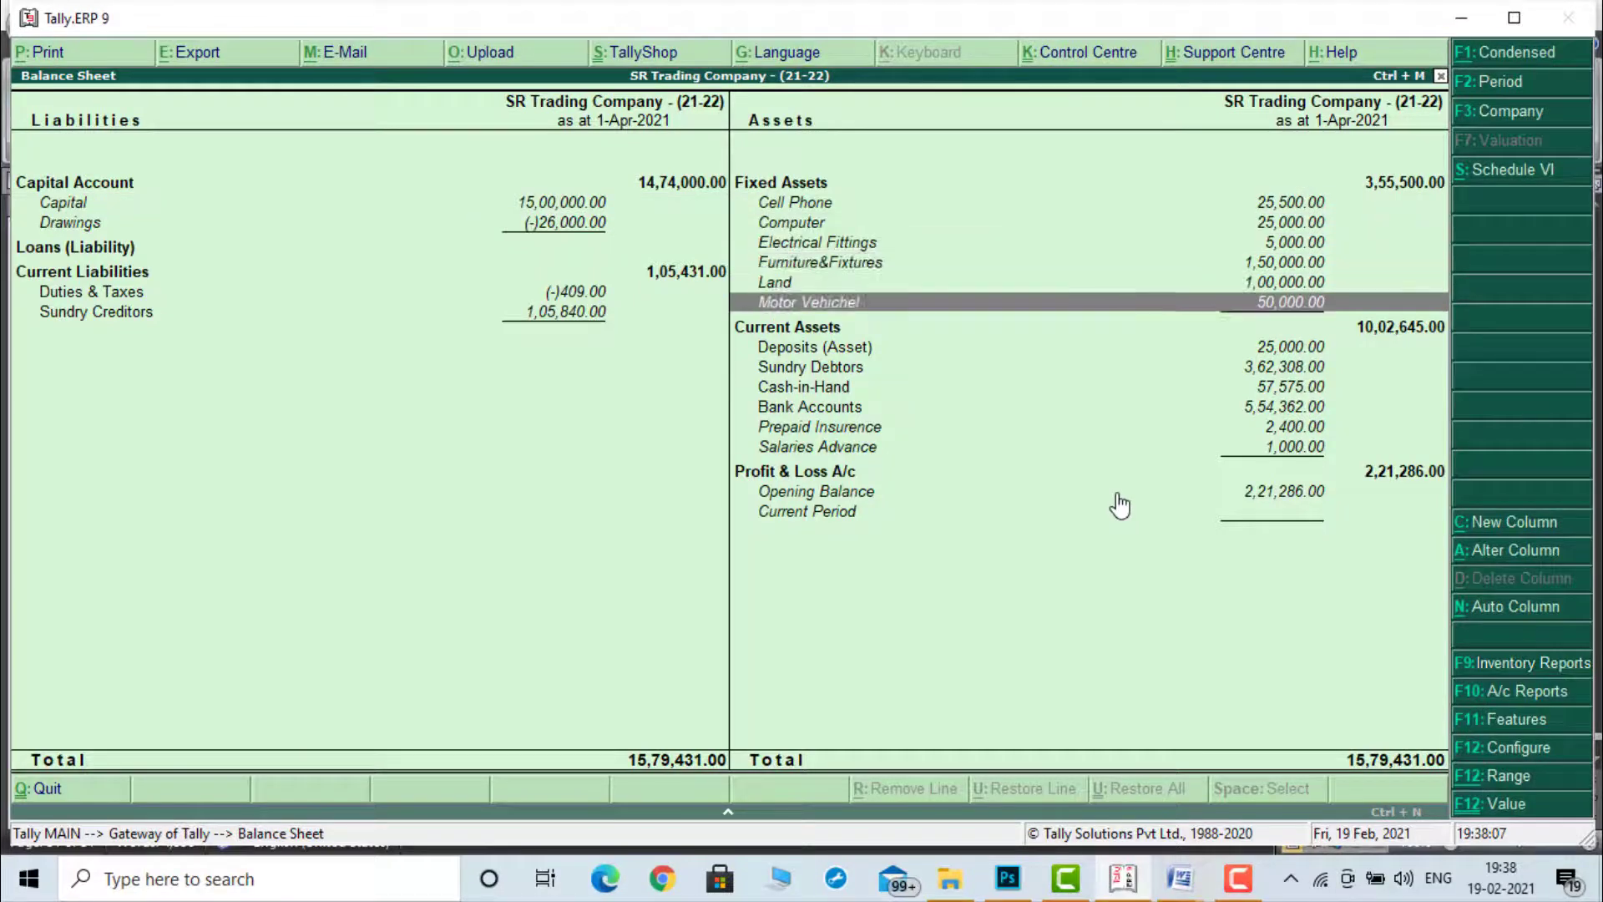
{"action": "key", "text": "Down"}
{"action": "key", "text": "Down"}
{"action": "key", "text": "Down"}
{"action": "key", "text": "Down"}
{"action": "key", "text": "Down"}
{"action": "key", "text": "Down"}
{"action": "key", "text": "Down"}
{"action": "key", "text": "Down"}
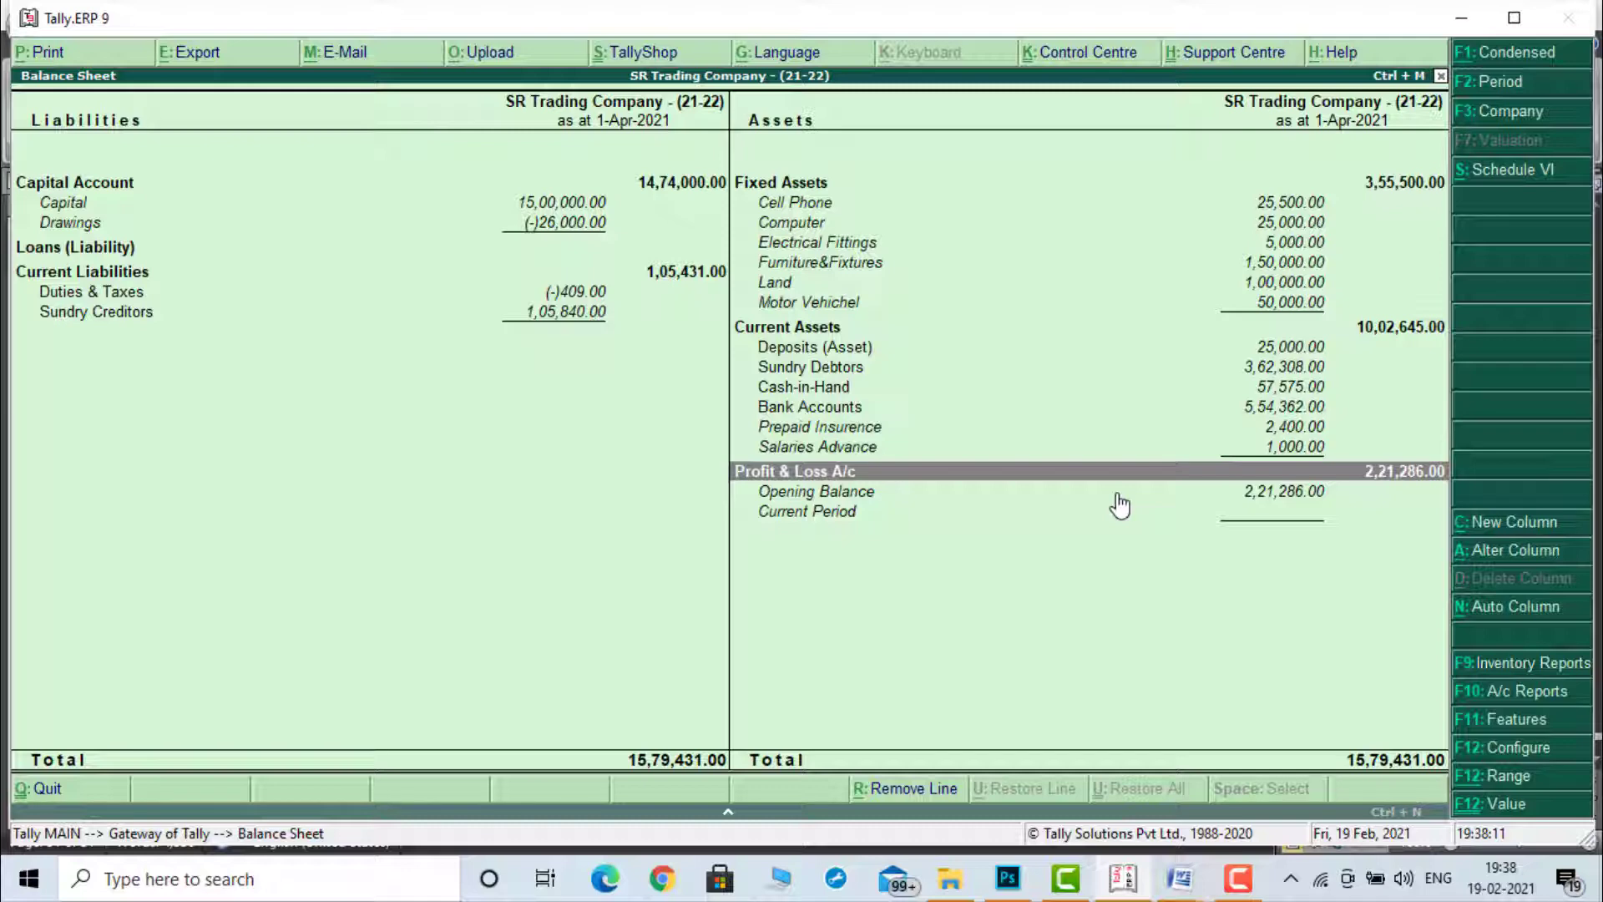
Step: Close the Balance Sheet and open all ledgers of SR Trading Company - (21-22) for multiple-ledger alteration under All Items
{"action": "key", "text": "Escape"}
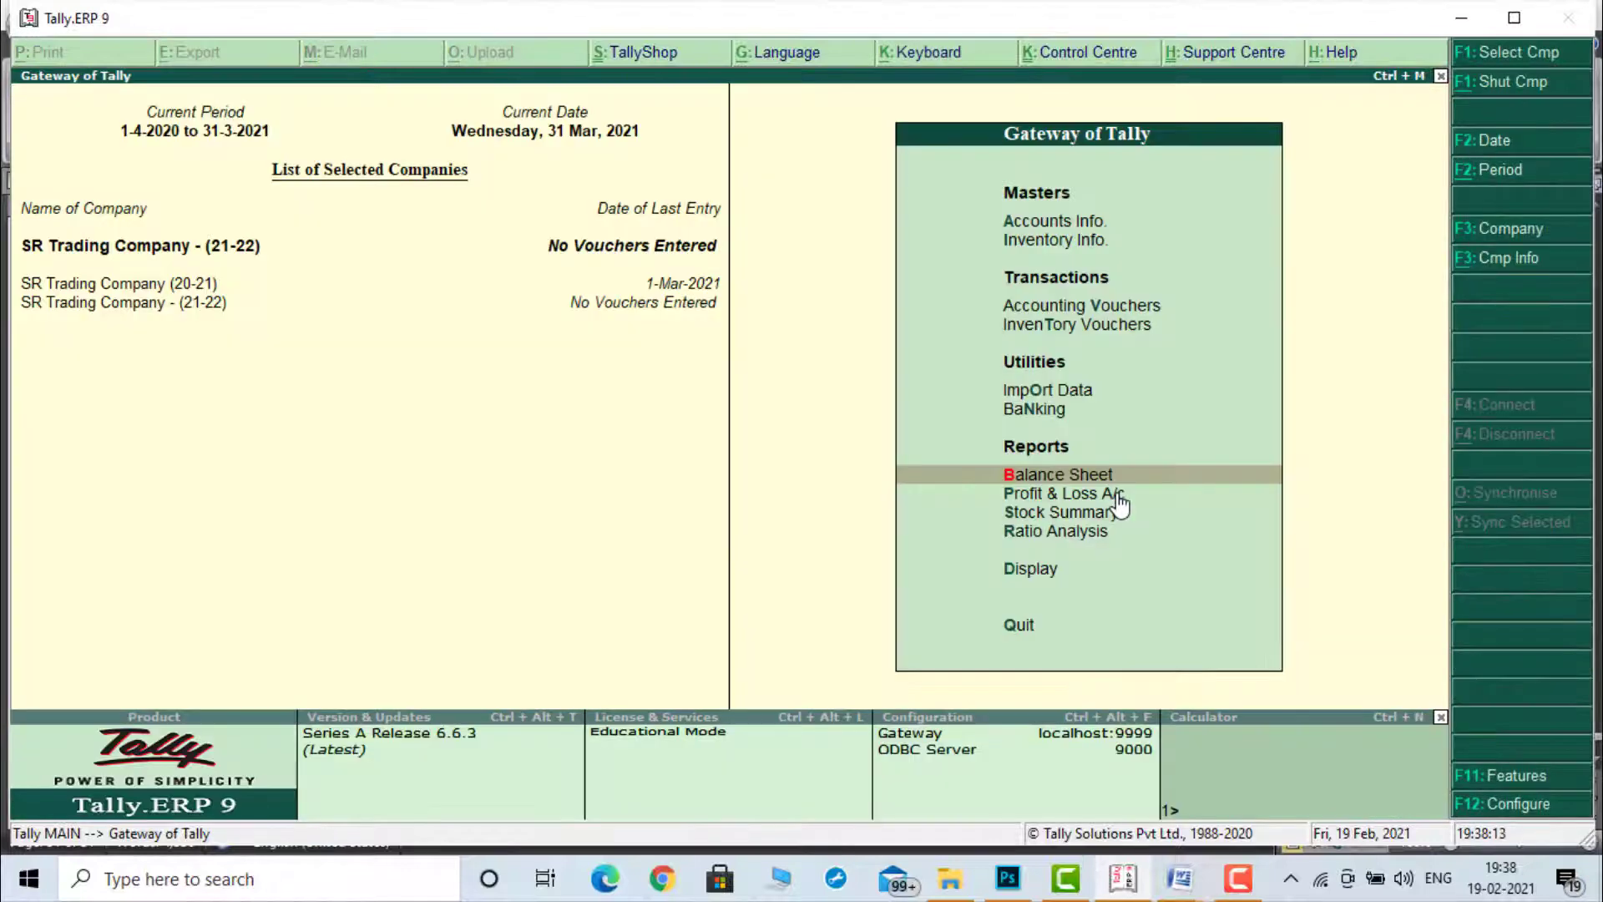
{"action": "key", "text": "Up"}
{"action": "key", "text": "Up"}
{"action": "key", "text": "Up"}
{"action": "key", "text": "Up"}
{"action": "key", "text": "Up"}
{"action": "key", "text": "Up"}
{"action": "key", "text": "Return"}
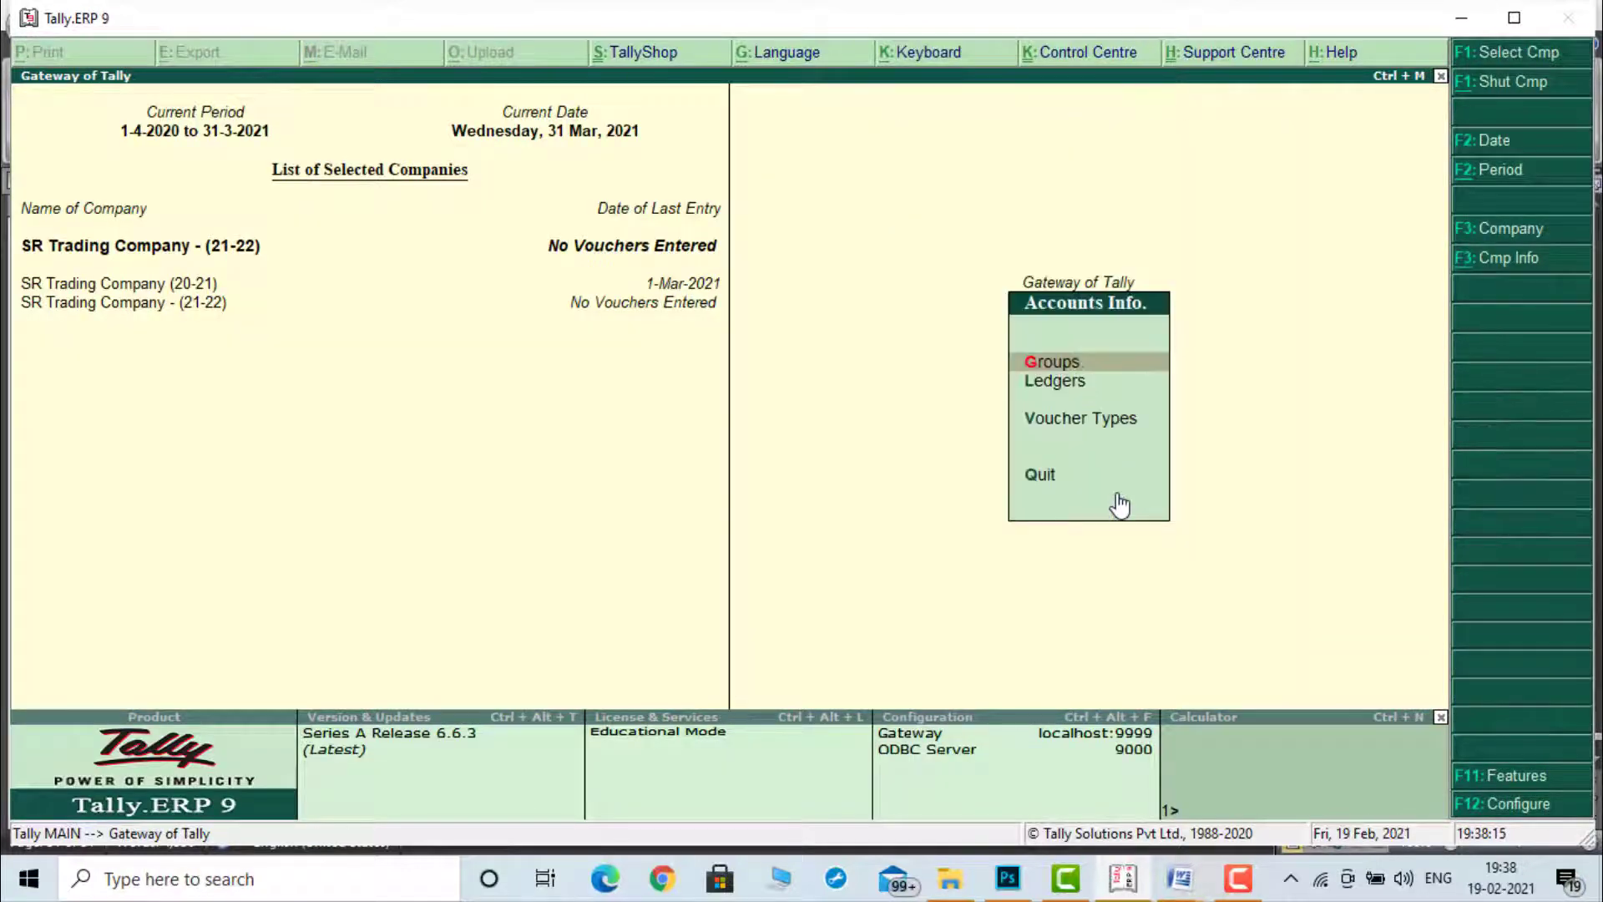
{"action": "key", "text": "Down"}
{"action": "key", "text": "Return"}
{"action": "key", "text": "Down"}
{"action": "key", "text": "Down"}
{"action": "key", "text": "Down"}
{"action": "key", "text": "Down"}
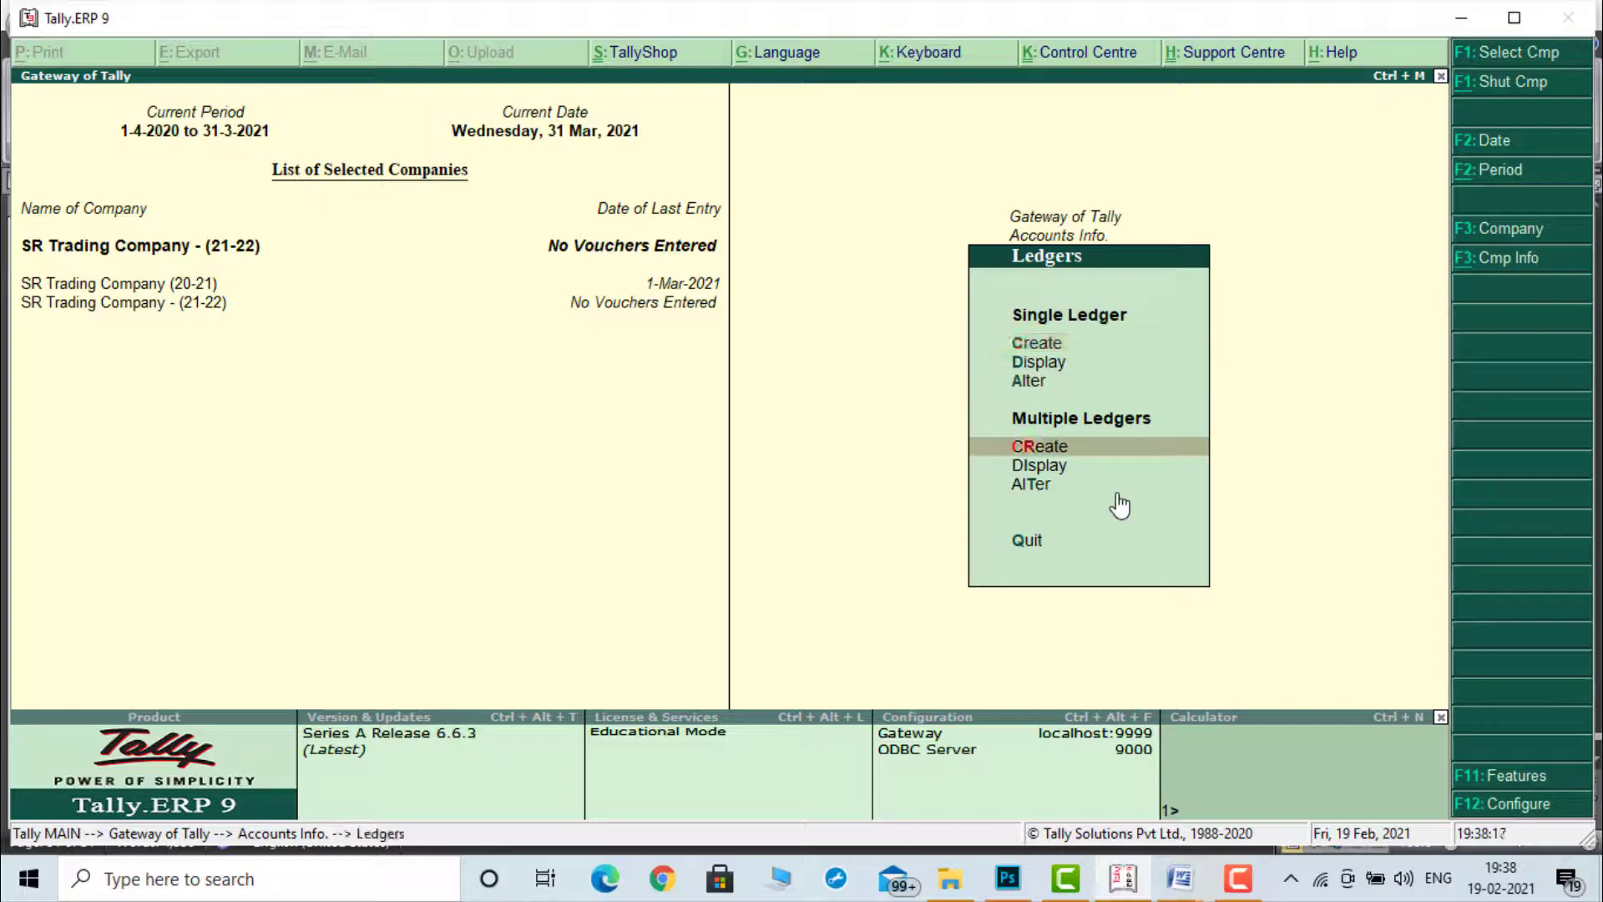
{"action": "key", "text": "Down"}
{"action": "key", "text": "Return"}
{"action": "key", "text": "Return"}
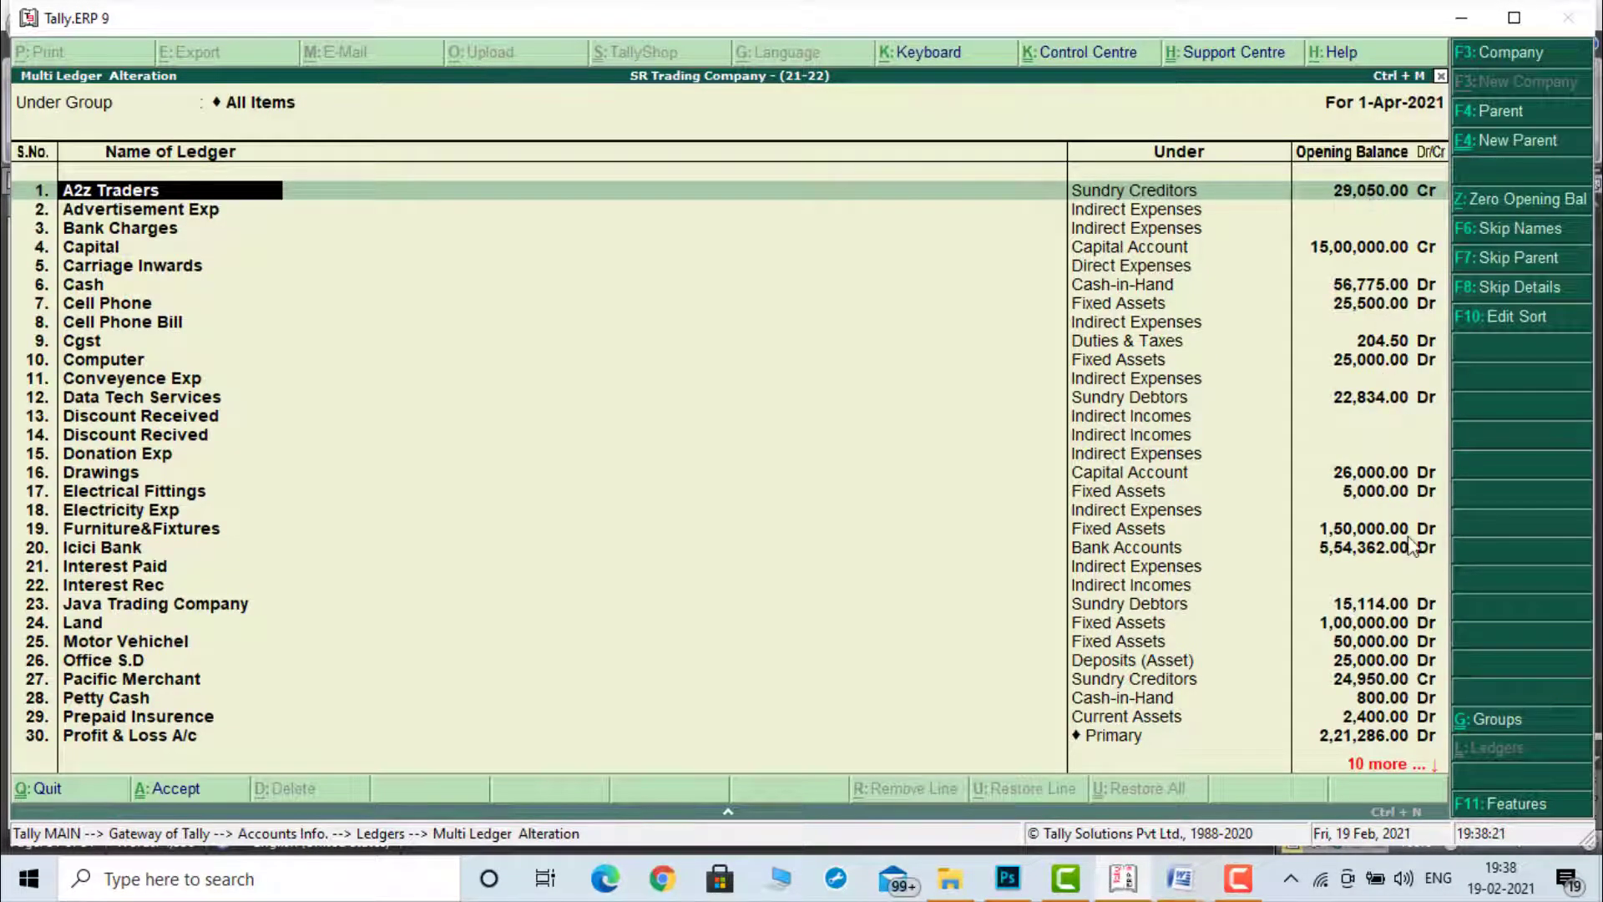
Step: Examine the opening balances of all ledgers from A2z Traders down to the end of the list
{"action": "key", "text": "Down"}
{"action": "key", "text": "Down"}
{"action": "key", "text": "Down"}
{"action": "key", "text": "Down"}
{"action": "key", "text": "Down"}
{"action": "key", "text": "Down"}
{"action": "key", "text": "Down"}
{"action": "key", "text": "Down"}
{"action": "key", "text": "Down"}
{"action": "key", "text": "Down"}
{"action": "key", "text": "Down"}
{"action": "key", "text": "Down"}
{"action": "key", "text": "Down"}
{"action": "key", "text": "Down"}
{"action": "key", "text": "Down"}
{"action": "key", "text": "Down"}
{"action": "key", "text": "Down"}
{"action": "key", "text": "Down"}
{"action": "key", "text": "Down"}
{"action": "key", "text": "Down"}
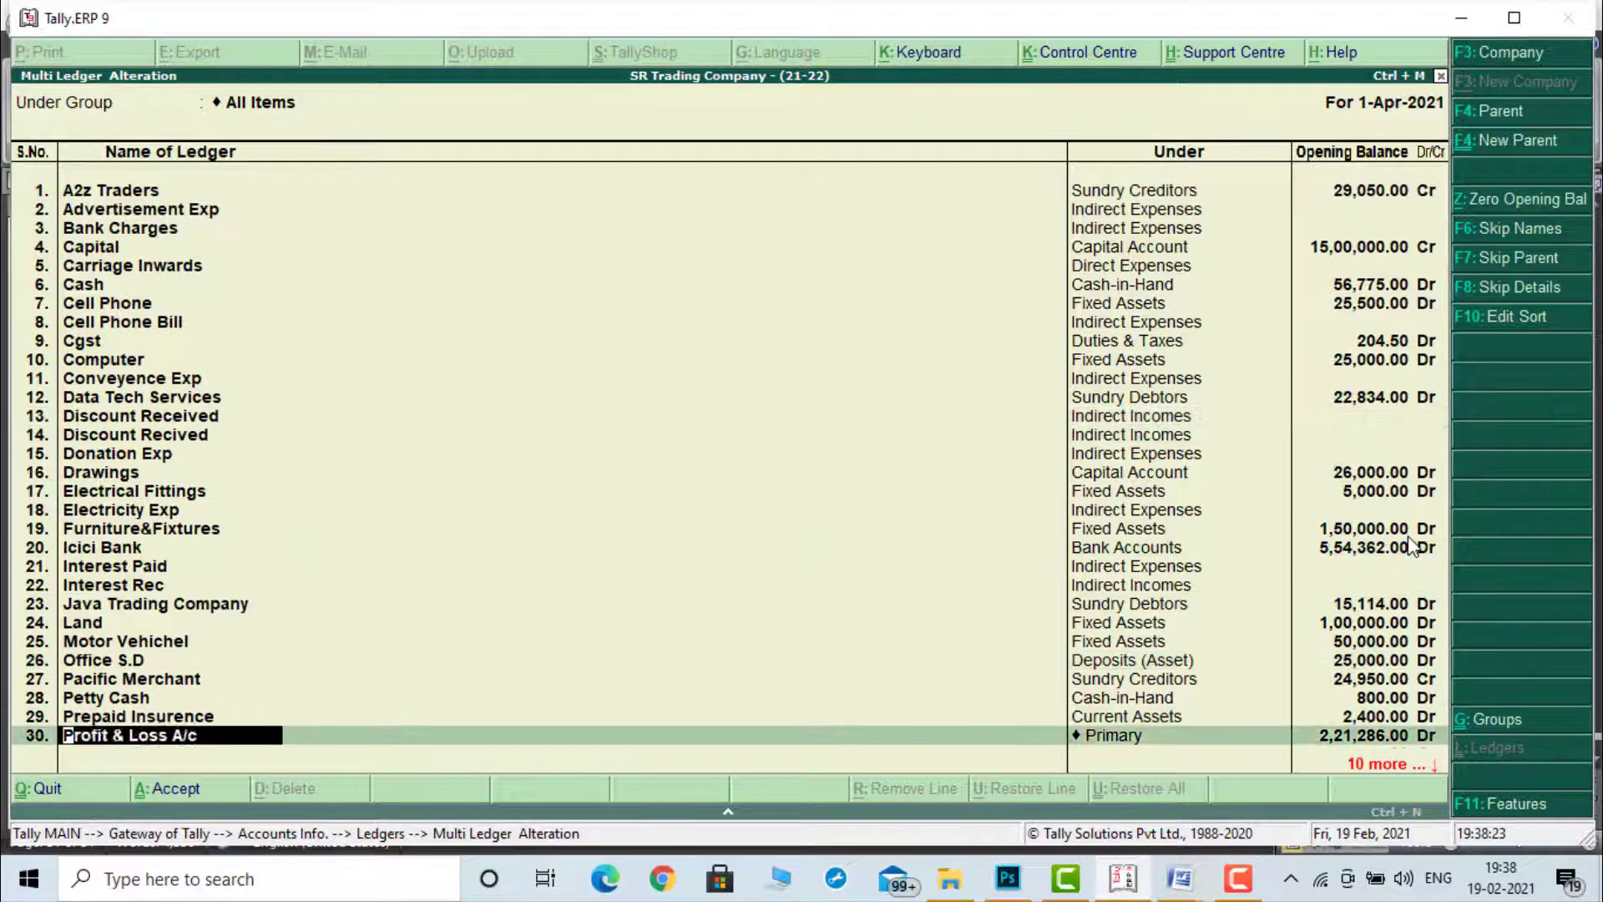
{"action": "key", "text": "Return"}
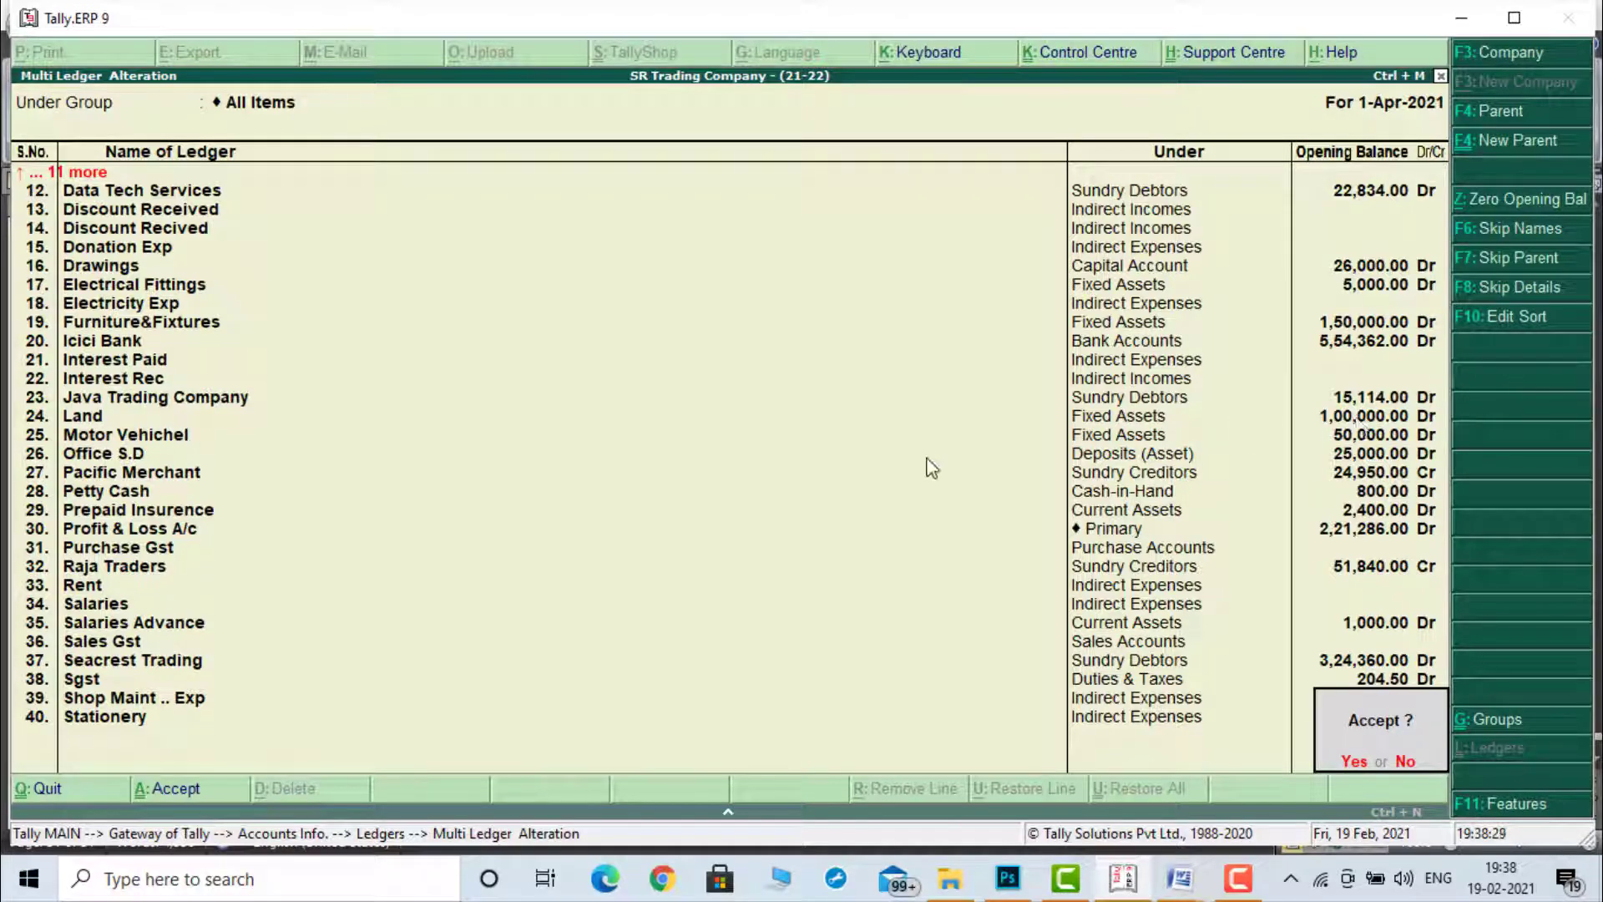
Step: Reload the All Items ledger list, set all opening balances to zero, and save the alteration
{"action": "key", "text": "n"}
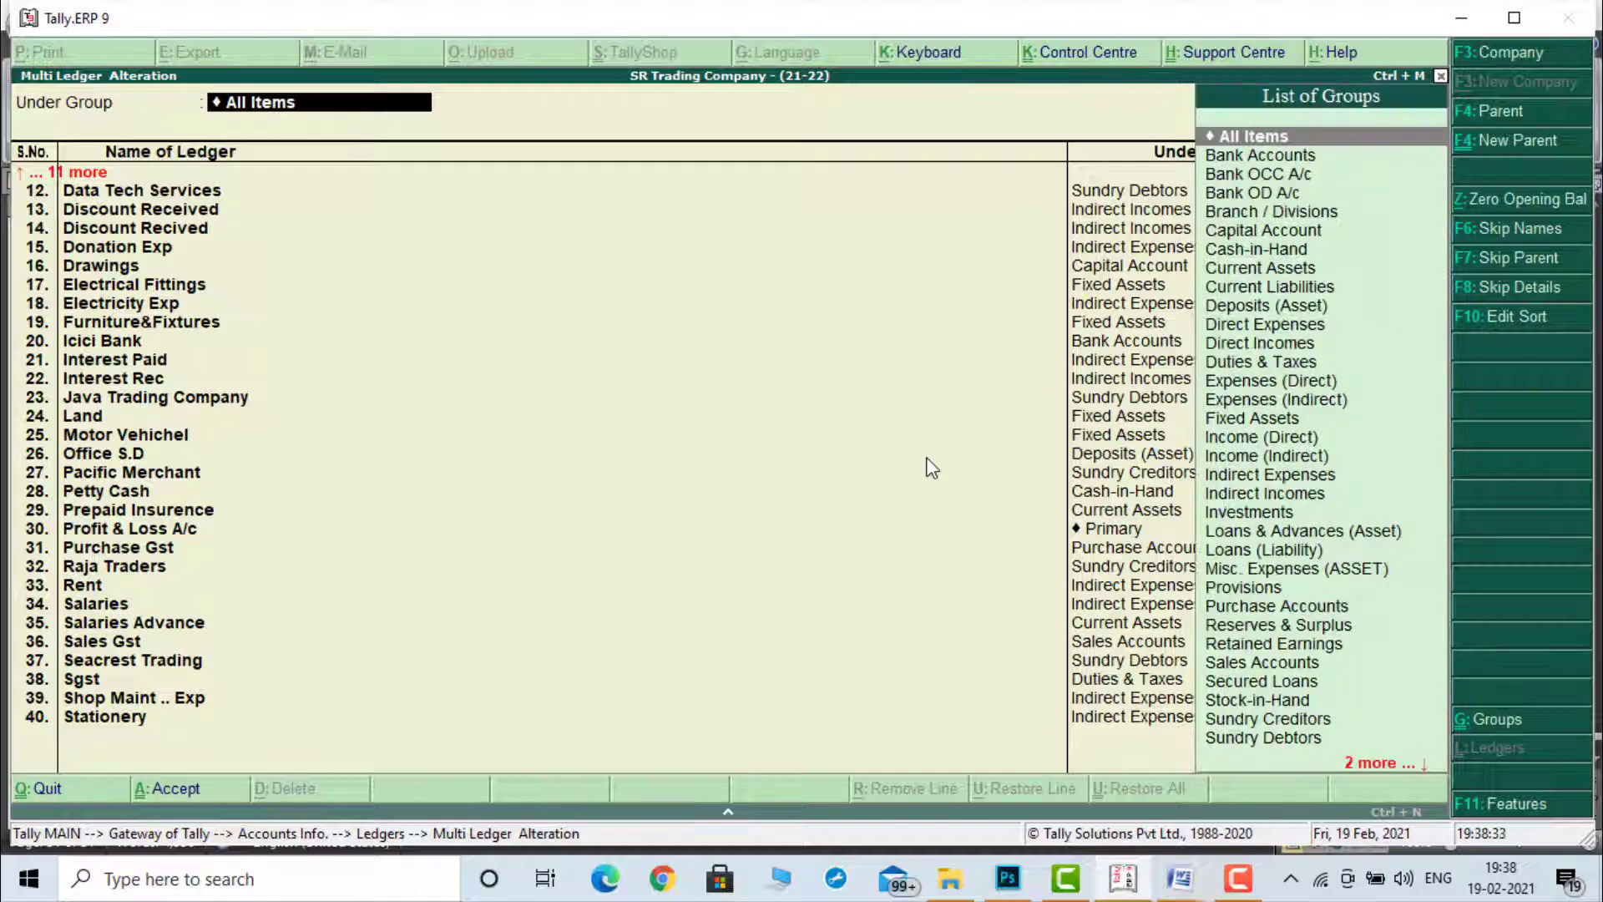
{"action": "key", "text": "Return"}
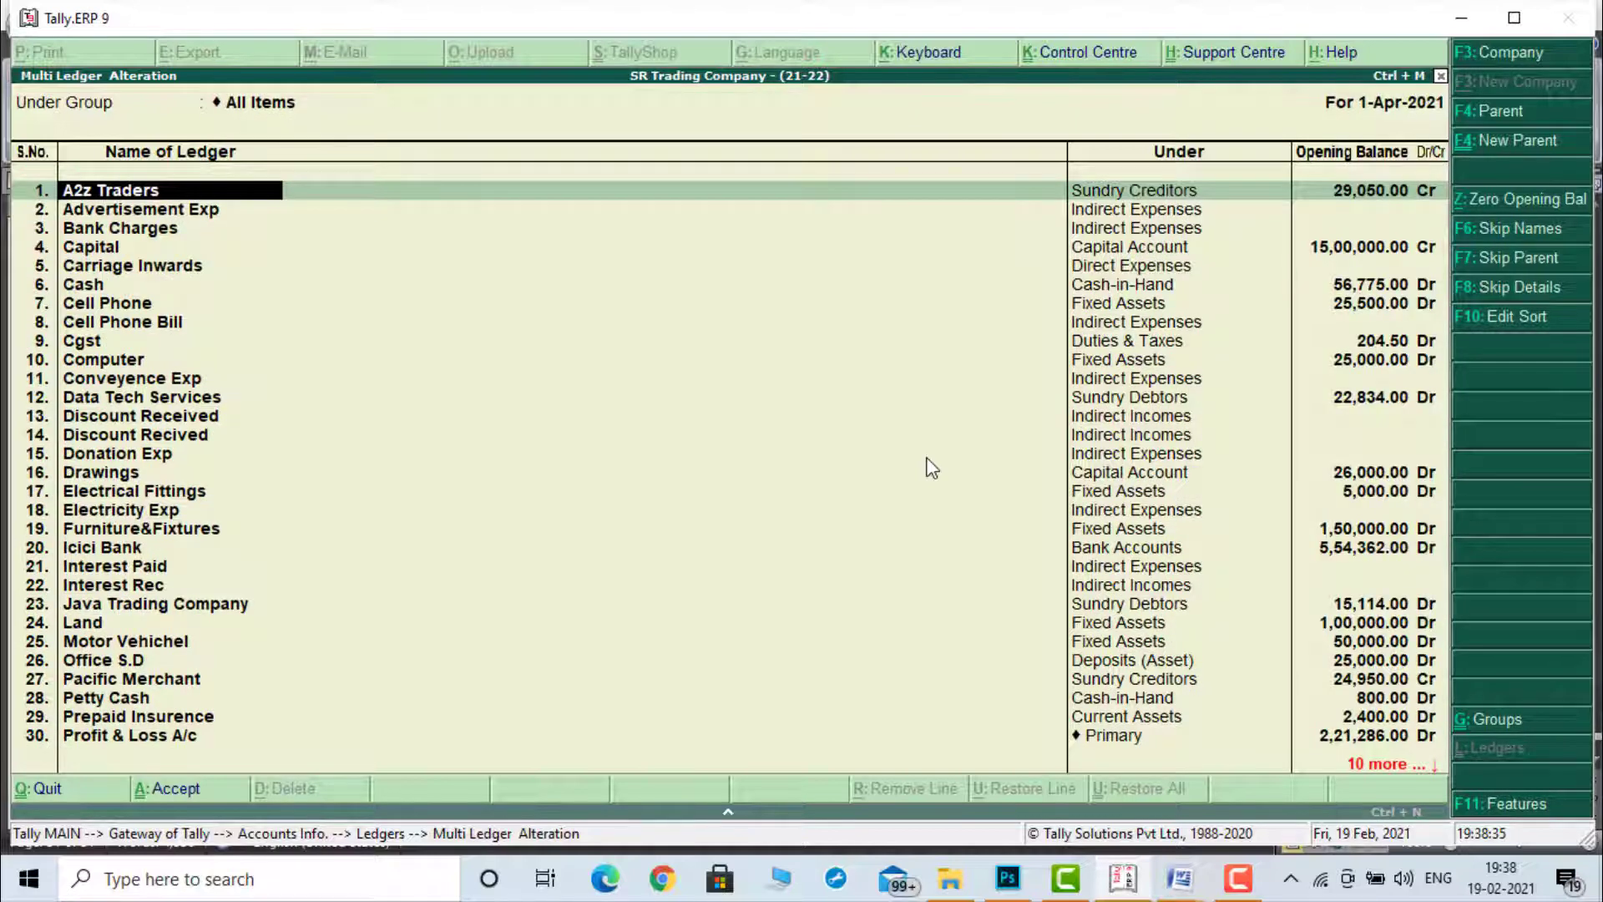
{"action": "key", "text": "Down"}
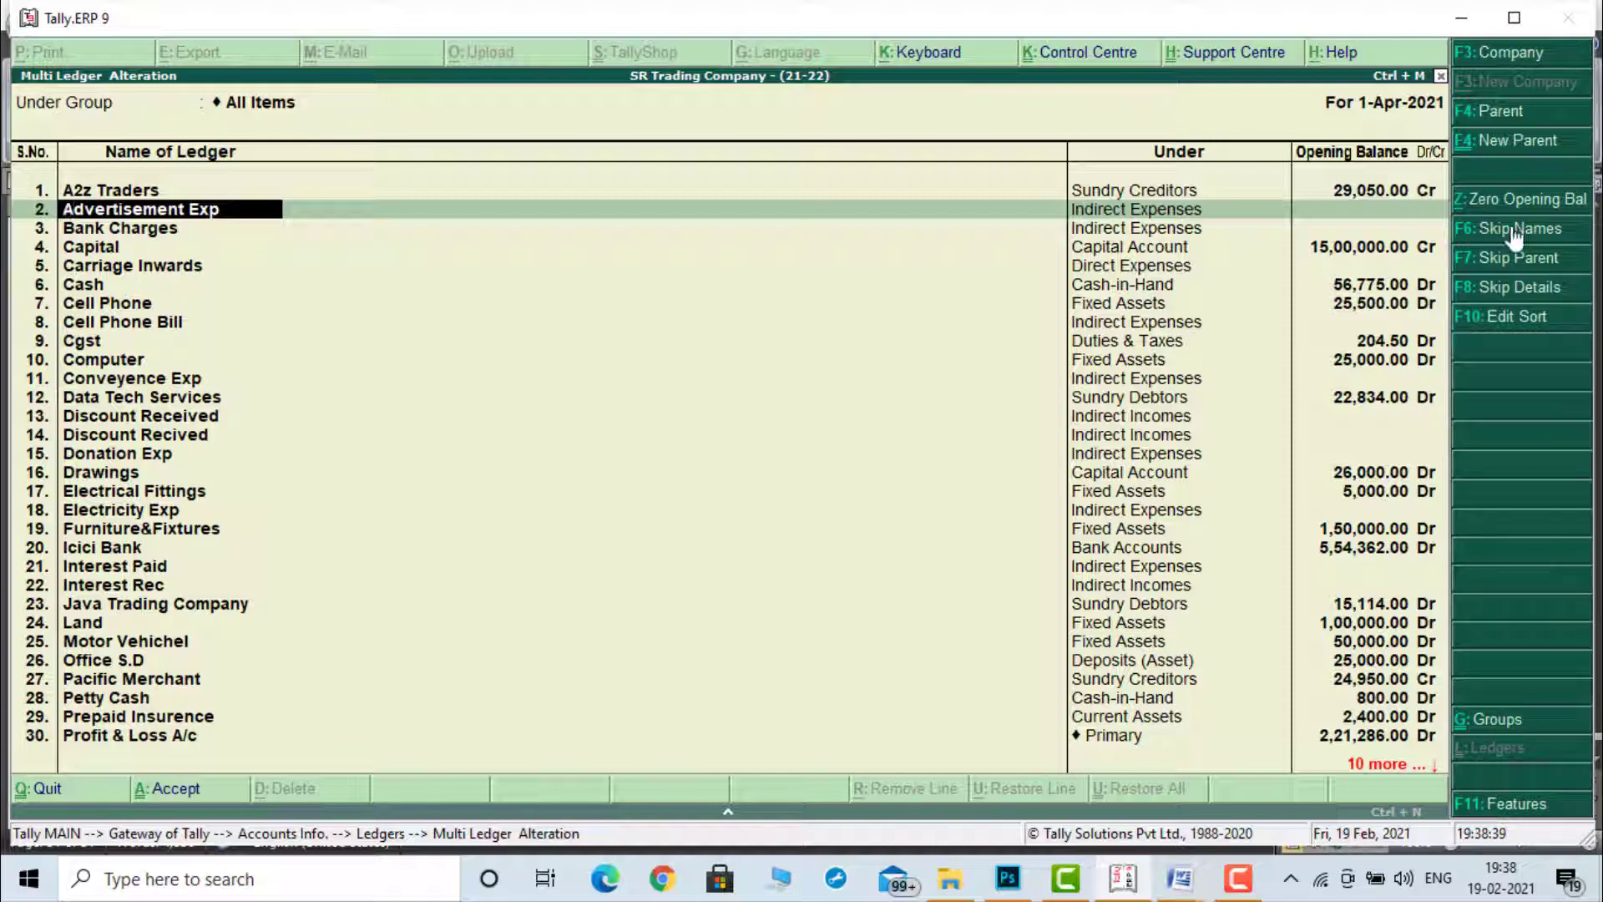
{"action": "left_click", "coordinate": [1522, 203]}
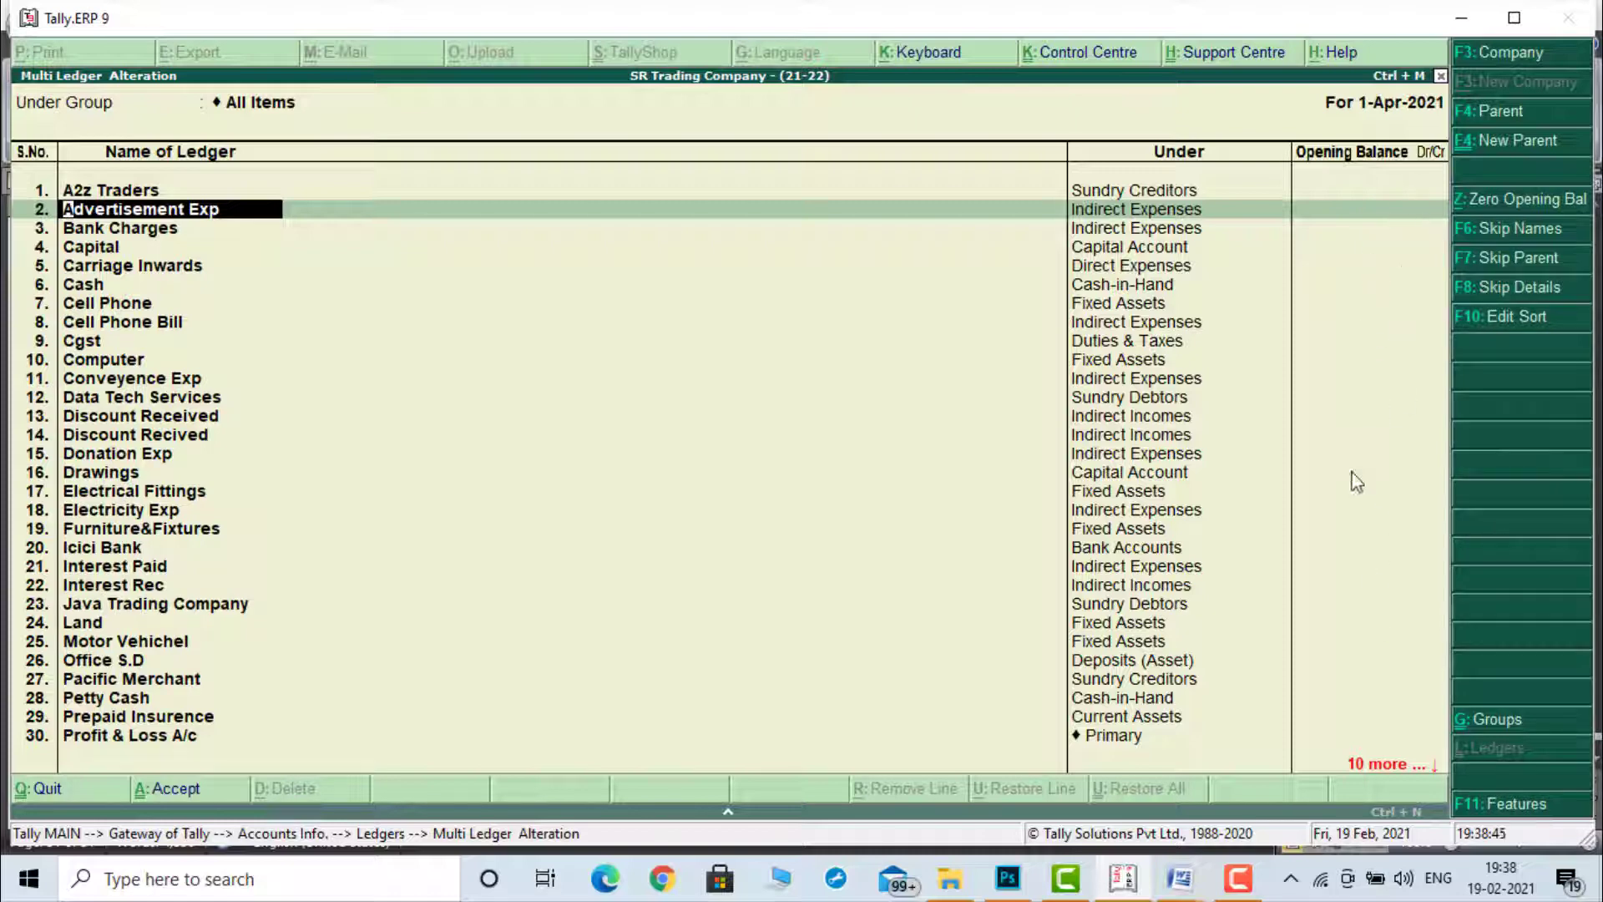
{"action": "key", "text": "ctrl+a"}
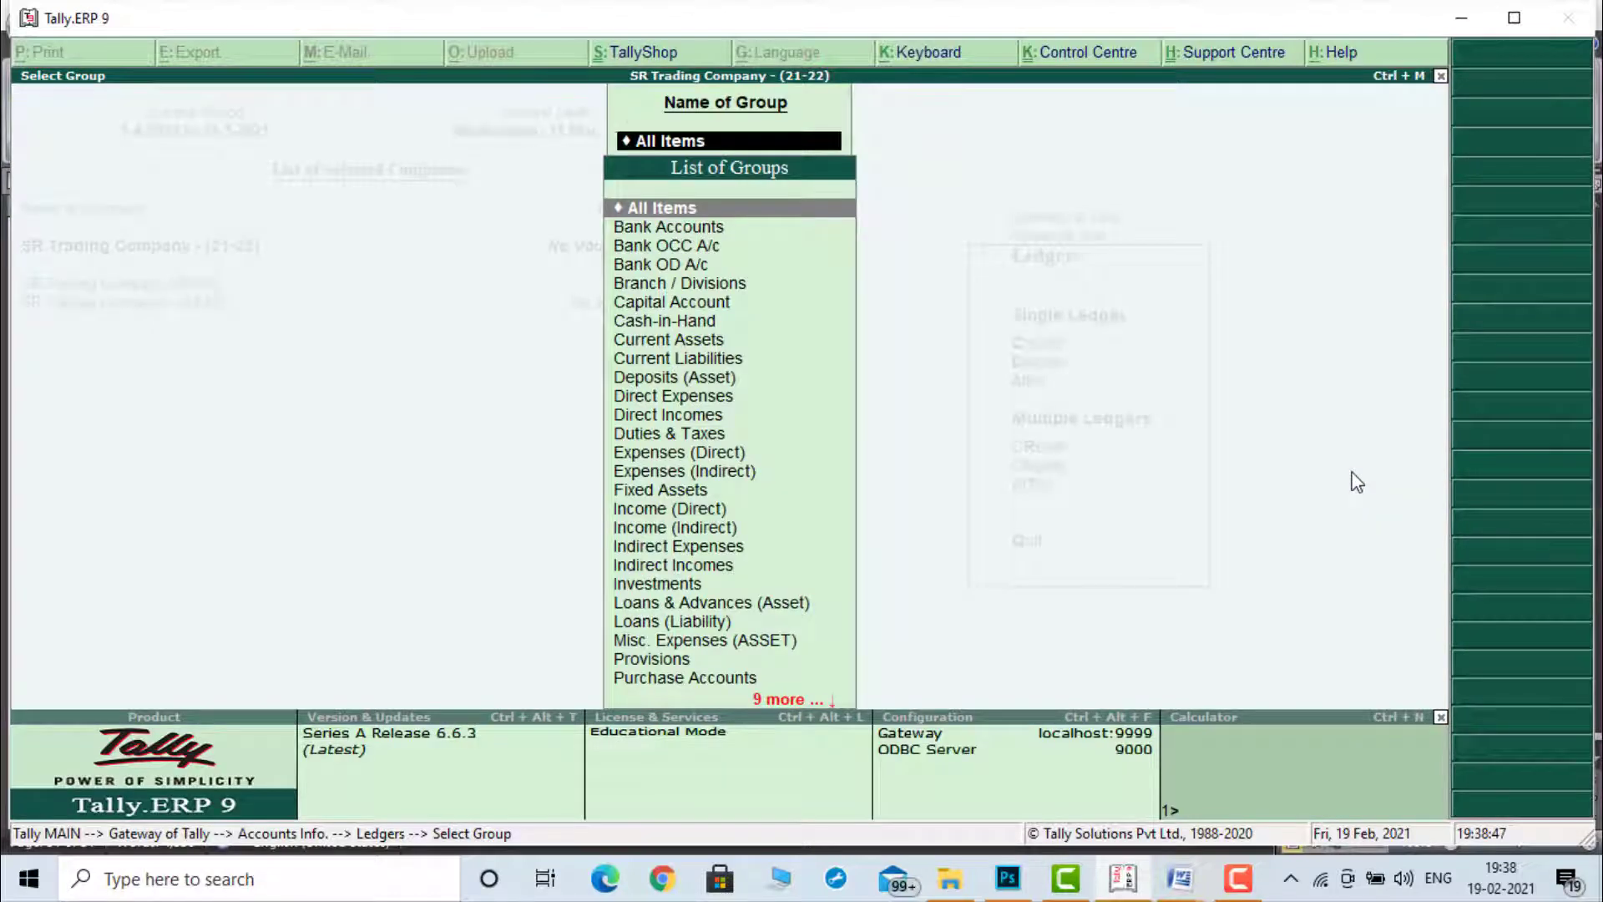
Step: Return to the Gateway of Tally and check the zeroed SR Trading Company - (21-22) balances in its detailed Balance Sheet
{"action": "key", "text": "Escape"}
{"action": "key", "text": "Escape"}
{"action": "key", "text": "Escape"}
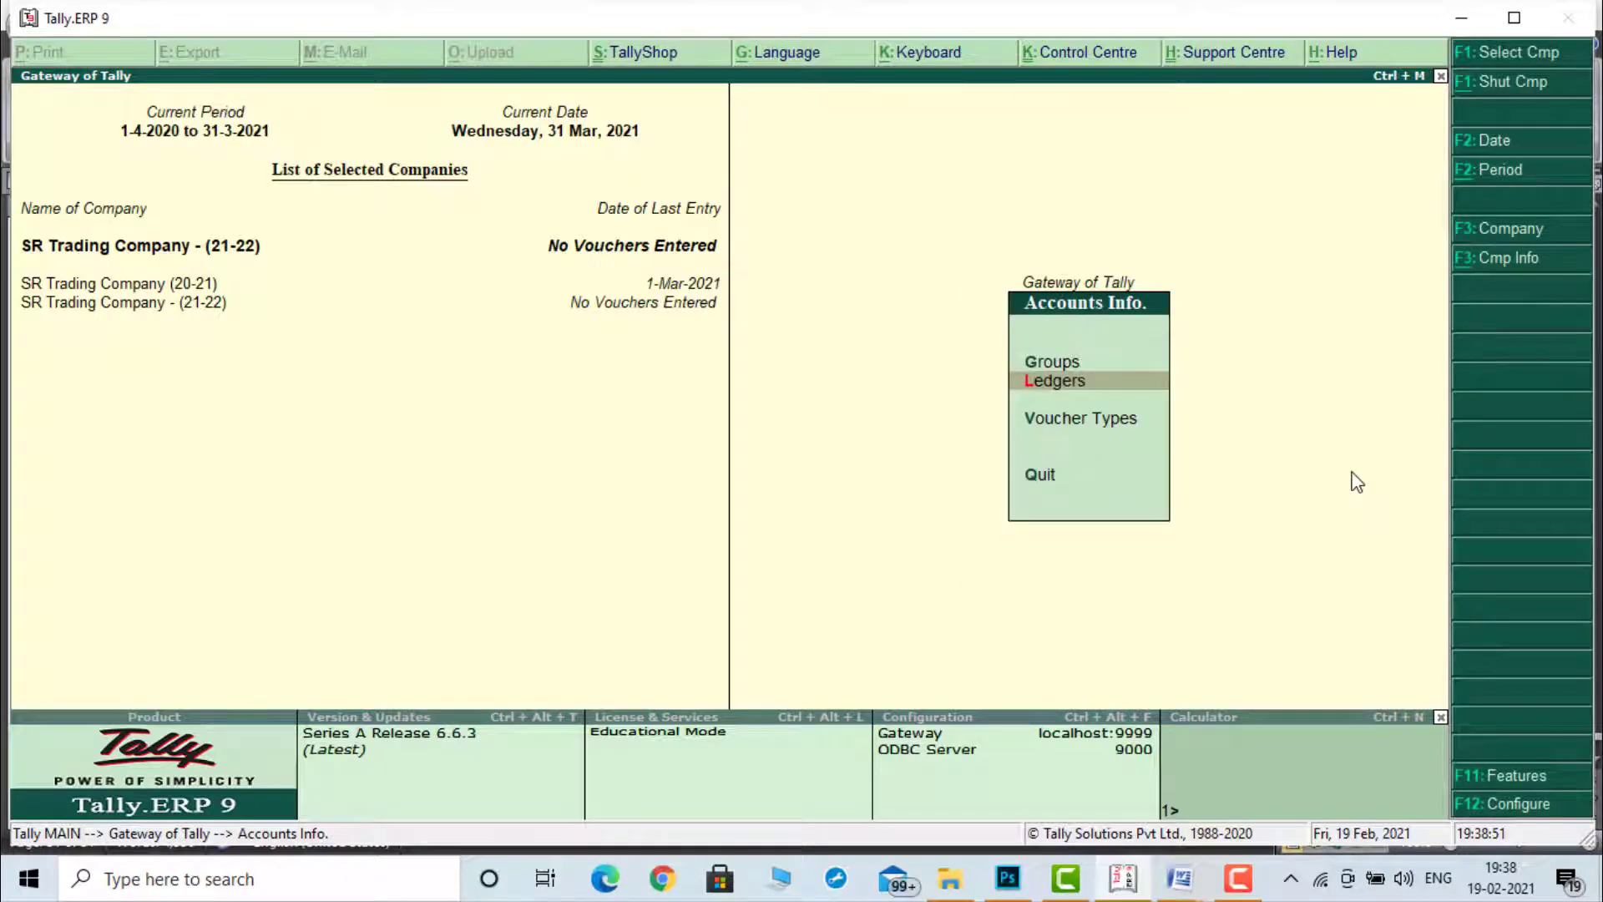
{"action": "key", "text": "Escape"}
{"action": "key", "text": "Down"}
{"action": "key", "text": "Down"}
{"action": "key", "text": "Down"}
{"action": "key", "text": "Down"}
{"action": "key", "text": "Down"}
{"action": "key", "text": "Down"}
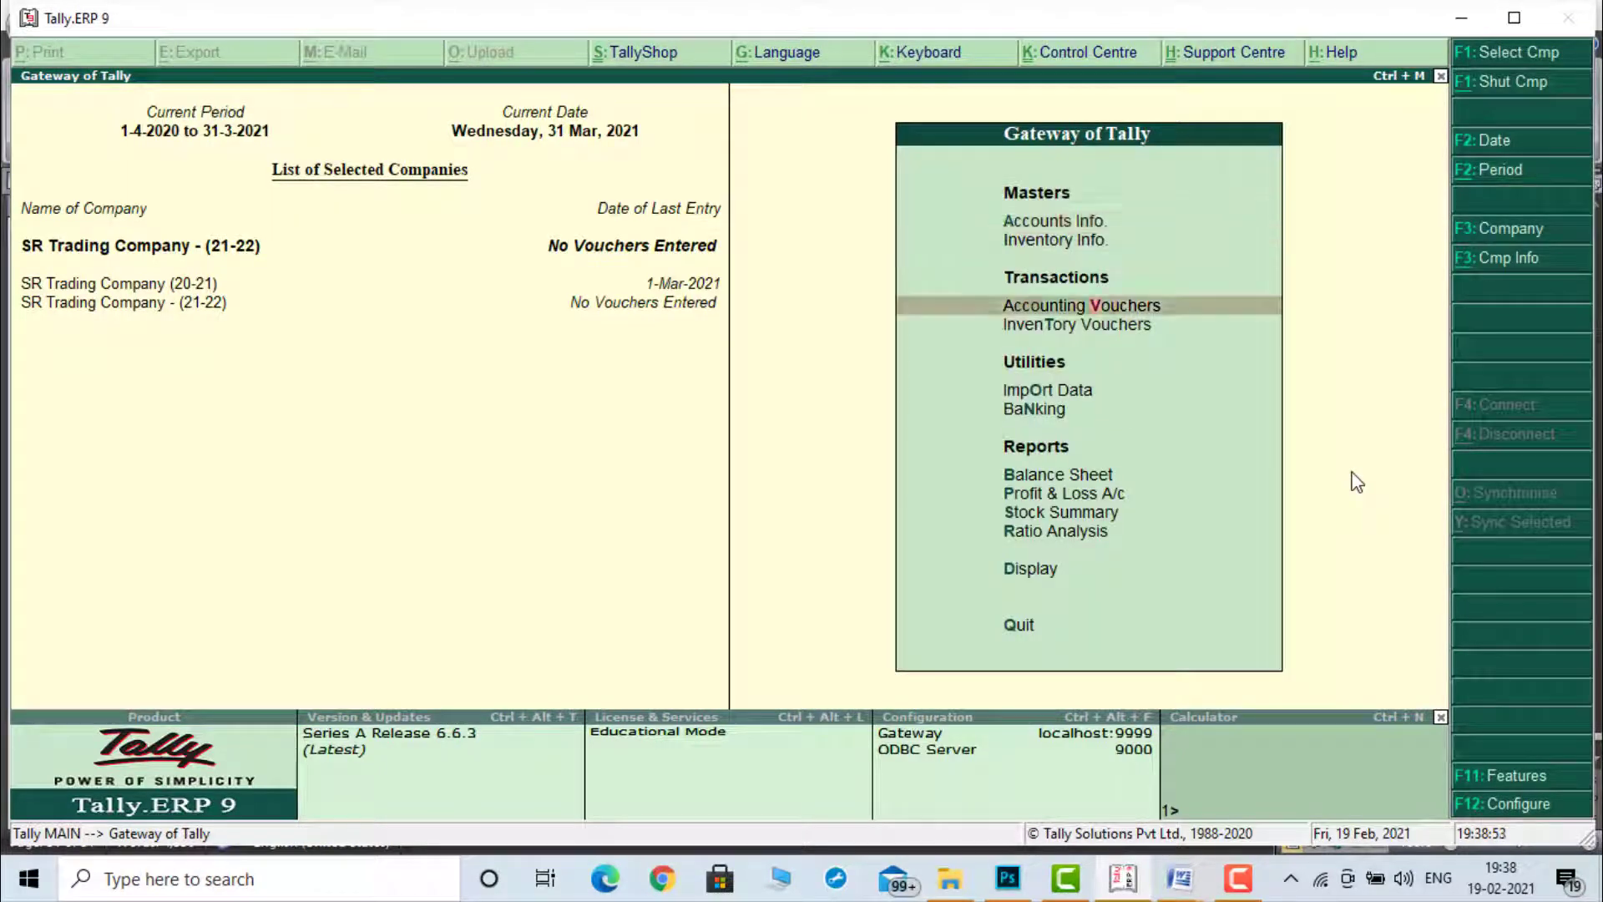
{"action": "key", "text": "Return"}
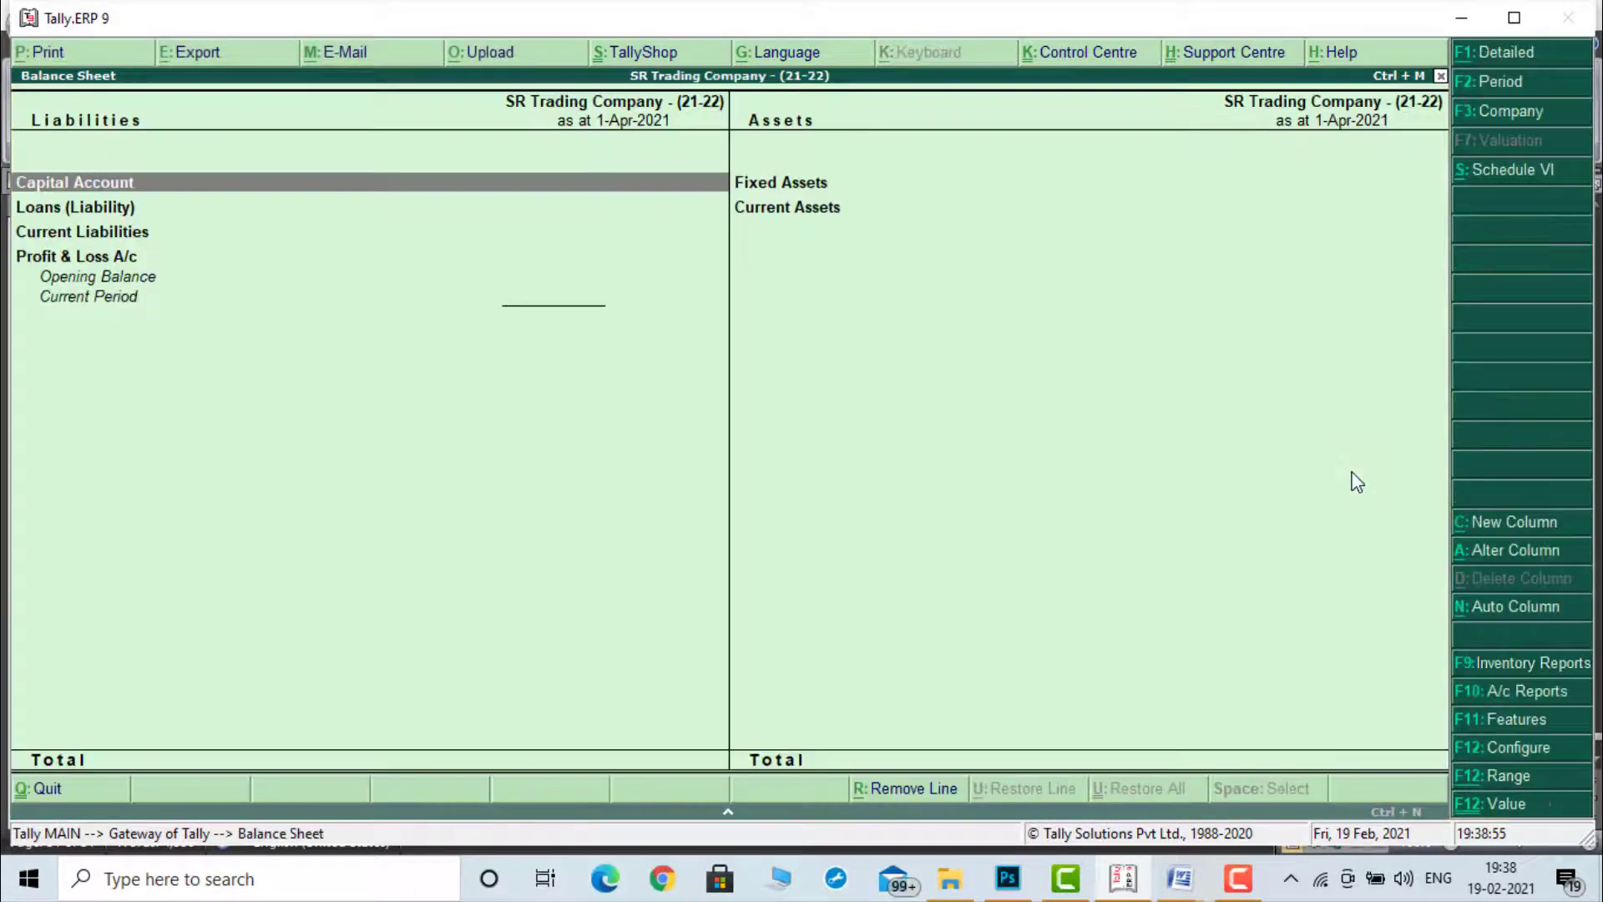
{"action": "key", "text": "alt+F1"}
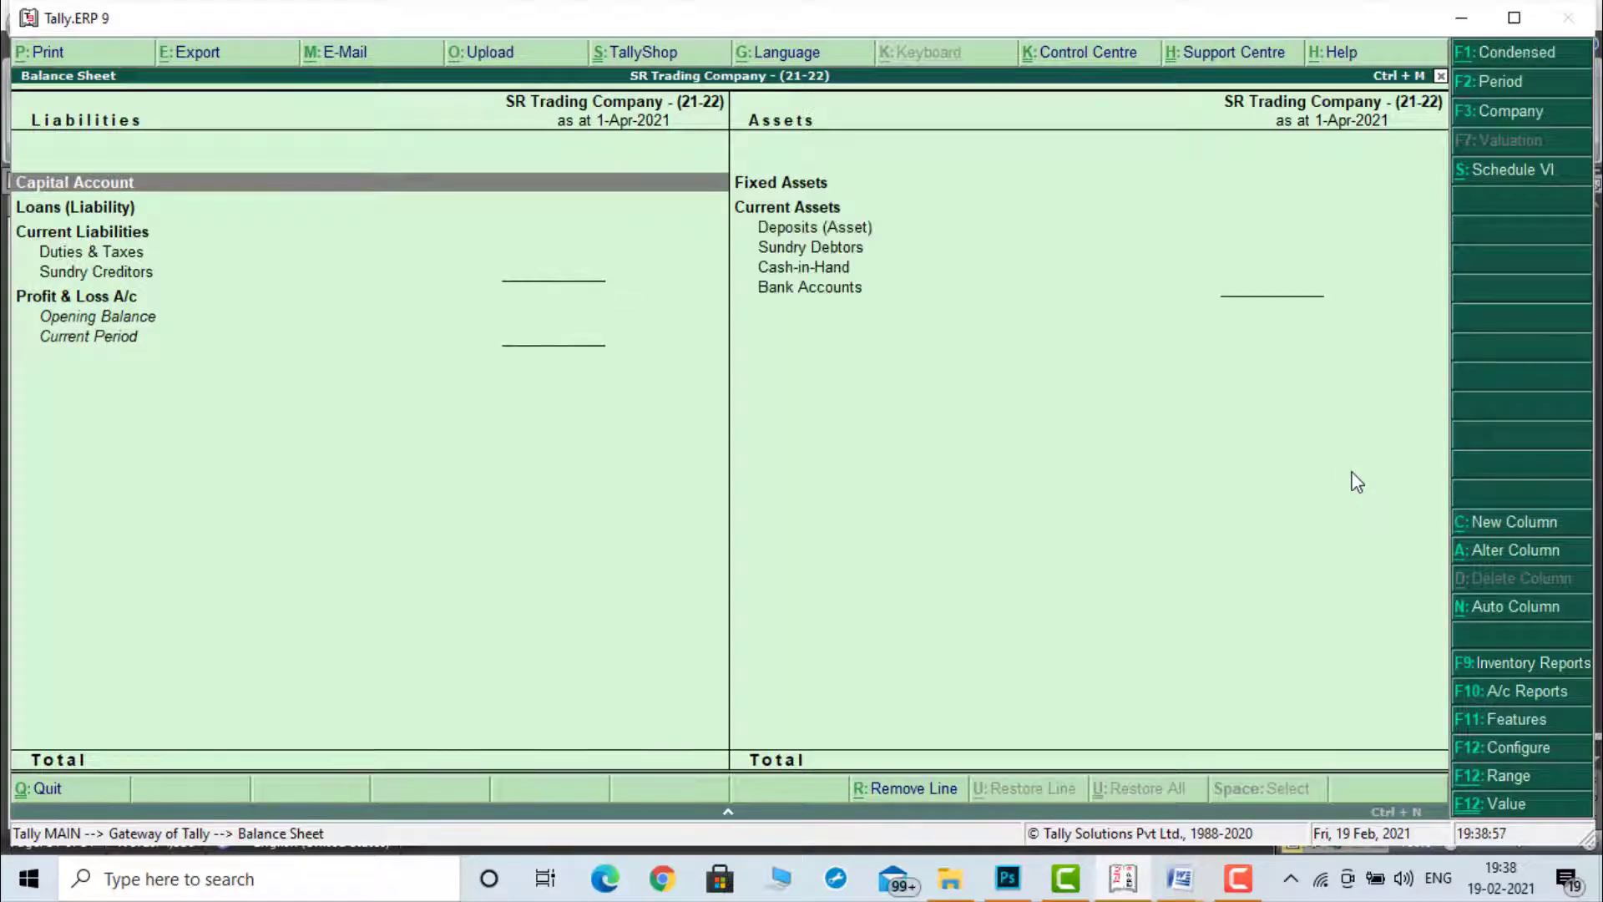
{"action": "key", "text": "Escape"}
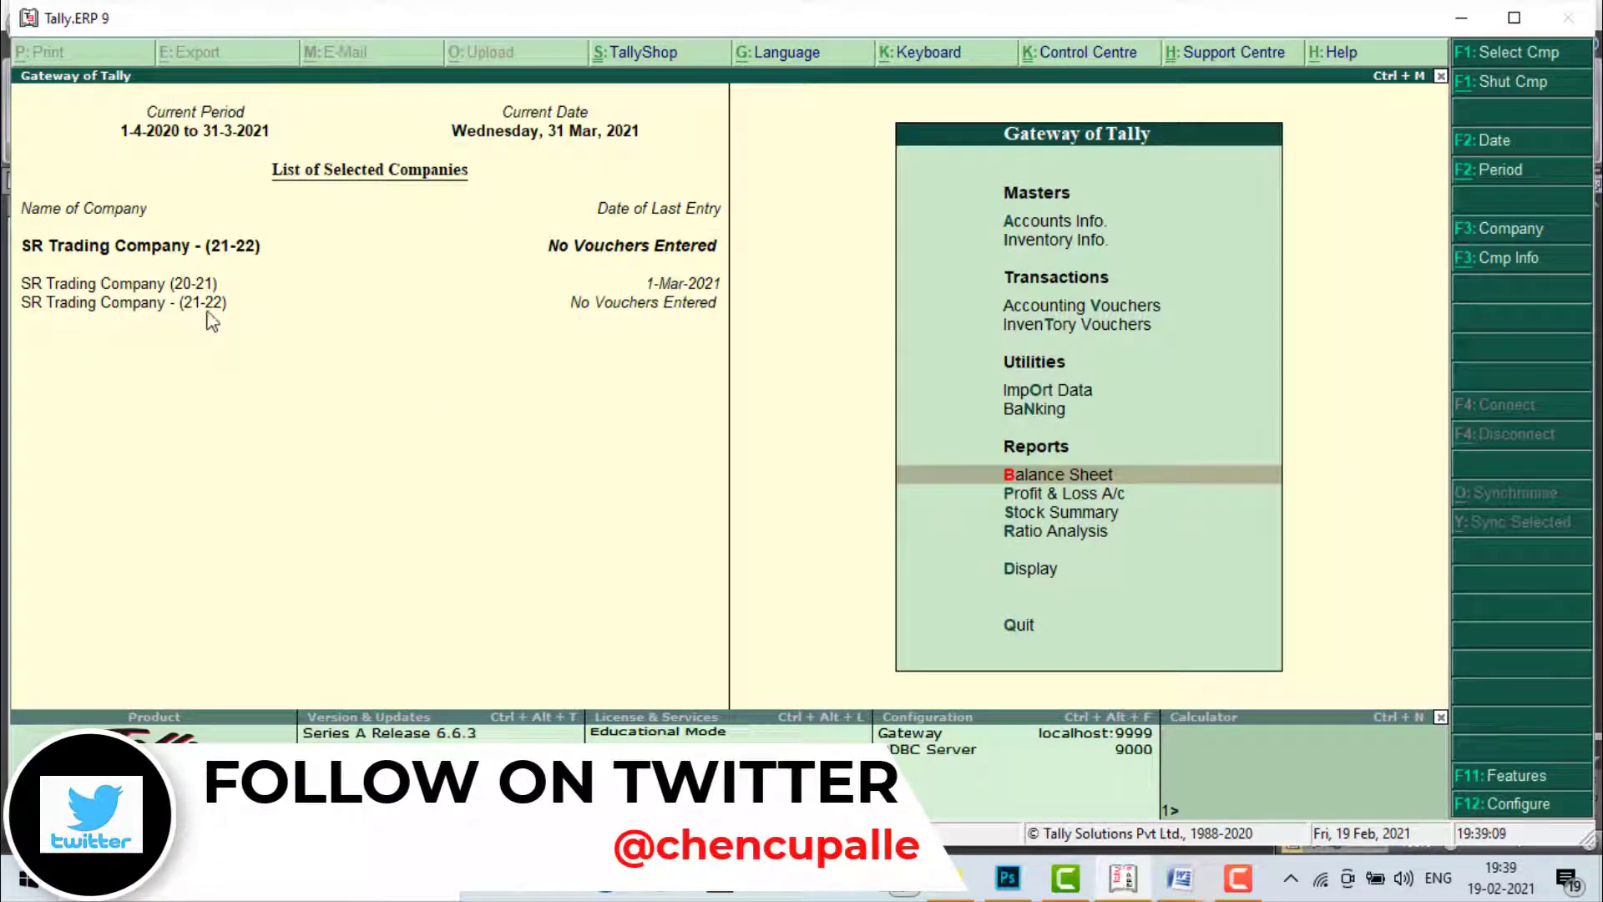
Step: Make SR Trading Company (20-21) the active company and display its Balance Sheet in detailed form
{"action": "left_click", "coordinate": [163, 287]}
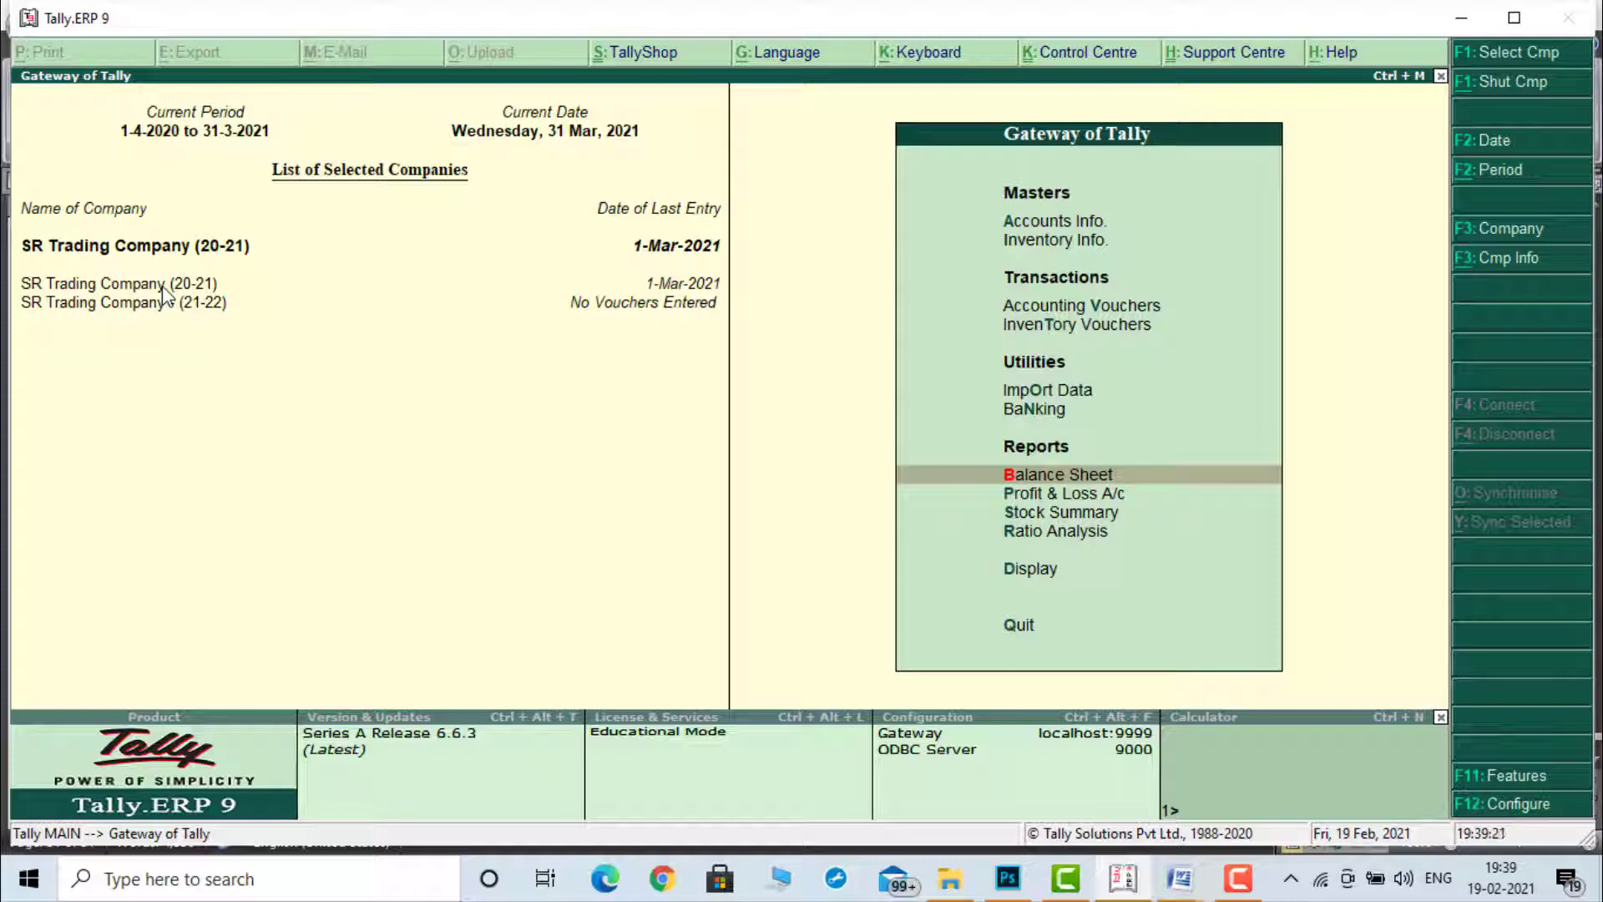
{"action": "key", "text": "Return"}
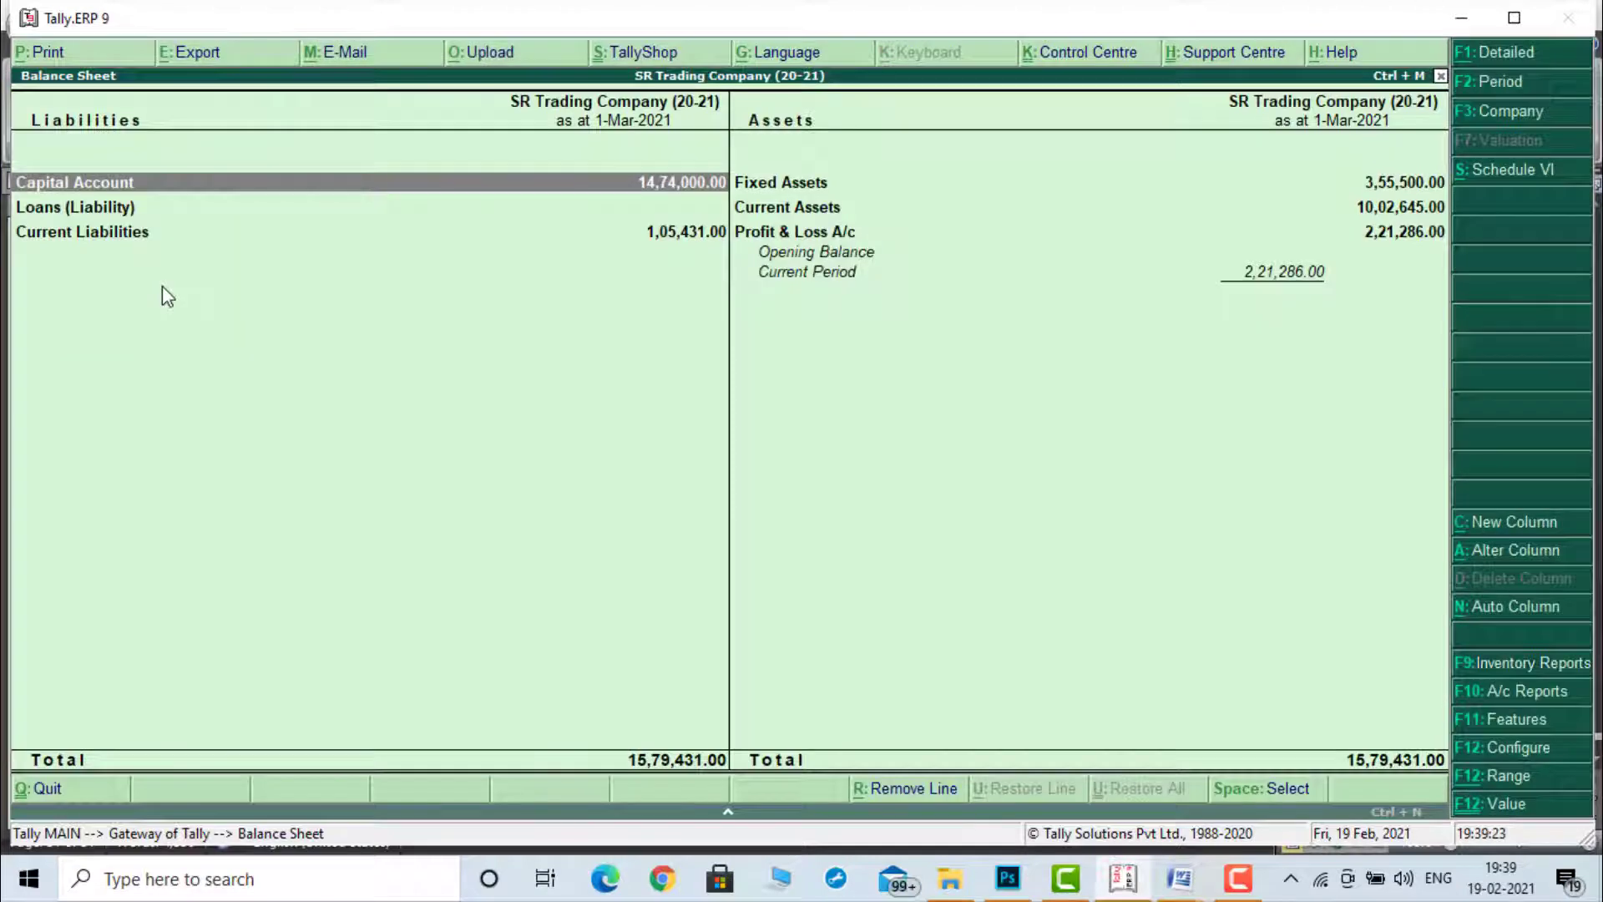
{"action": "key", "text": "alt+F1"}
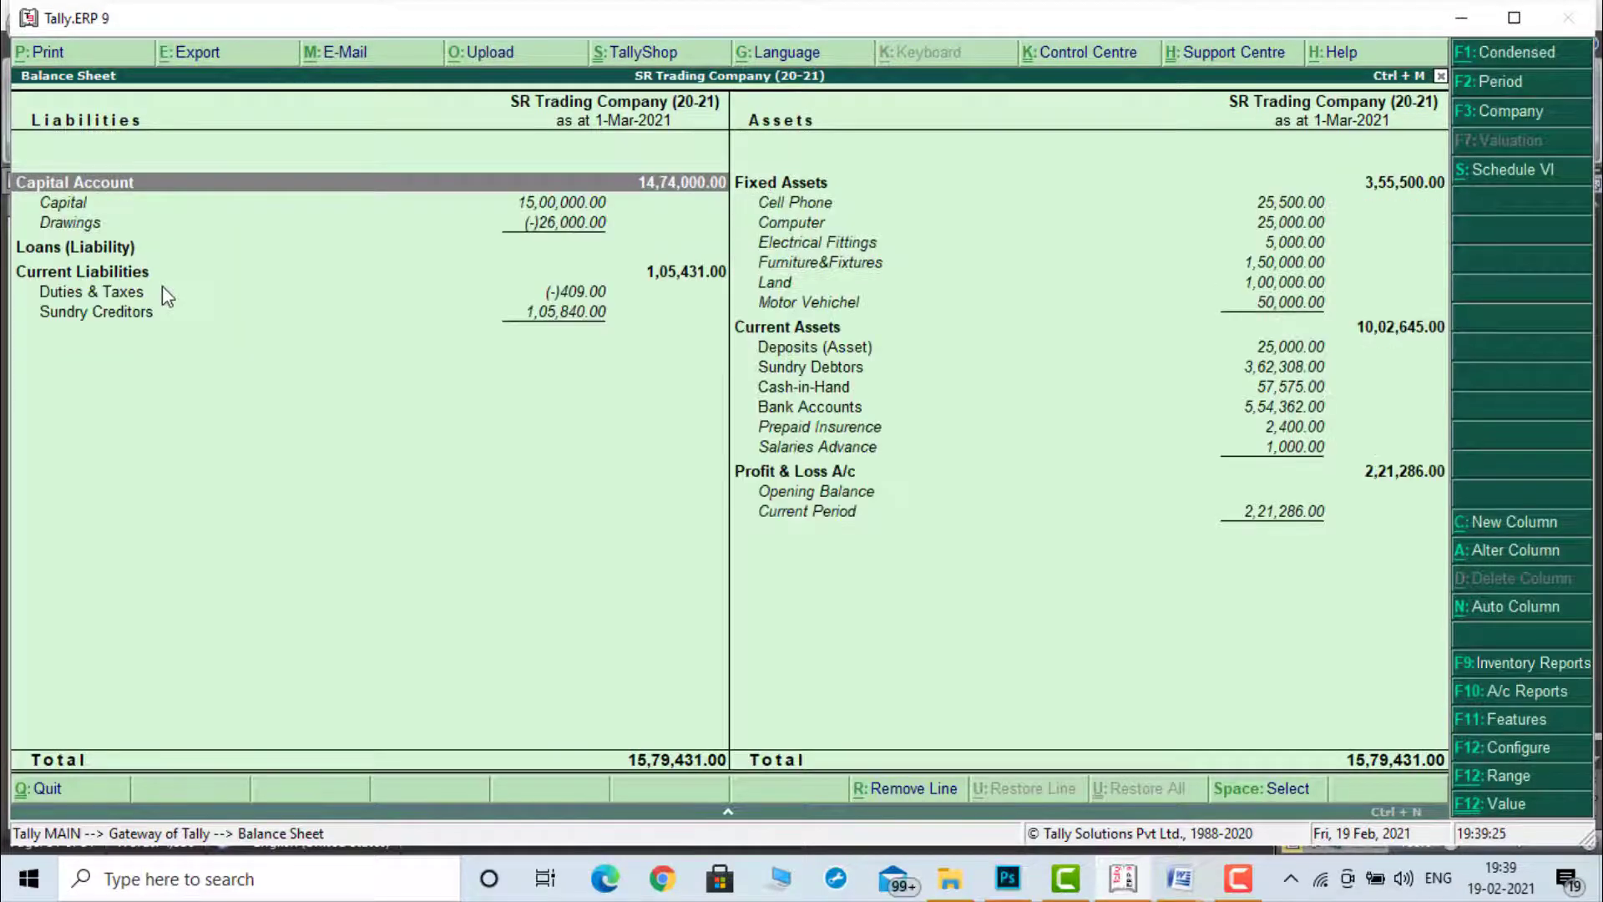
Step: Change the Balance Sheet period of SR Trading Company (20-21) to run from 1-7-2020 to 1-12-2020
{"action": "key", "text": "XF86AudioLowerVolume"}
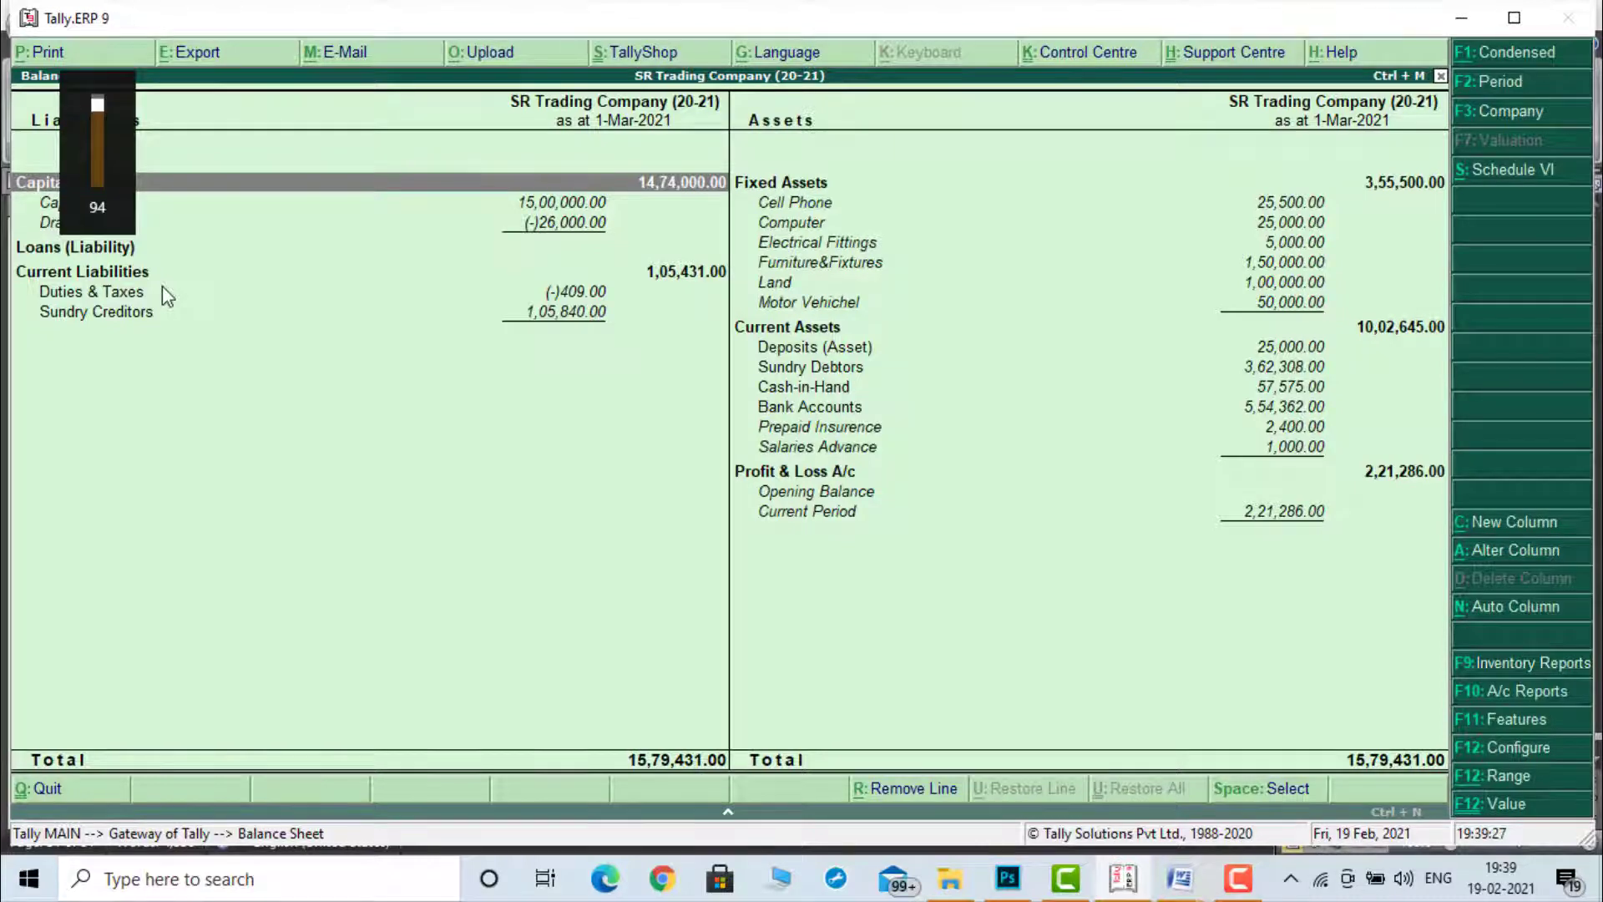
{"action": "key", "text": "F2"}
{"action": "key", "text": "Return"}
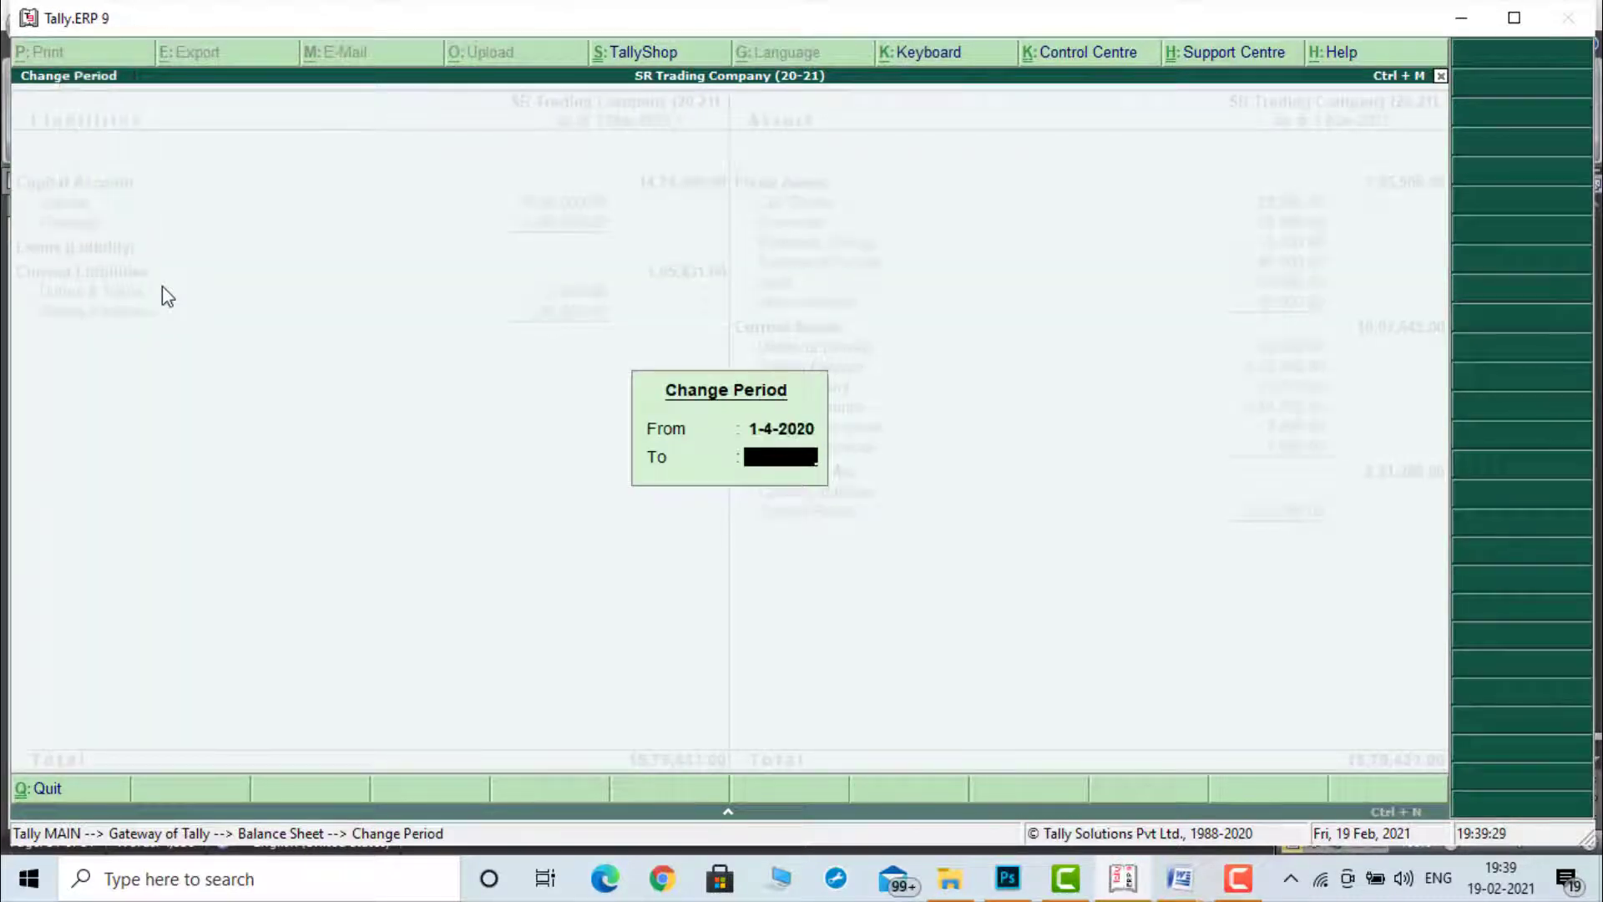
{"action": "type", "text": "1-7"}
{"action": "key", "text": "BackSpace"}
{"action": "key", "text": "BackSpace"}
{"action": "key", "text": "BackSpace"}
{"action": "key", "text": "BackSpace"}
{"action": "type", "text": "1-"}
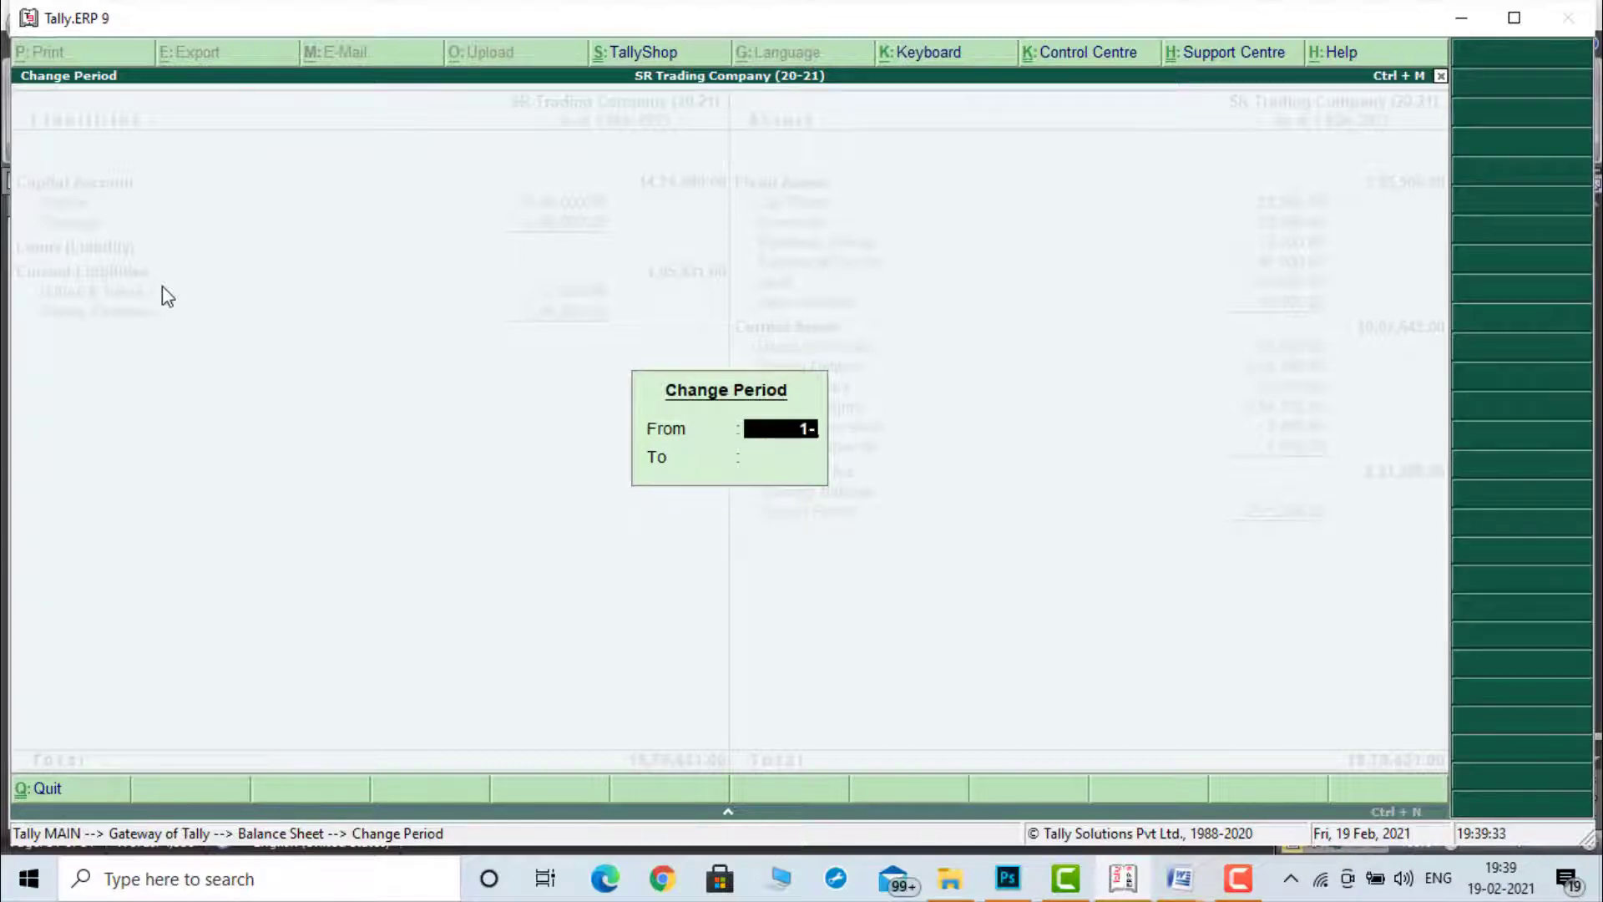
{"action": "type", "text": "7"}
{"action": "key", "text": "Return"}
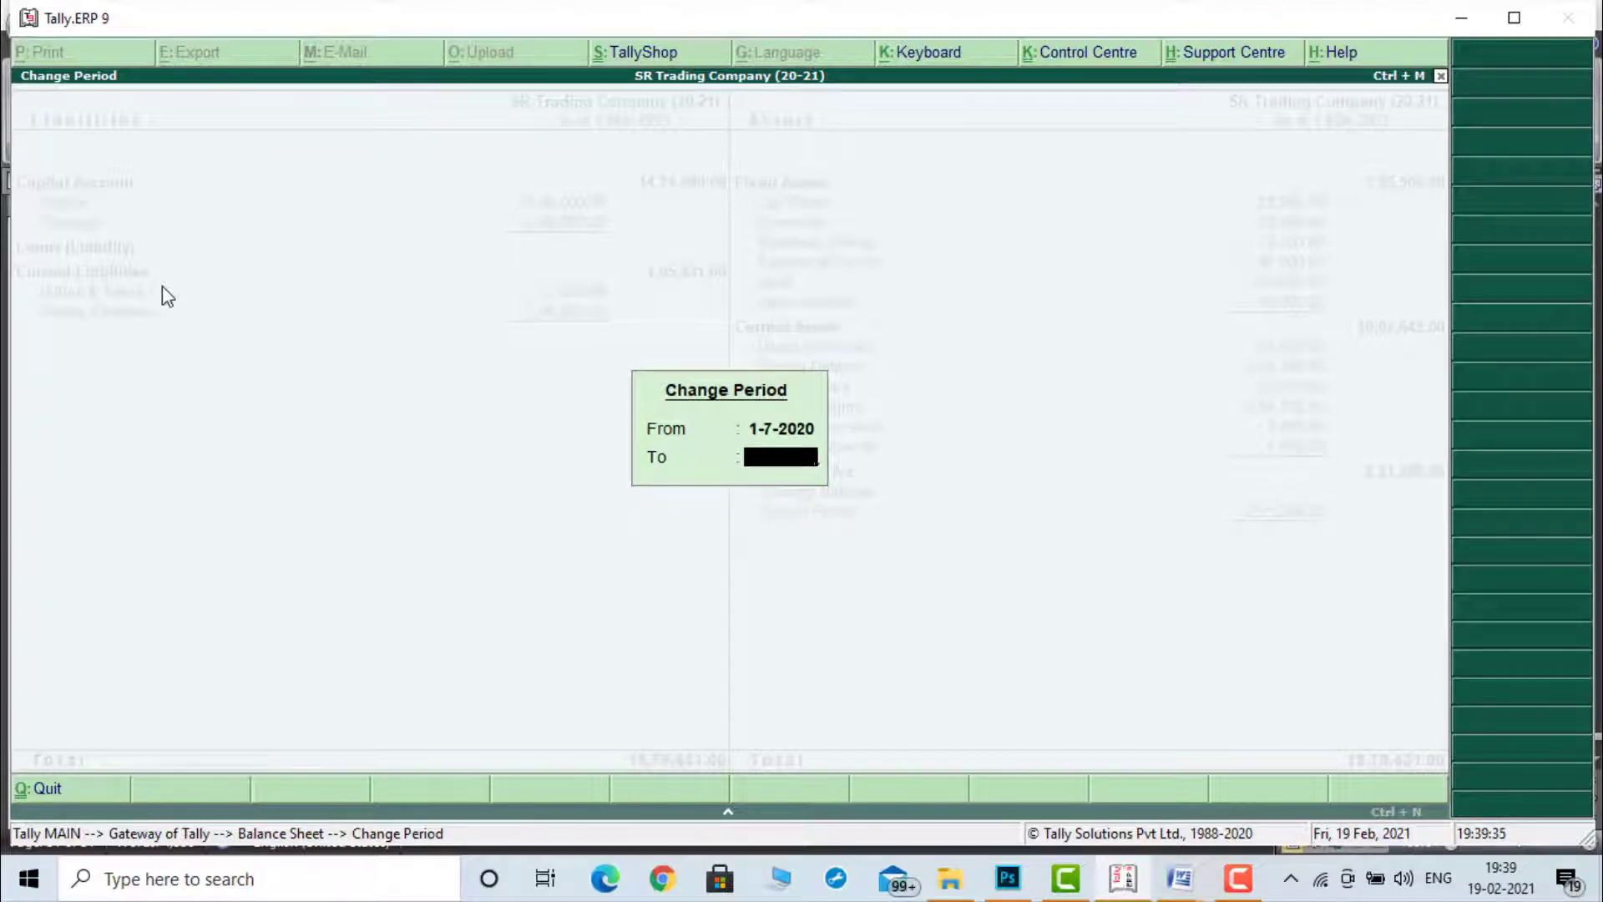
{"action": "type", "text": "1-12"}
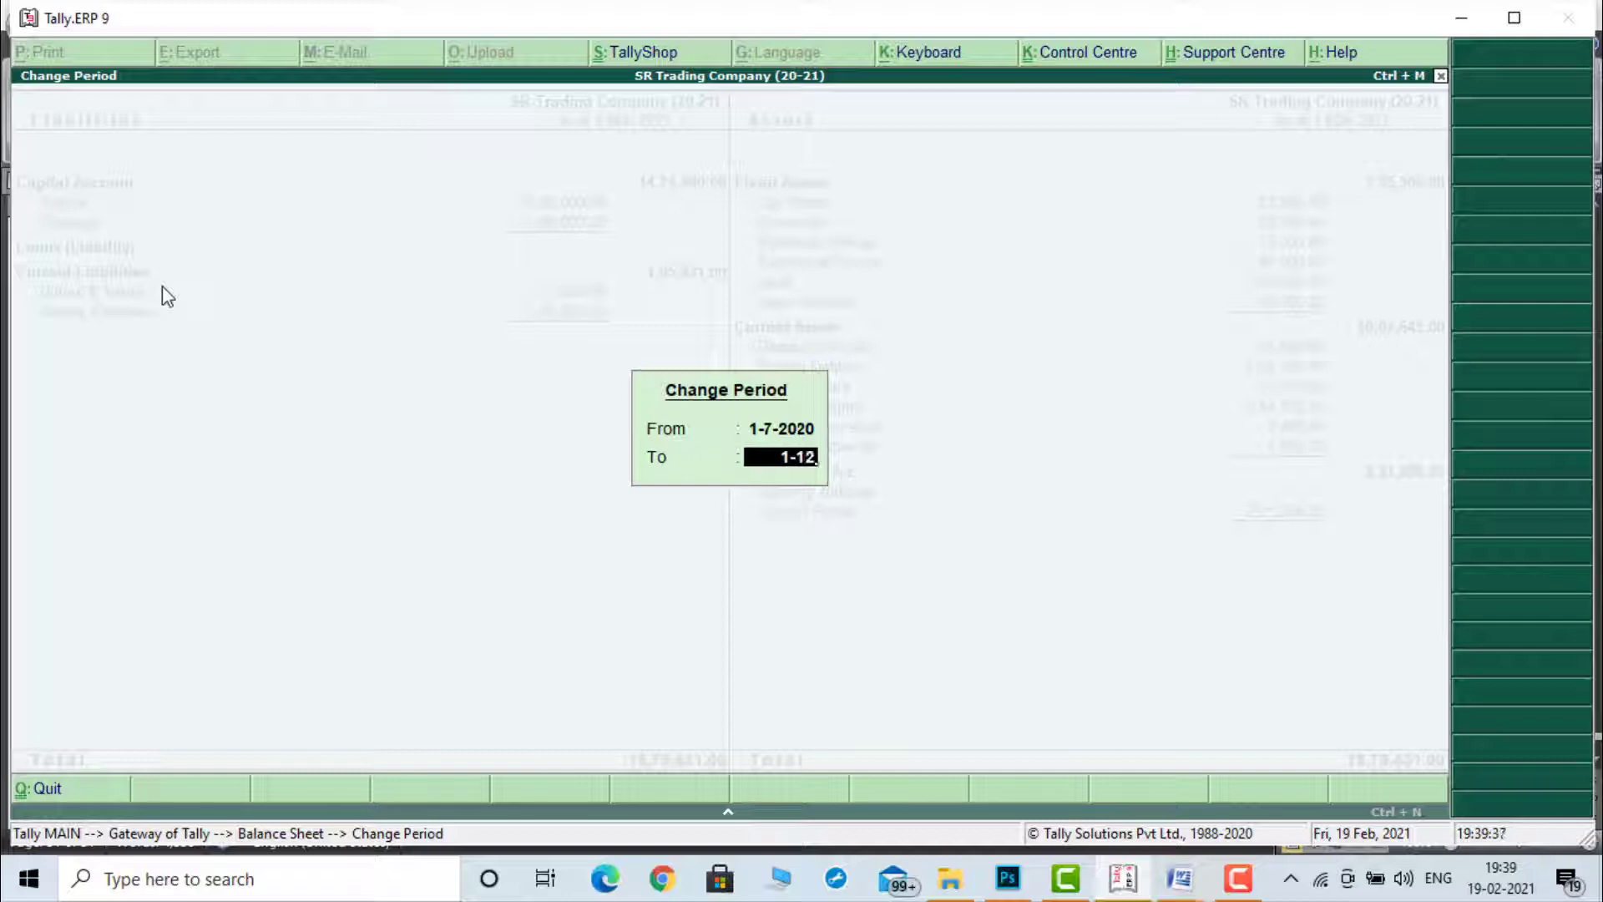
{"action": "type", "text": "-2020"}
{"action": "key", "text": "Return"}
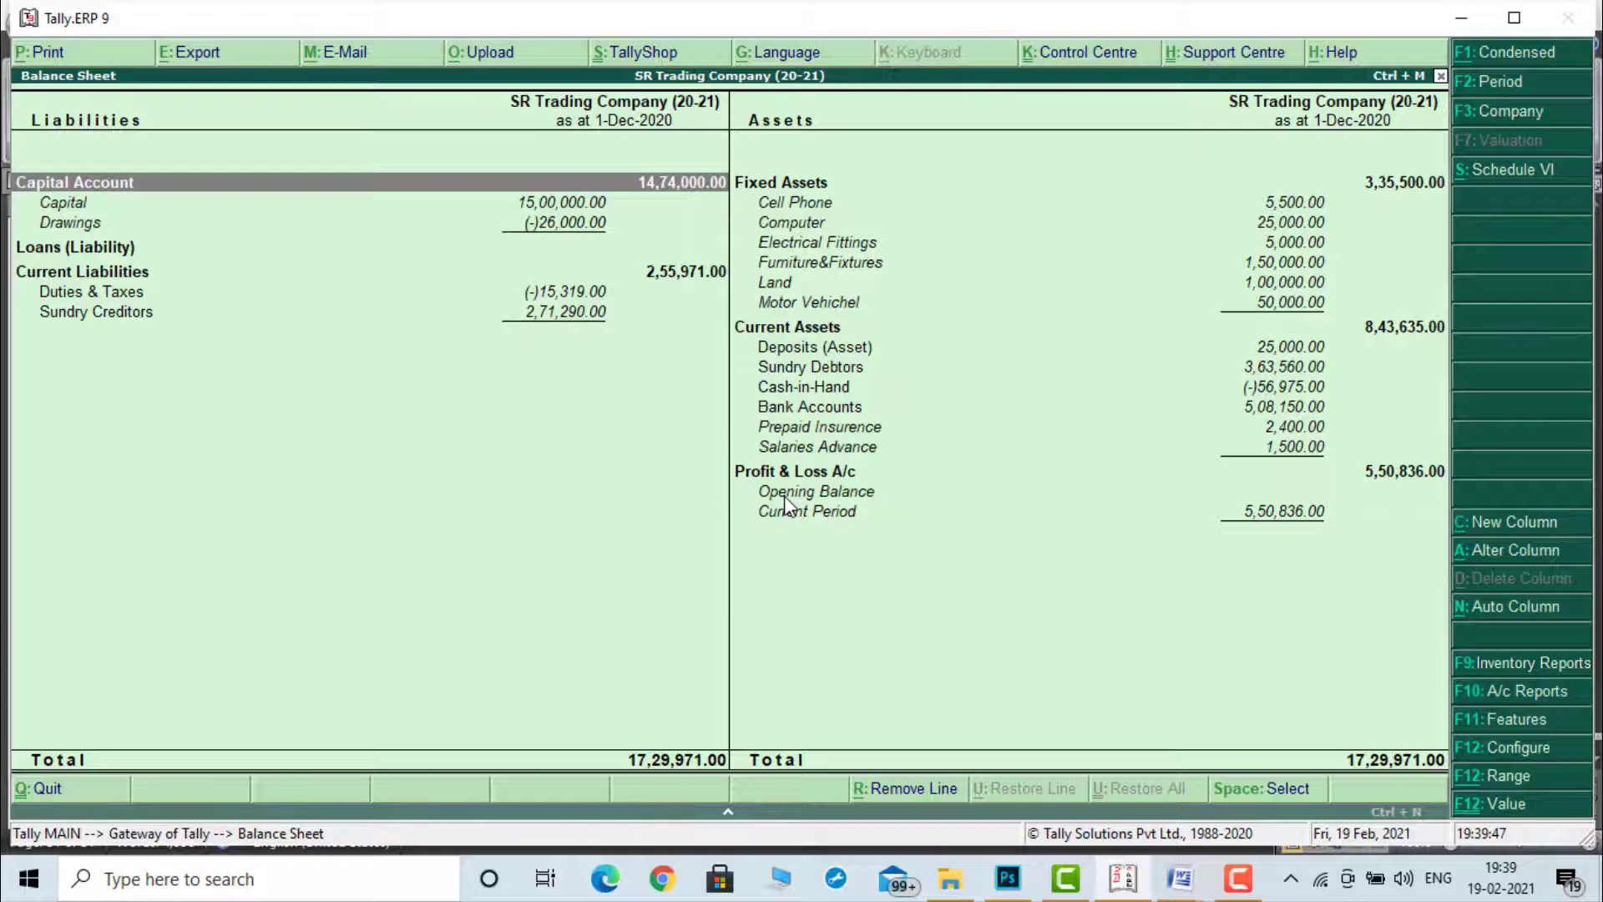
Step: Leave the Balance Sheet and display the Profit & Loss A/c of SR Trading Company (20-21) in detailed form
{"action": "key", "text": "Escape"}
{"action": "key", "text": "Down"}
{"action": "key", "text": "Return"}
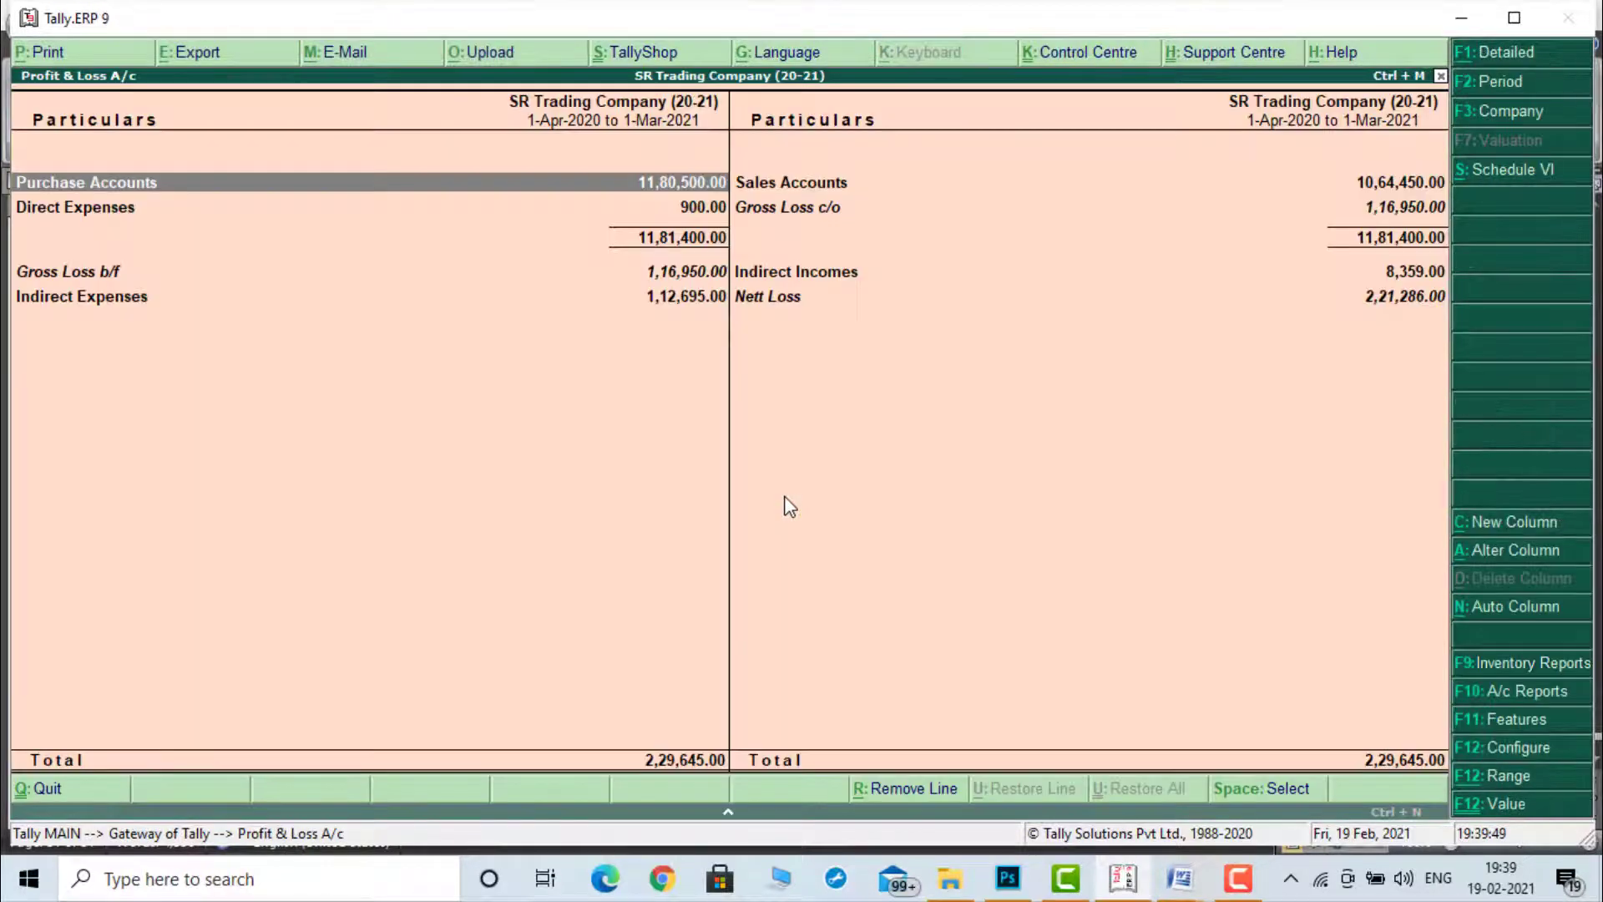
{"action": "key", "text": "alt+F1"}
Step: View the Profit & Loss A/c for the period 1-7-2020 to 31-3-2021, and return to the Gateway of Tally
{"action": "key", "text": "F2"}
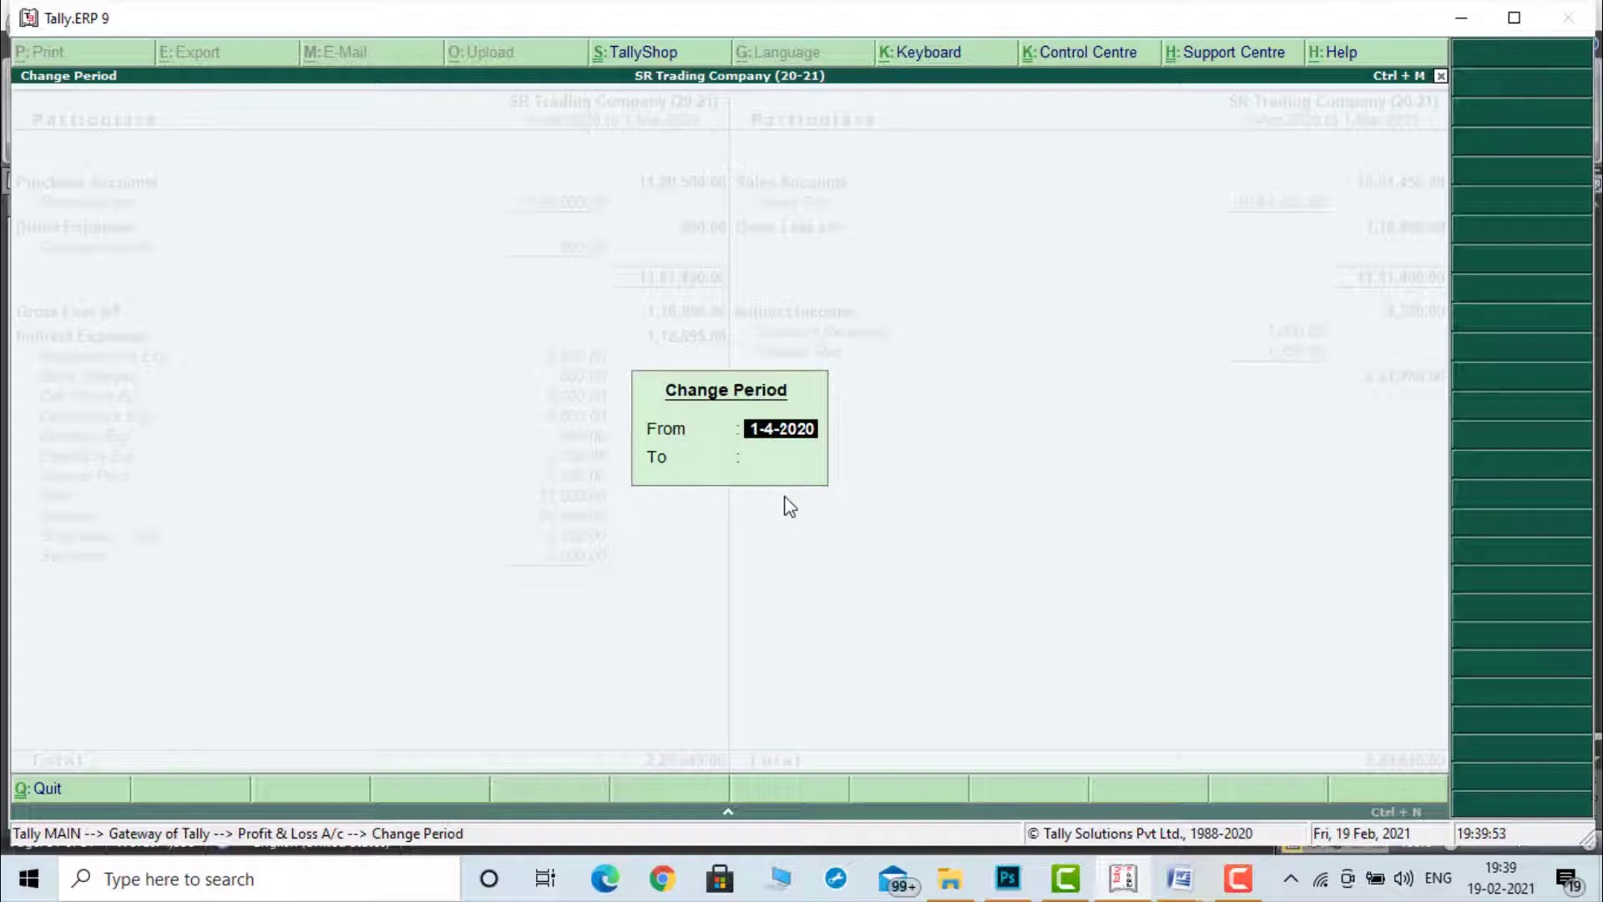
{"action": "type", "text": "1-7"}
{"action": "key", "text": "Return"}
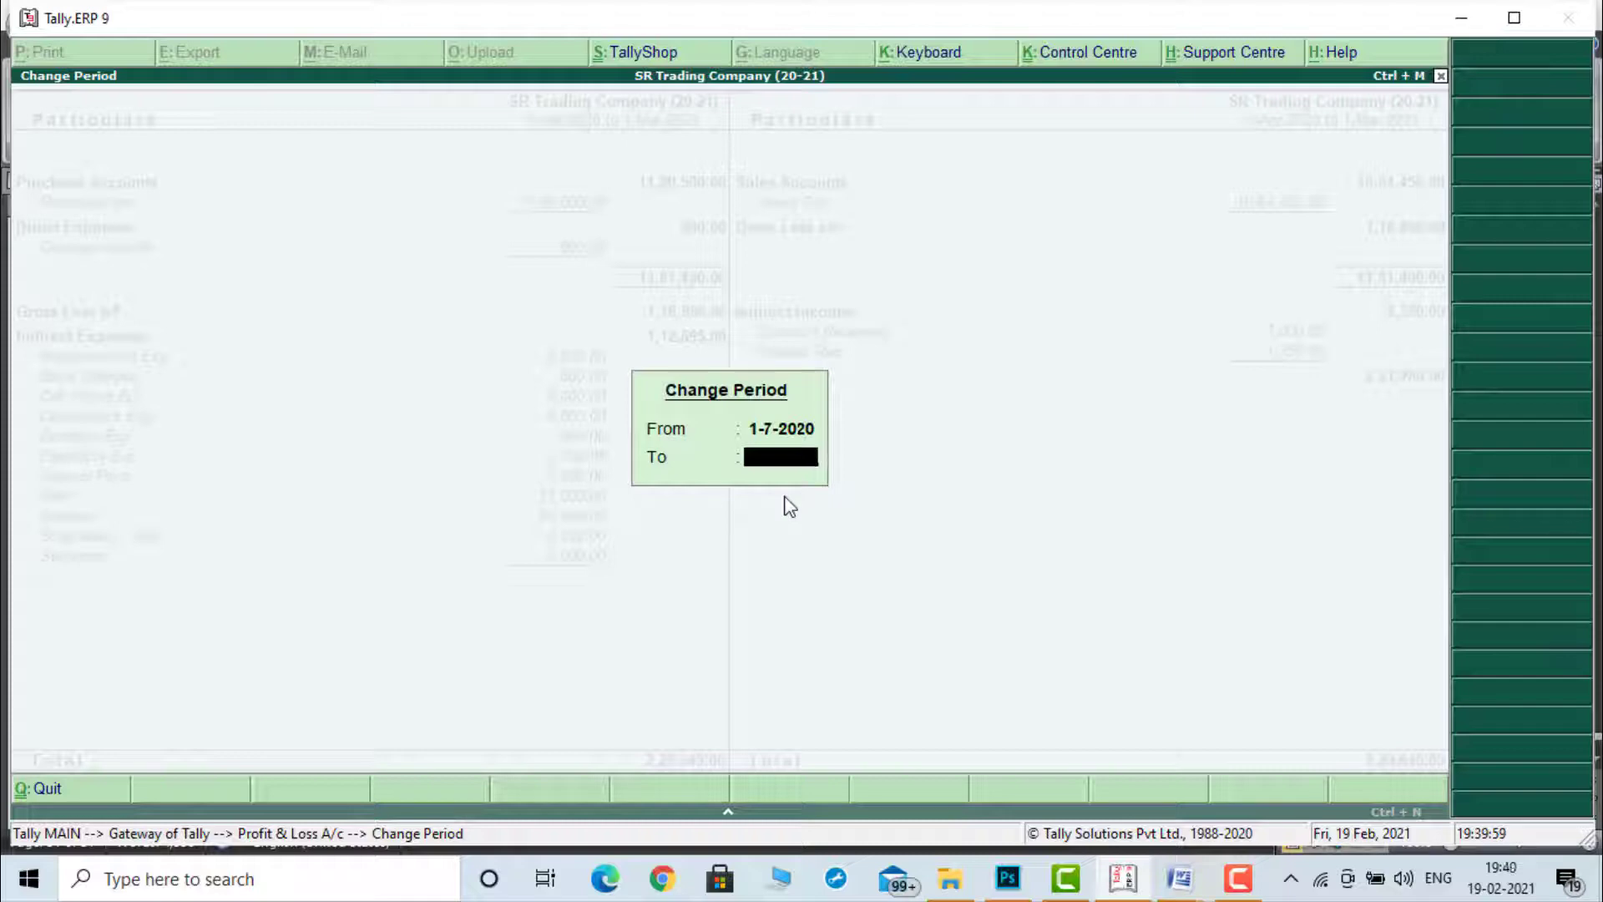
{"action": "type", "text": "31-3"}
{"action": "key", "text": "Return"}
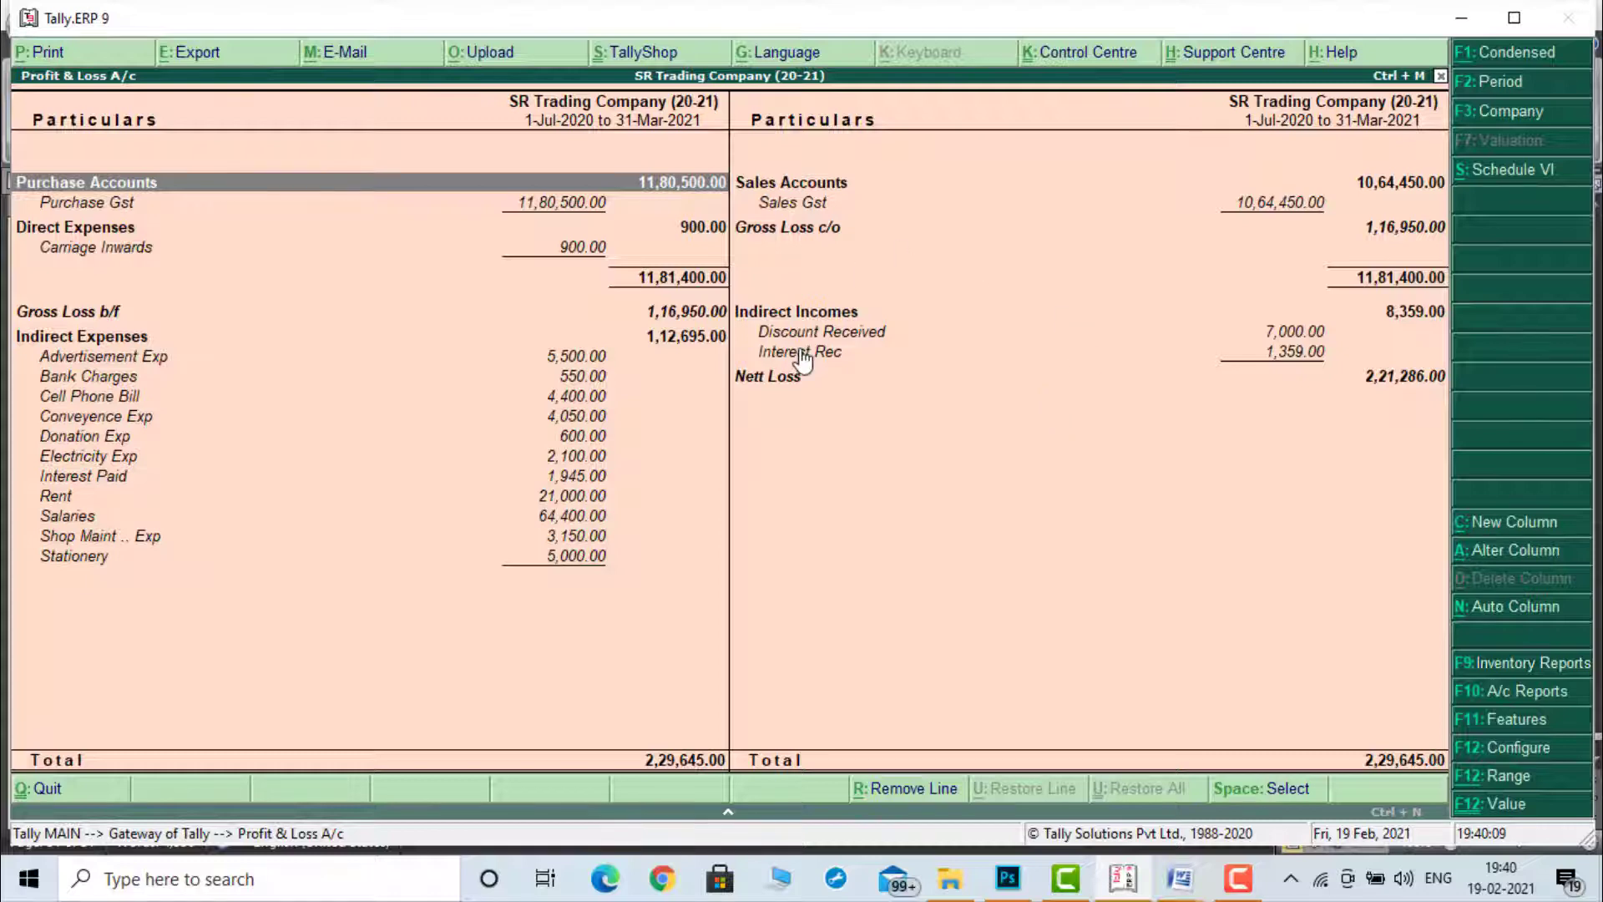
{"action": "key", "text": "Escape"}
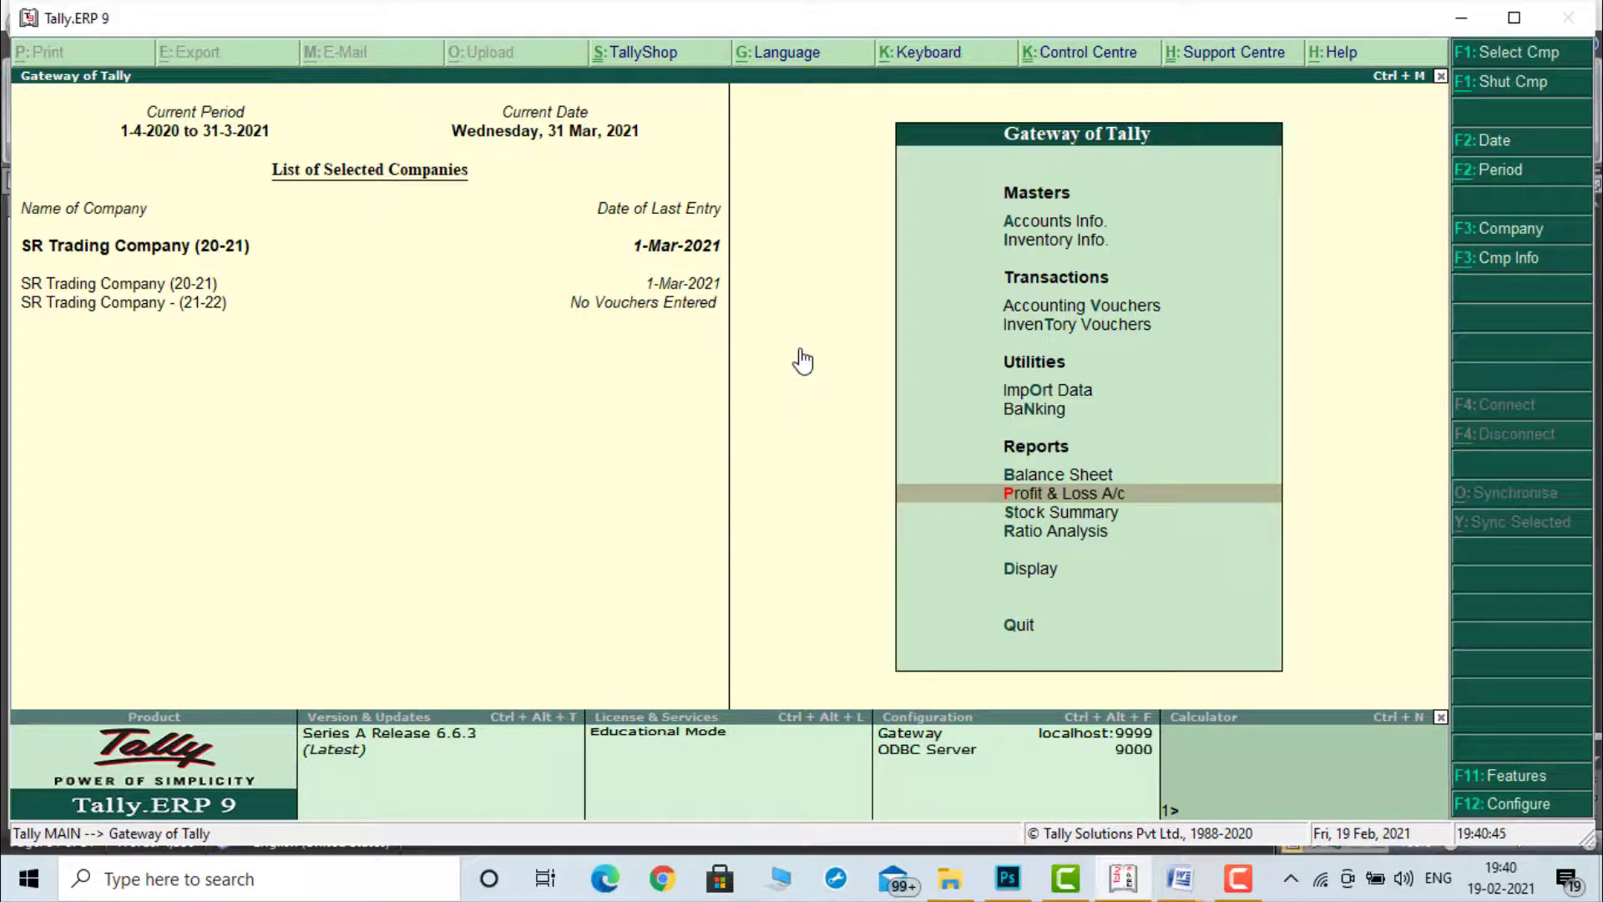
{"action": "left_click", "coordinate": [1239, 878]}
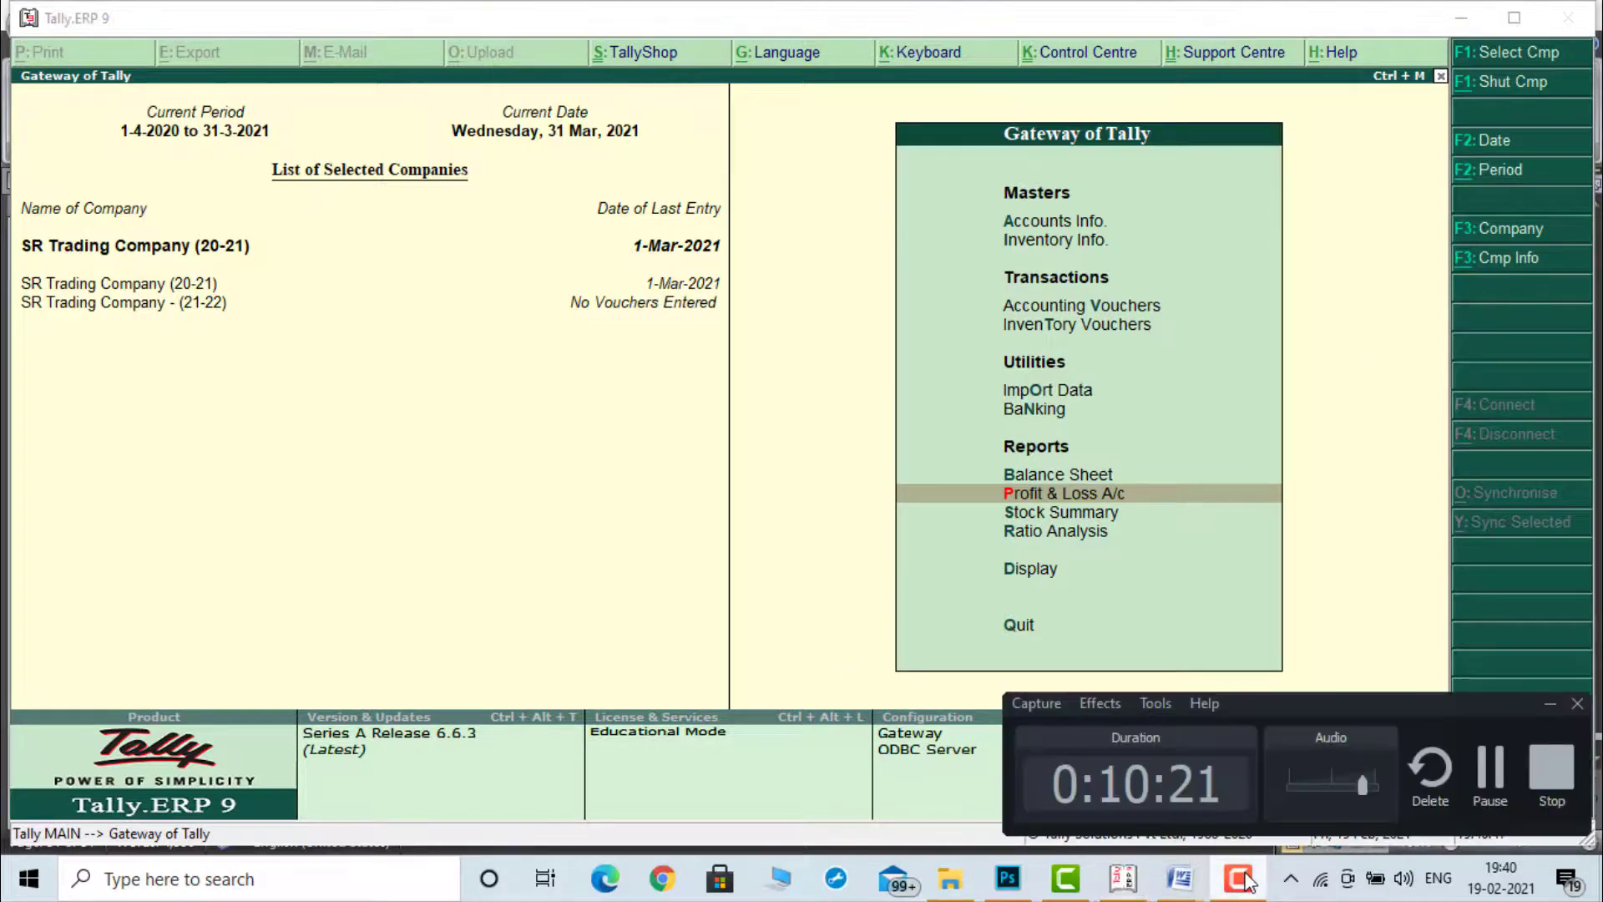
{"action": "left_click", "coordinate": [1551, 768]}
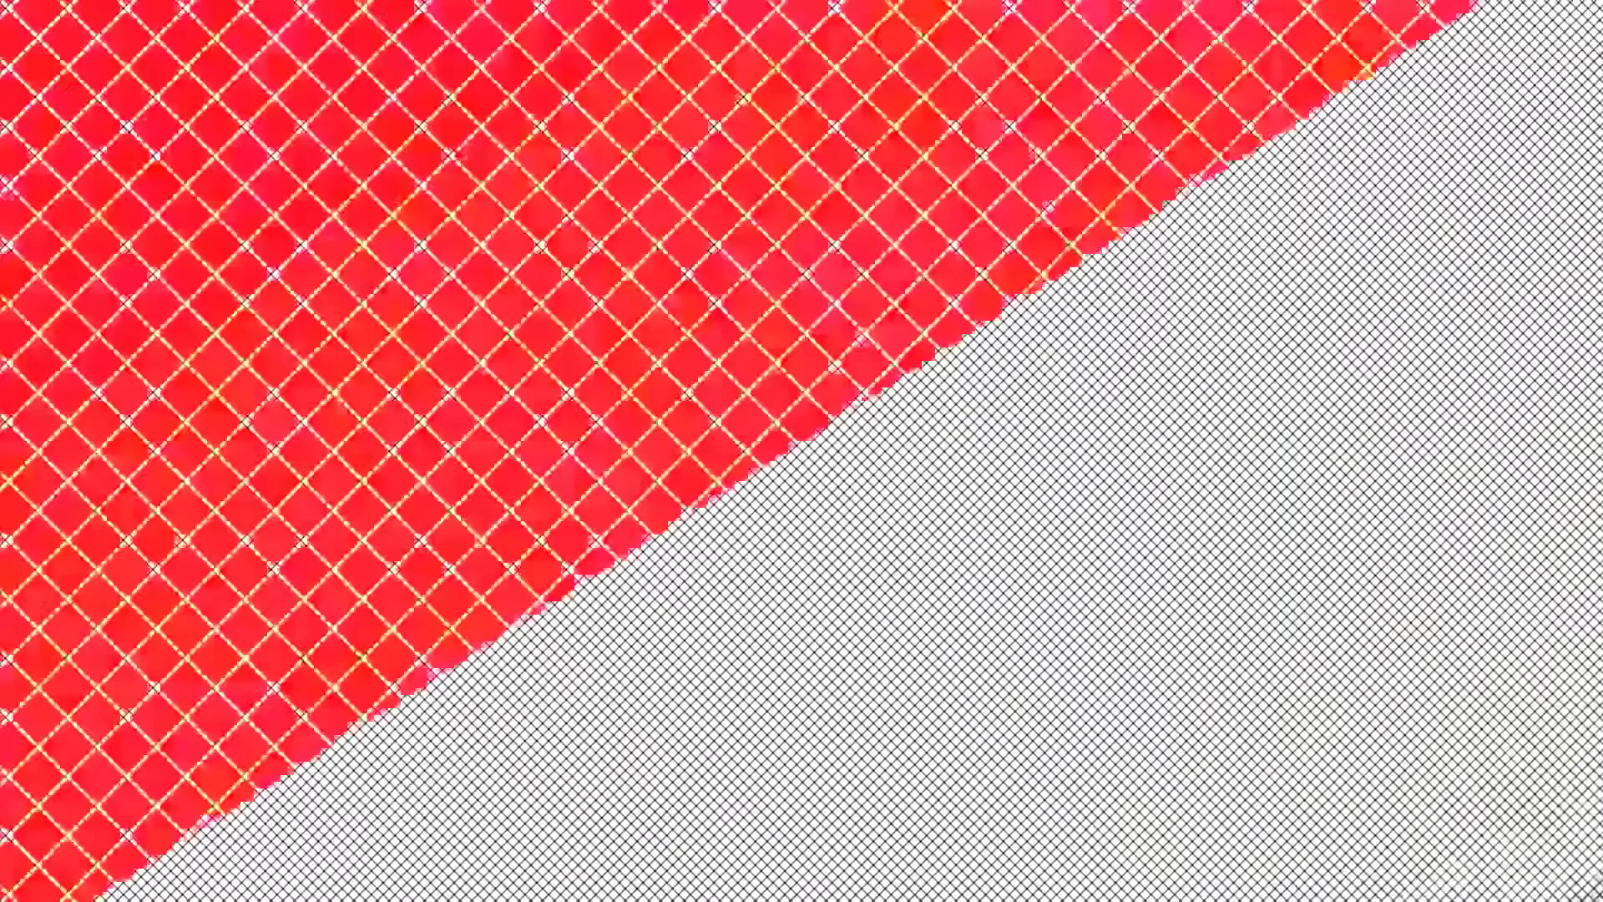